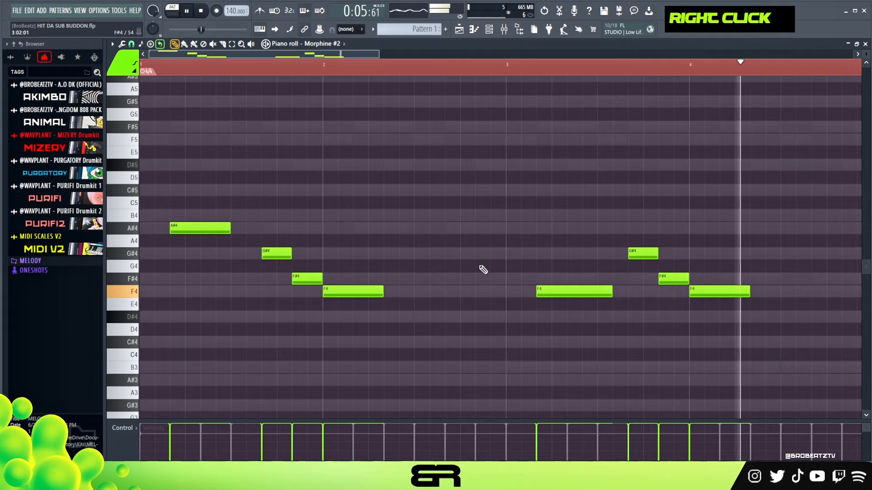
# Draw a run of one-step notes D#5, F5, C#5 and F#5 from the middle of bar 2.
pyautogui.click(418, 194)
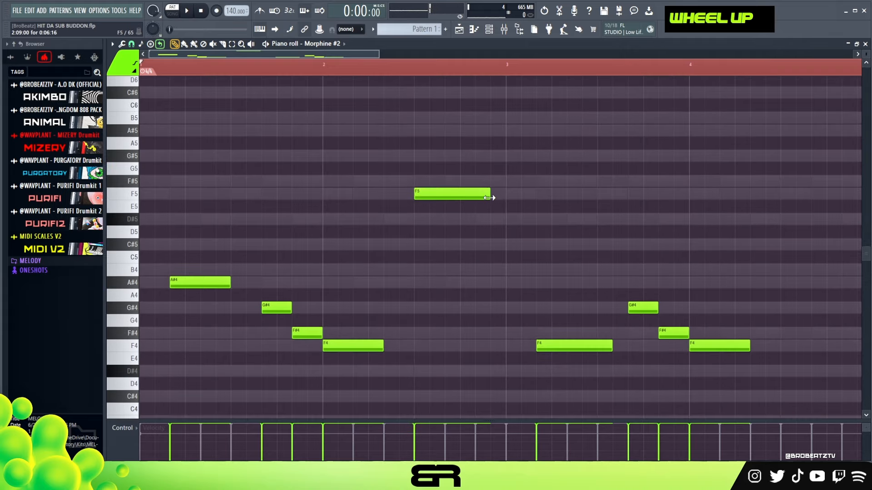
pyautogui.moveTo(471, 196); pyautogui.dragTo(472, 229)
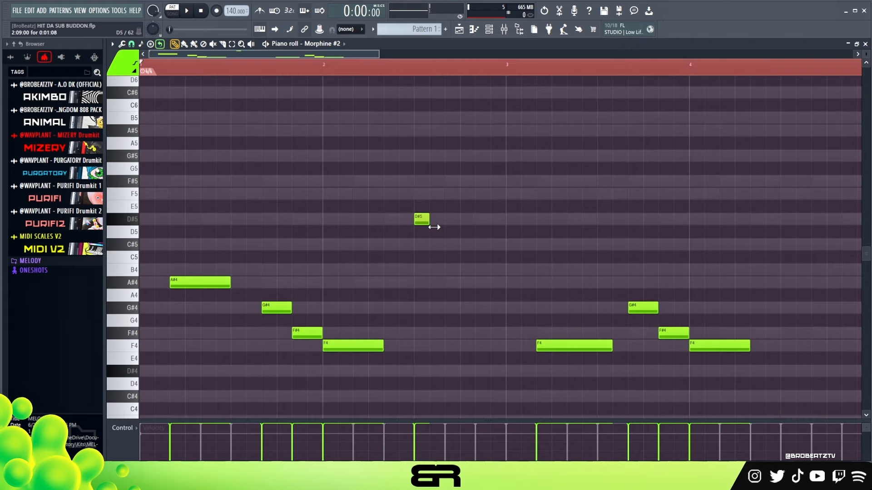
pyautogui.doubleClick(337, 66)
pyautogui.scroll(2, 353, 68)
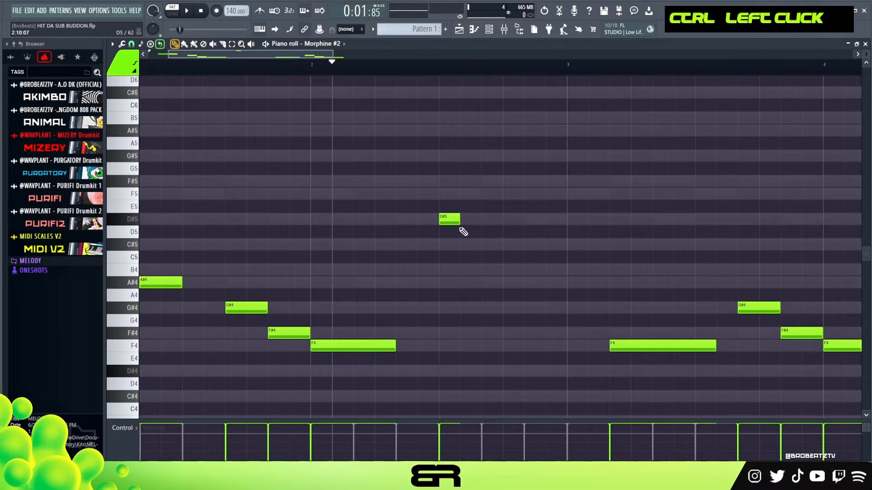
pyautogui.click(473, 194)
pyautogui.keyDown('shift'); pyautogui.click(505, 232); pyautogui.keyUp('shift')
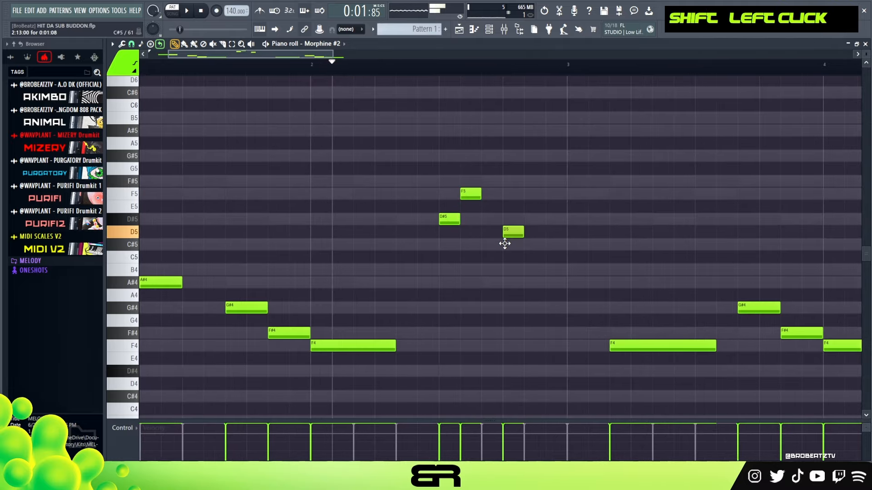
pyautogui.keyDown('shift'); pyautogui.click(522, 181); pyautogui.keyUp('shift')
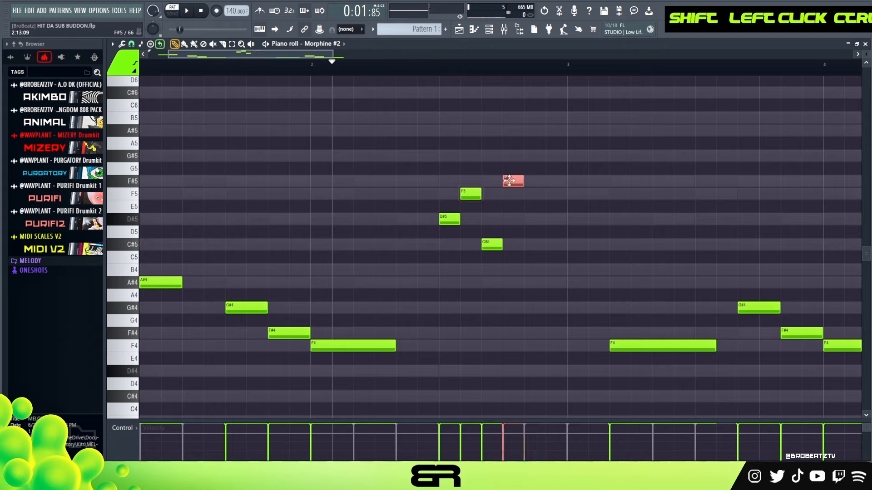
# Add a longer D#5 after the F#5 and an F5 at bar 3, nudging the F5 slightly late.
pyautogui.moveTo(513, 176); pyautogui.dragTo(528, 194)
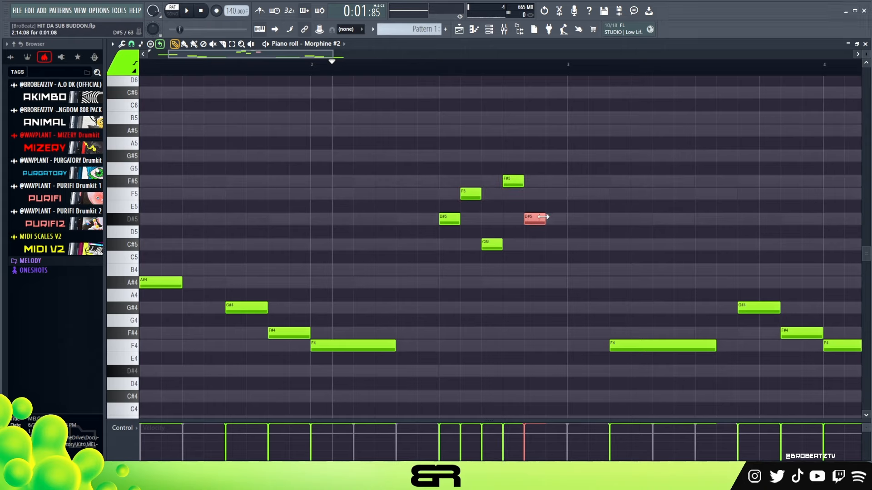
pyautogui.moveTo(545, 219); pyautogui.dragTo(562, 219)
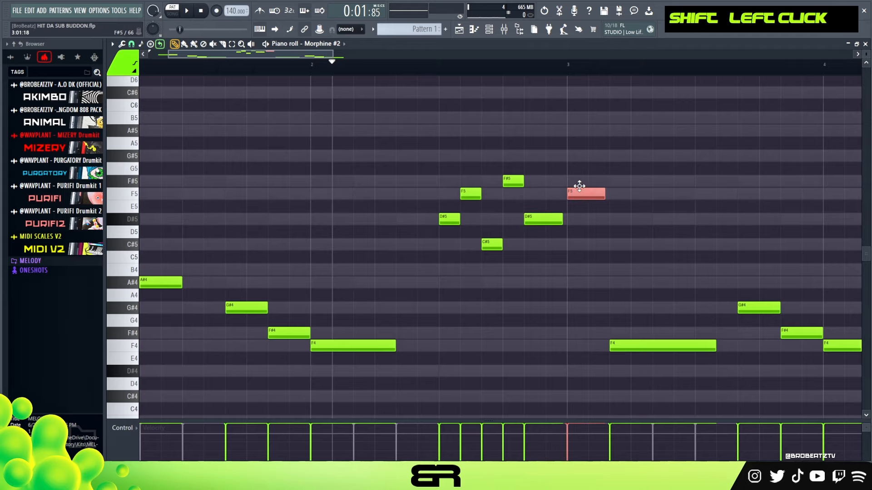
pyautogui.press('alt')
pyautogui.keyDown('alt'); pyautogui.click(589, 194); pyautogui.keyUp('alt')
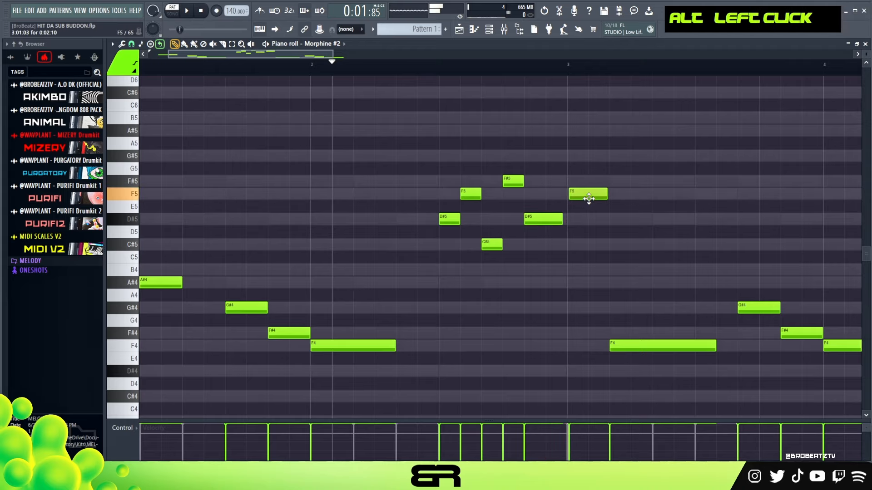
# Play back the Morphine #2 melody with the new high phrase.
pyautogui.rightClick(338, 68)
pyautogui.scroll(-5, 346, 70)
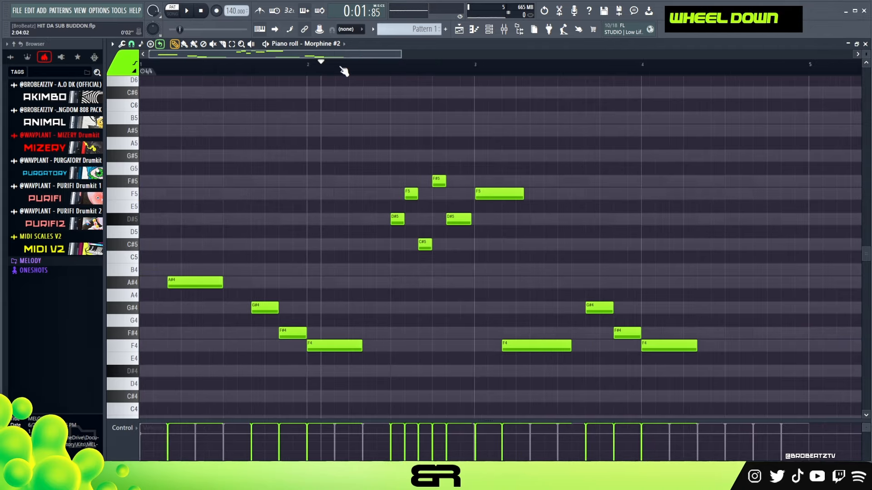
pyautogui.press('space')
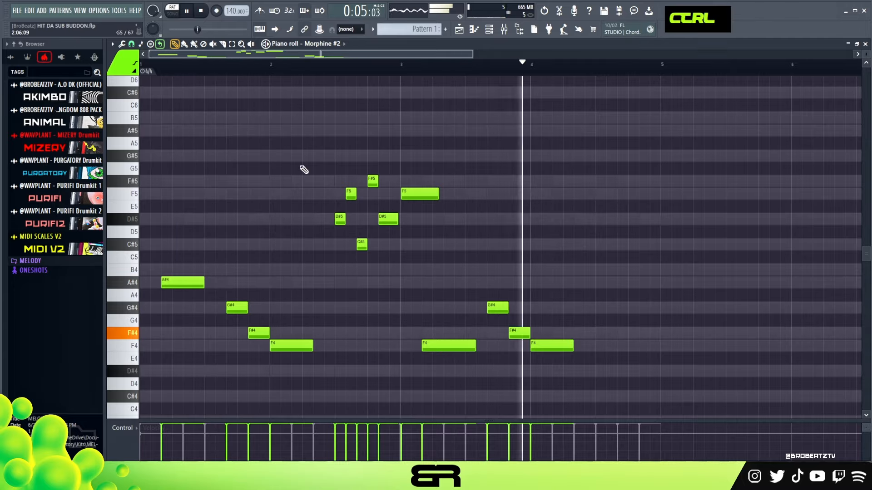
pyautogui.press('space')
# Copy the six-note high phrase two bars later and transpose the copy down one octave.
pyautogui.moveTo(288, 152); pyautogui.dragTo(439, 262)
pyautogui.keyDown('shift'); pyautogui.click(341, 222); pyautogui.keyUp('shift')
pyautogui.moveTo(341, 221); pyautogui.dragTo(601, 212)
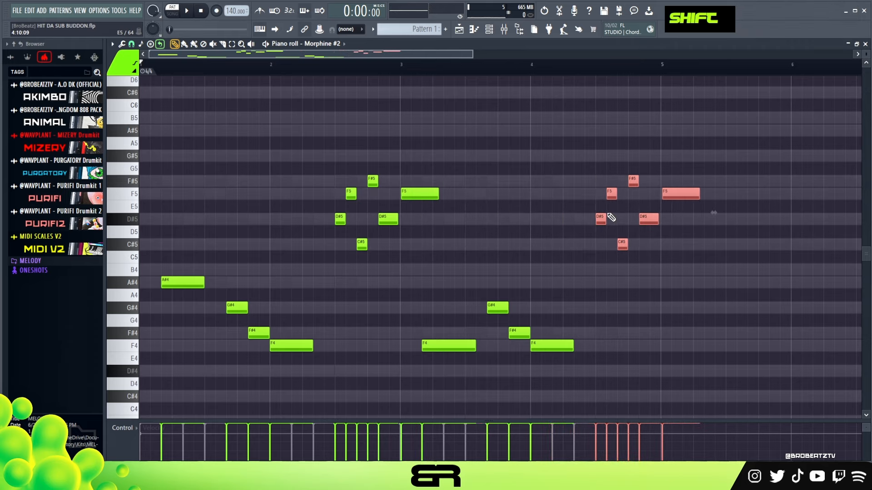
pyautogui.hotkey('ctrl', 'Down')
pyautogui.rightClick(647, 241)
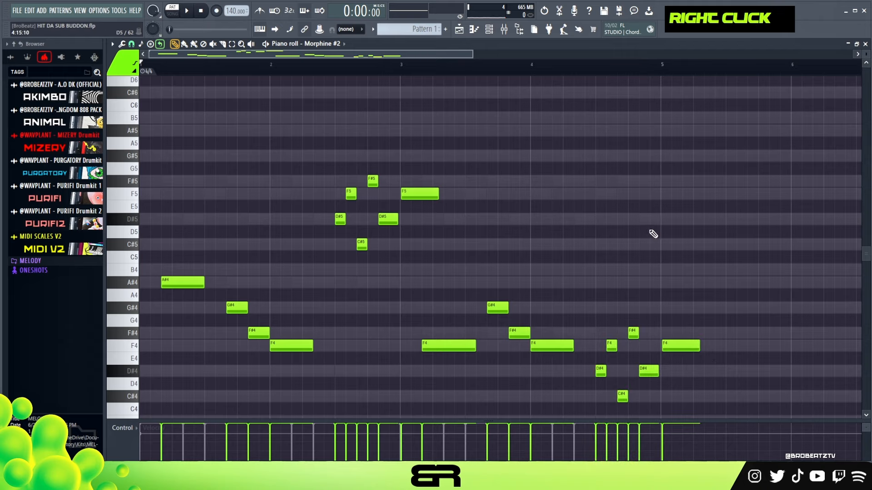
# Raise the copied phrase's second D#4 to G#4 and delete the F4 that starts bar 5.
pyautogui.press('space')
pyautogui.rightClick(650, 259)
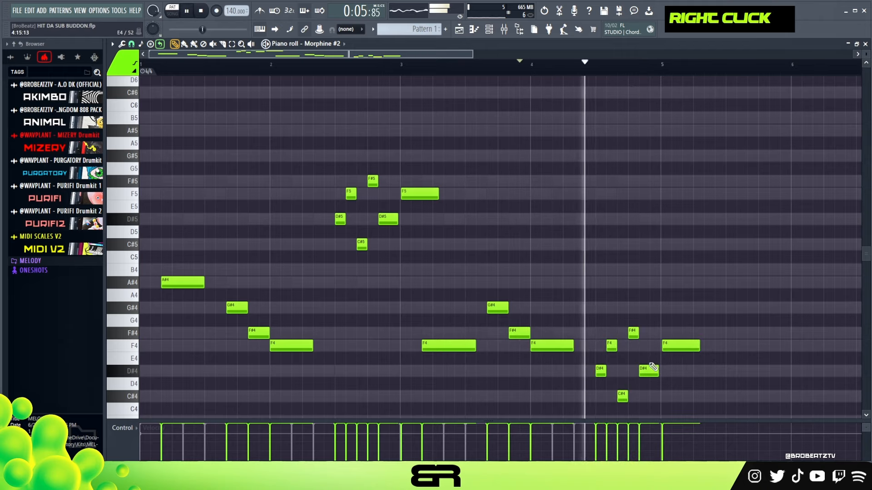
pyautogui.press('space')
pyautogui.scroll(-2, 648, 362)
pyautogui.press('space')
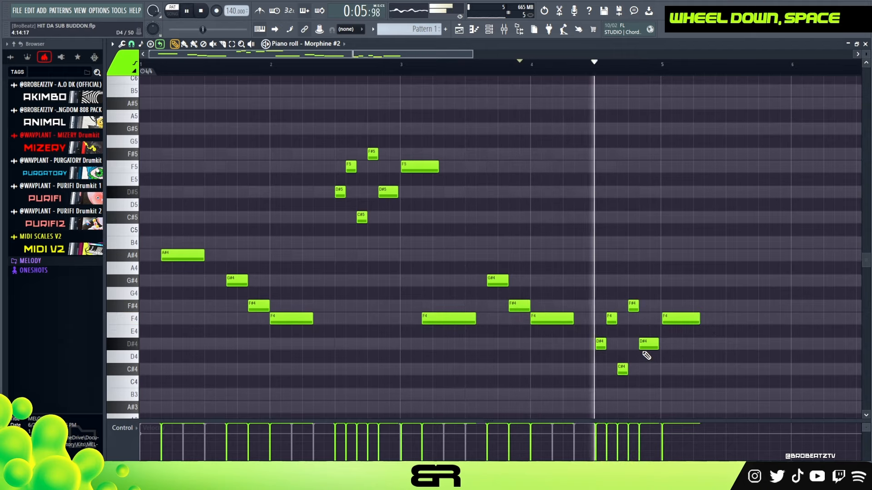
pyautogui.press('space')
pyautogui.moveTo(644, 344); pyautogui.dragTo(645, 280)
pyautogui.rightClick(683, 318)
pyautogui.press('space')
# Lengthen the short F#4 at the end of bar 4 by half a step and audition the ending.
pyautogui.press('alt')
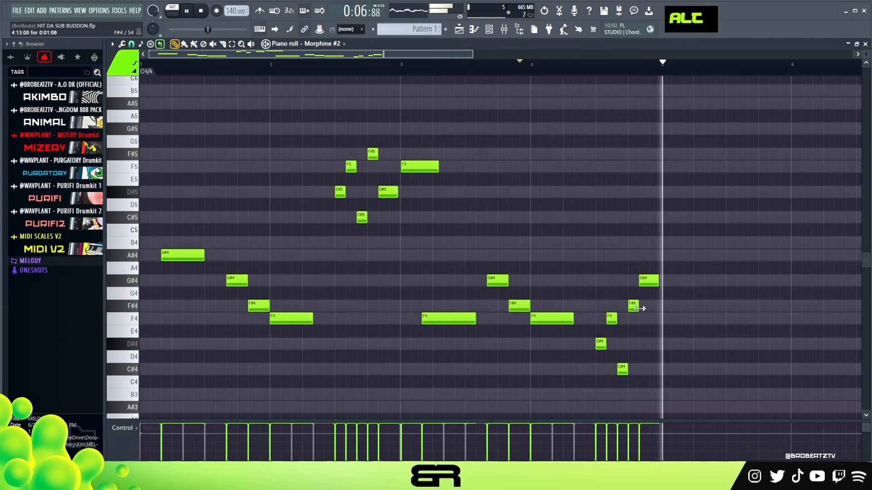
pyautogui.press('space')
pyautogui.press('space')
pyautogui.moveTo(638, 310); pyautogui.dragTo(644, 310)
pyautogui.rightClick(668, 350)
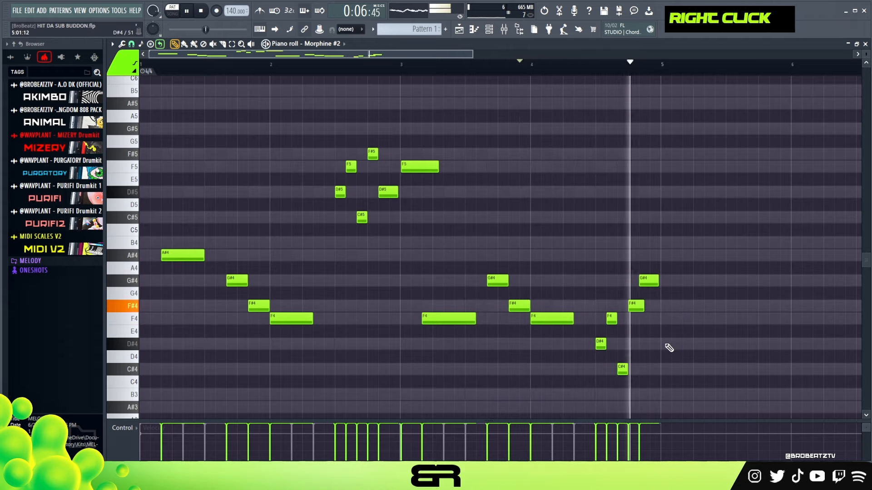
pyautogui.press('space')
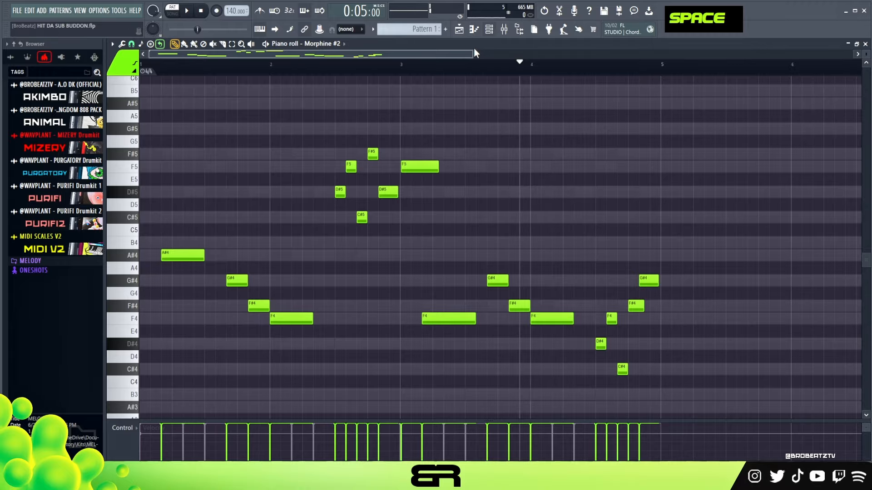
# Check the BRS Trumpet MC sound on Morphine #3 and open that channel's piano roll.
pyautogui.moveTo(474, 51); pyautogui.dragTo(388, 56)
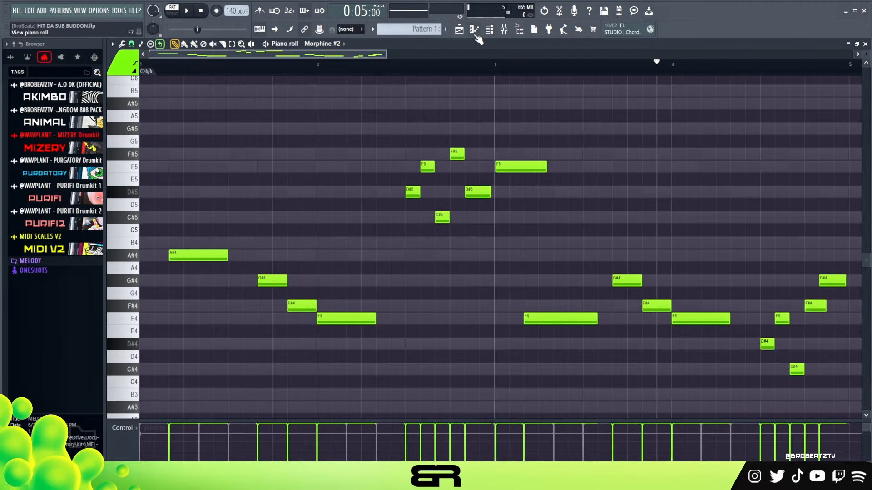
pyautogui.click(490, 30)
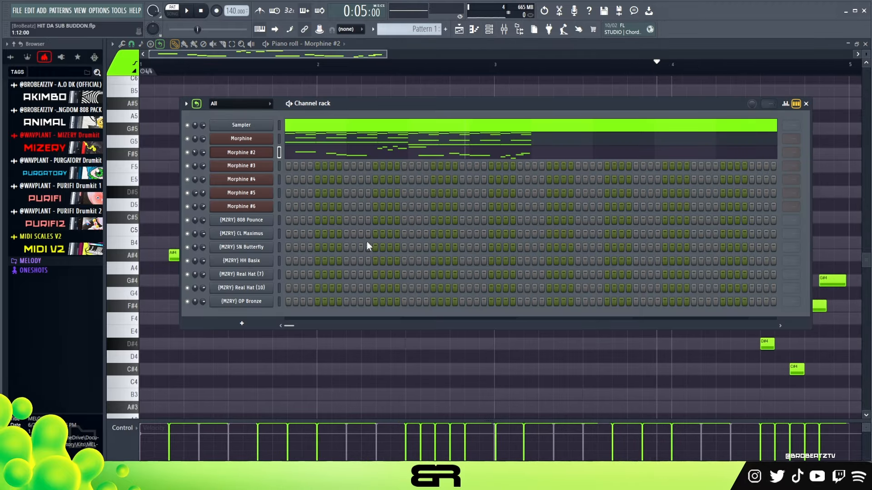
pyautogui.click(247, 165)
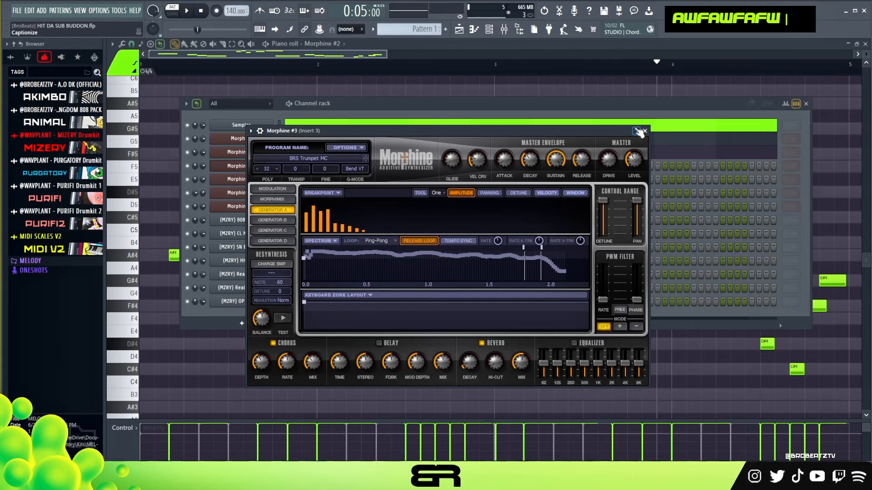
pyautogui.click(643, 131)
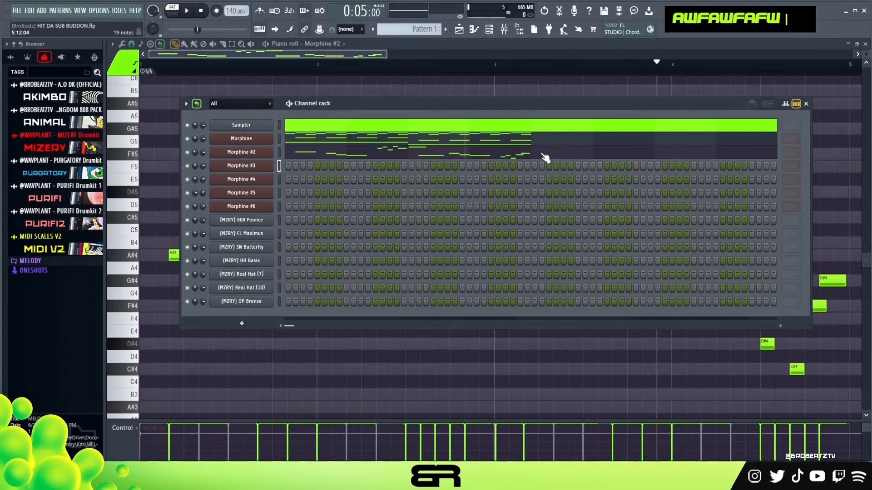
pyautogui.rightClick(249, 165)
pyautogui.click(287, 166)
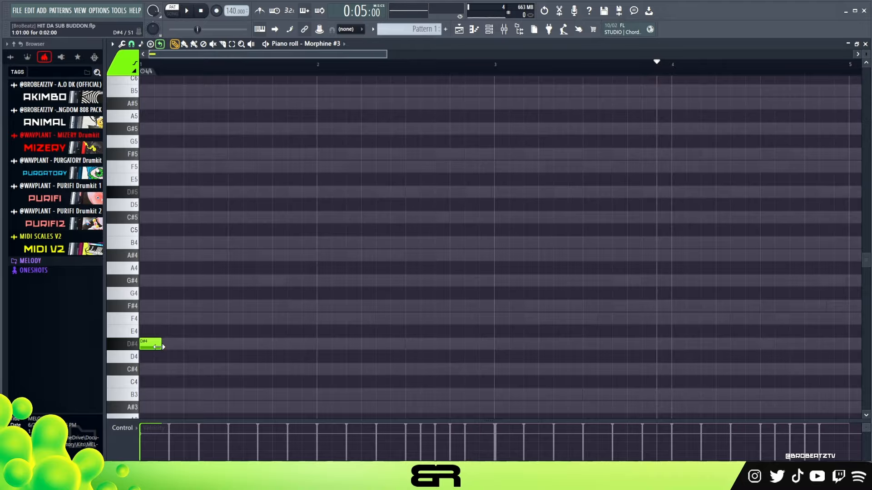
# Draw a D#4, F#4 and A#4 chord lasting almost all of bar 1.
pyautogui.keyDown('ctrl'); pyautogui.click(193, 344); pyautogui.keyUp('ctrl')
pyautogui.moveTo(193, 343); pyautogui.dragTo(181, 249)
pyautogui.keyDown('ctrl'); pyautogui.click(185, 305); pyautogui.keyUp('ctrl')
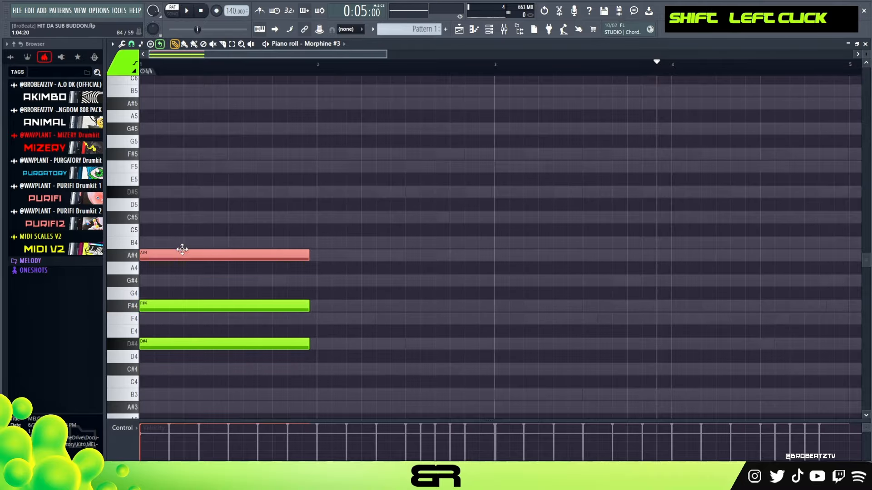
pyautogui.keyDown('alt'); pyautogui.rightClick(194, 272); pyautogui.keyUp('alt')
pyautogui.rightClick(233, 310)
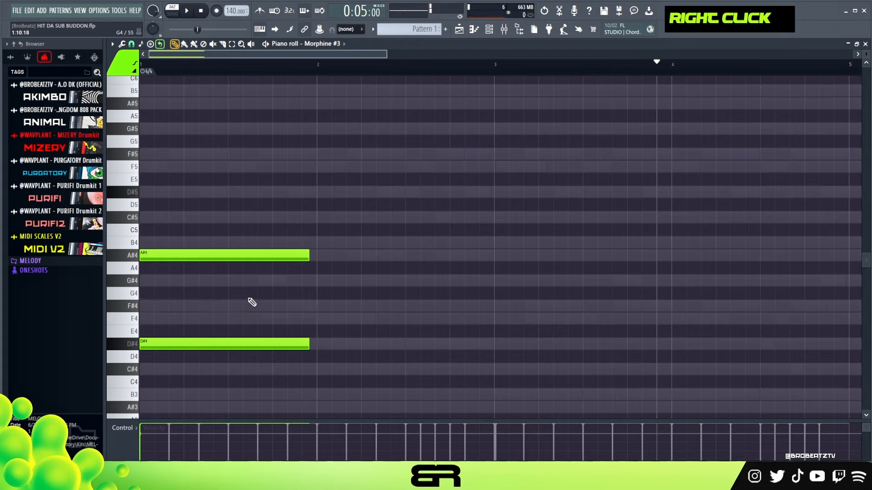
pyautogui.moveTo(263, 212); pyautogui.dragTo(237, 272)
pyautogui.hotkey('ctrl', 'z')
pyautogui.hotkey('ctrl', 'z')
# Duplicate the chord into bar 2, deleting D#4 from the copy and F#4 from the bar 1 chord.
pyautogui.moveTo(224, 199); pyautogui.dragTo(352, 350)
pyautogui.keyDown('ctrl'); pyautogui.keyDown('shift'); pyautogui.click(177, 348); pyautogui.keyUp('shift'); pyautogui.keyUp('ctrl')
pyautogui.rightClick(352, 347)
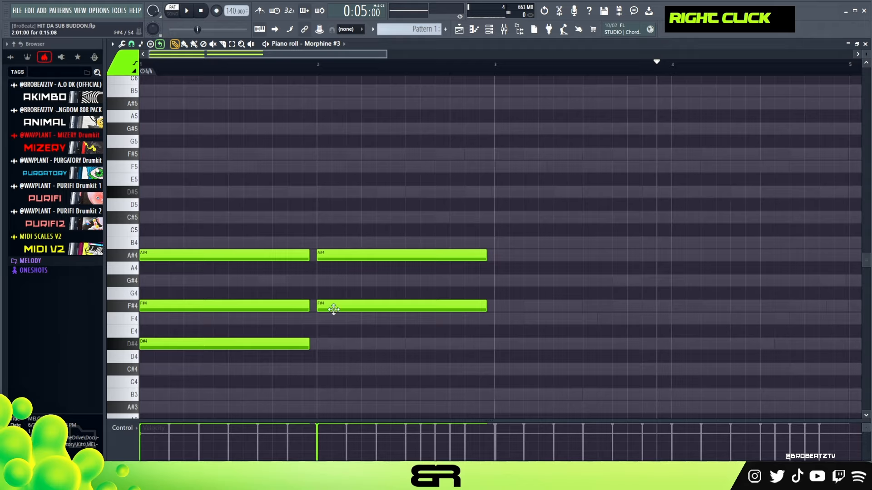
pyautogui.rightClick(289, 303)
# Play back the Morphine #3 chords from the start of the pattern.
pyautogui.press('space')
pyautogui.press('space')
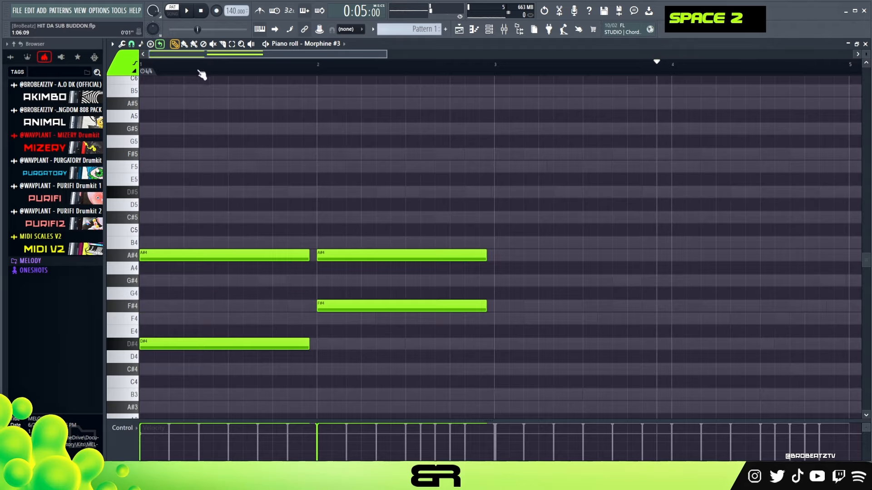
pyautogui.press('space')
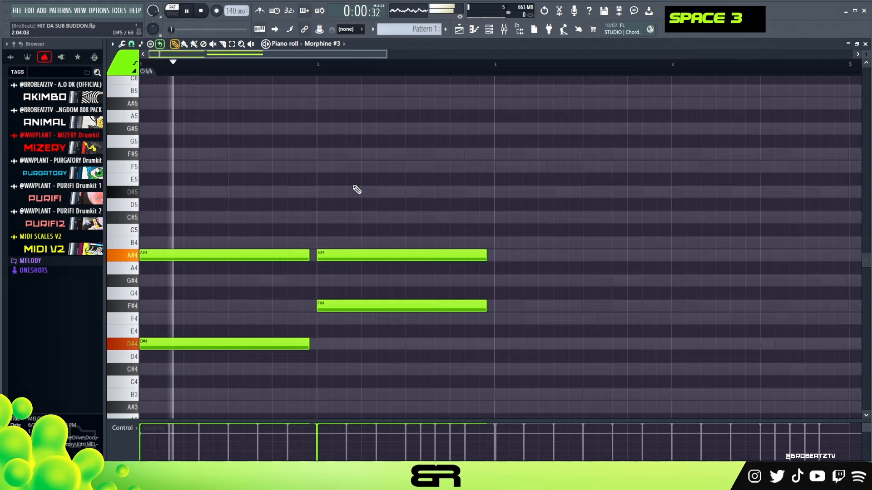
pyautogui.press('space')
# Lower bar 2's F#4 to F4 and place a copy of it in bar 3 as F#4.
pyautogui.keyDown('ctrl'); pyautogui.click(360, 306); pyautogui.keyUp('ctrl')
pyautogui.hotkey('shift', 'Down')
pyautogui.moveTo(368, 317); pyautogui.dragTo(538, 306)
pyautogui.keyDown('ctrl'); pyautogui.click(537, 317); pyautogui.keyUp('ctrl')
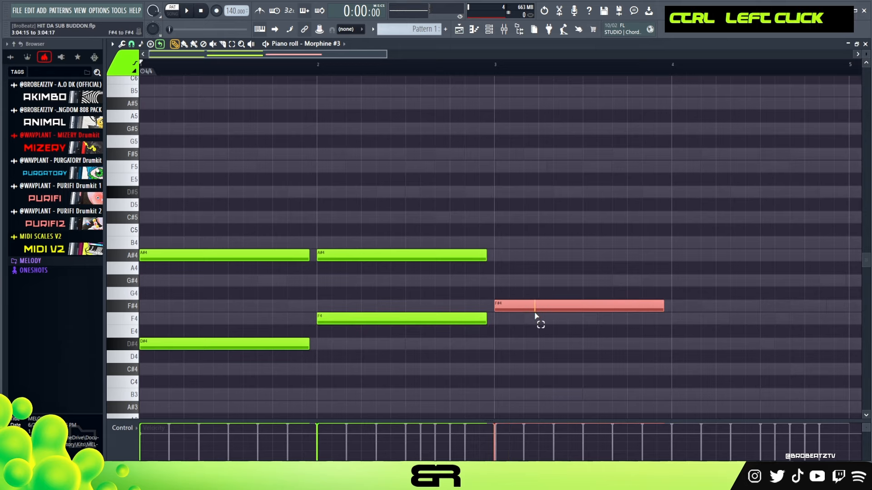
# Add B3 under bar 3's F#4, place F4 and C#4 in bar 4, and play the progression.
pyautogui.scroll(-2, 537, 316)
pyautogui.moveTo(537, 282); pyautogui.dragTo(672, 292)
pyautogui.rightClick(656, 312)
pyautogui.press('space')
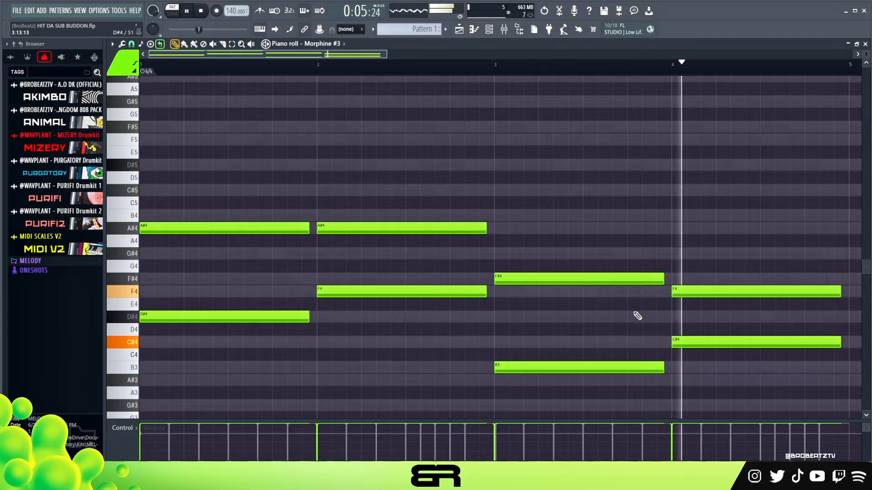
pyautogui.press('space')
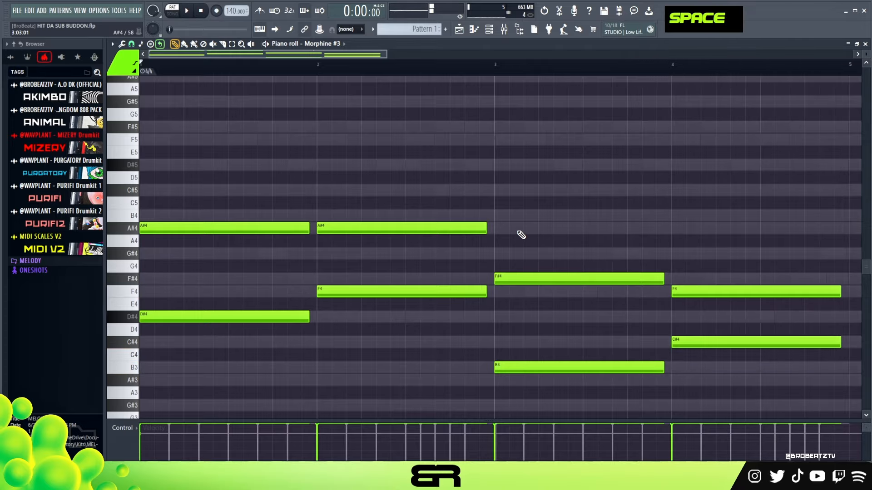
# Fit the four bars in view and open the Morphine #4 instrument from the channel rack.
pyautogui.keyDown('ctrl'); pyautogui.rightClick(521, 234); pyautogui.keyUp('ctrl')
pyautogui.keyDown('ctrl'); pyautogui.rightClick(496, 242); pyautogui.keyUp('ctrl')
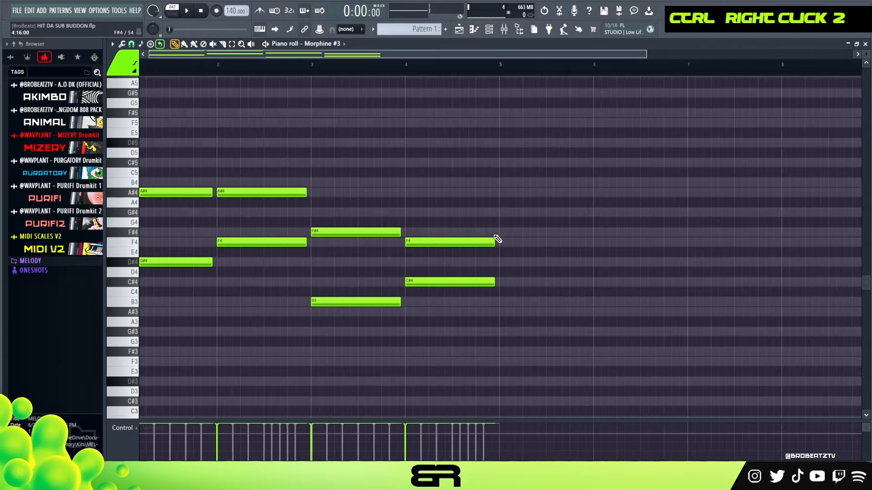
pyautogui.moveTo(646, 53); pyautogui.dragTo(383, 71)
pyautogui.click(493, 32)
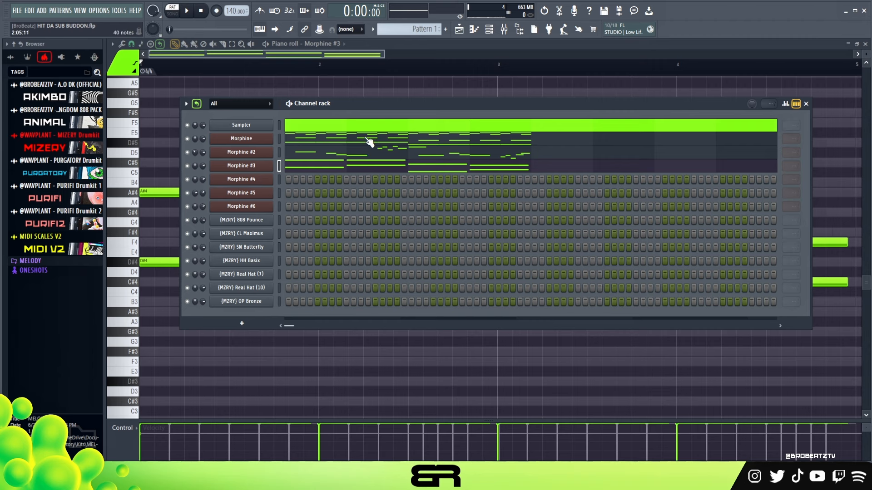
pyautogui.click(260, 182)
# Arrange the Morphine #4 window below the channel rack and audition the pattern.
pyautogui.moveTo(414, 145); pyautogui.dragTo(527, 123)
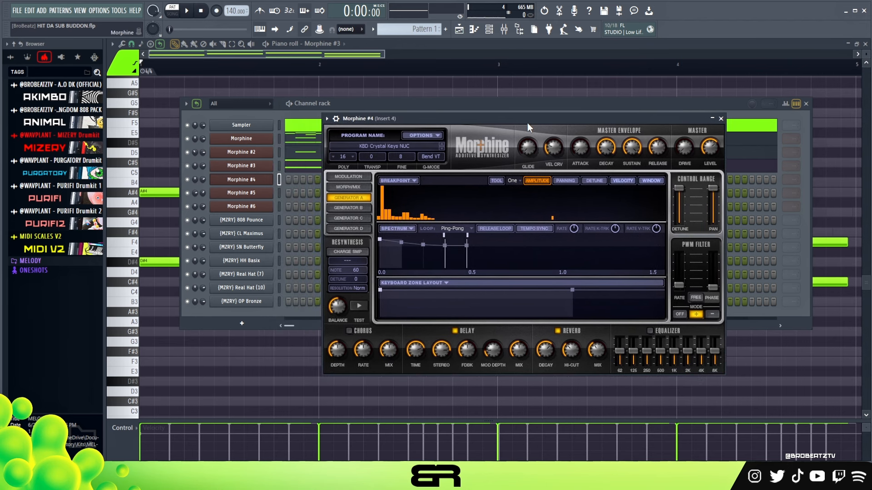
pyautogui.moveTo(515, 118); pyautogui.dragTo(579, 203)
pyautogui.moveTo(457, 107)
pyautogui.mouseDown()
pyautogui.moveTo(465, 101)
pyautogui.moveTo(452, 101)
pyautogui.mouseUp()
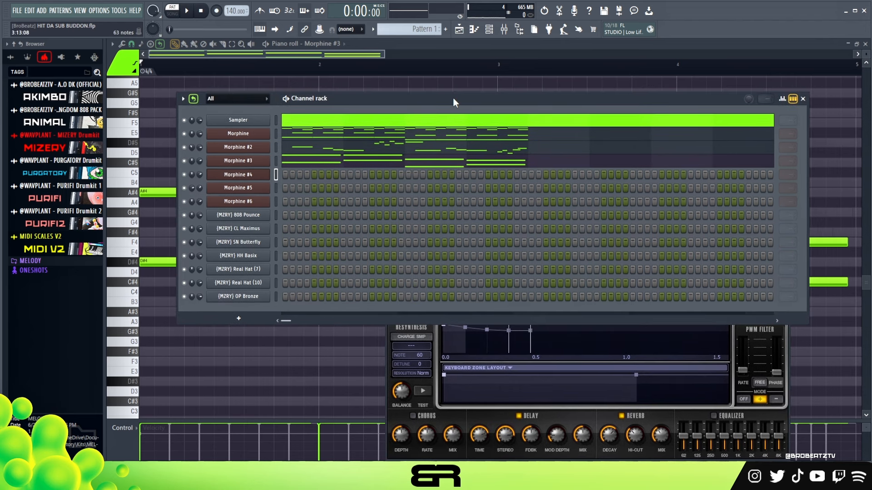
pyautogui.press('space')
pyautogui.press('space')
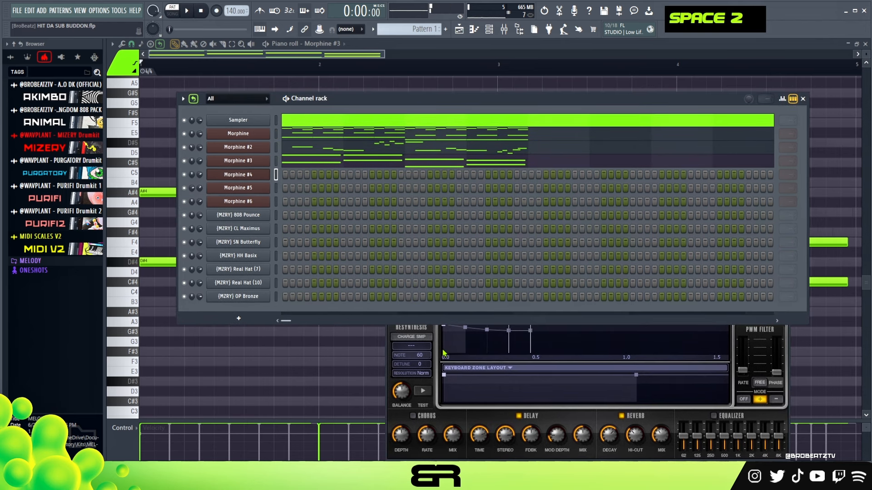
# Move the Morphine #4 instrument window beside the channel list, open that channel's piano roll, and play the pattern.
pyautogui.click(478, 369)
pyautogui.moveTo(500, 200); pyautogui.dragTo(445, 160)
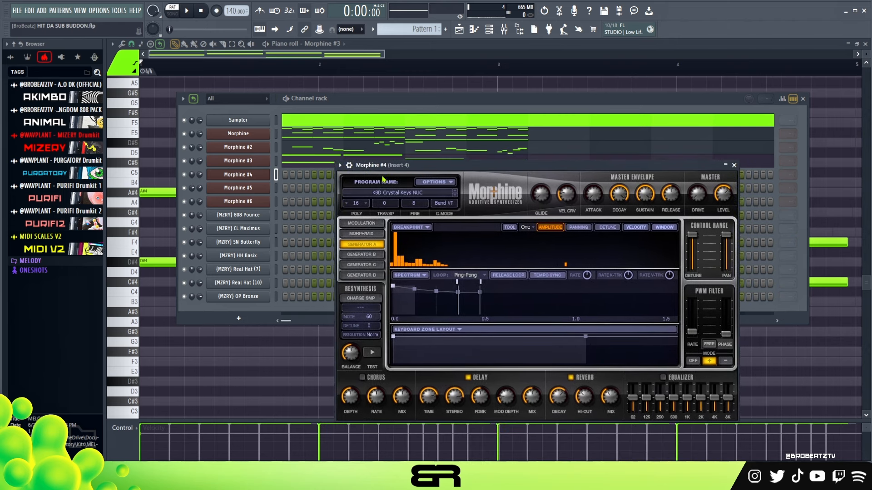
pyautogui.rightClick(267, 175)
pyautogui.click(296, 172)
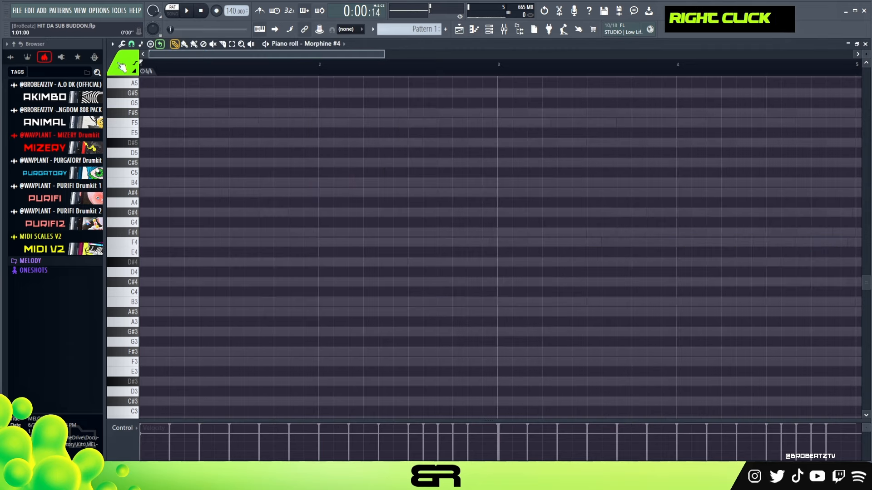
pyautogui.press('space')
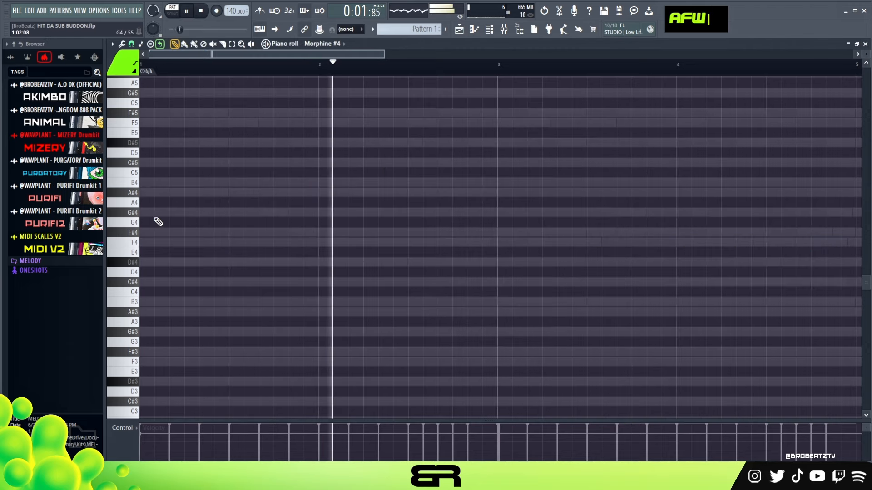
# Place a short A#4 at the start of bar 2 and an F5 halfway through the bar.
pyautogui.click(327, 193)
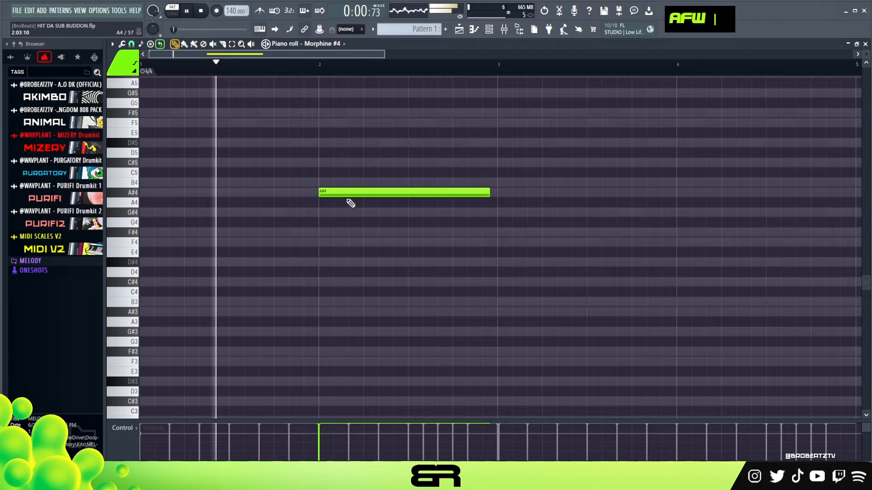
pyautogui.hotkey('ctrl', 'z')
pyautogui.press('space')
pyautogui.scroll(1, 376, 184)
pyautogui.moveTo(371, 174); pyautogui.dragTo(398, 138)
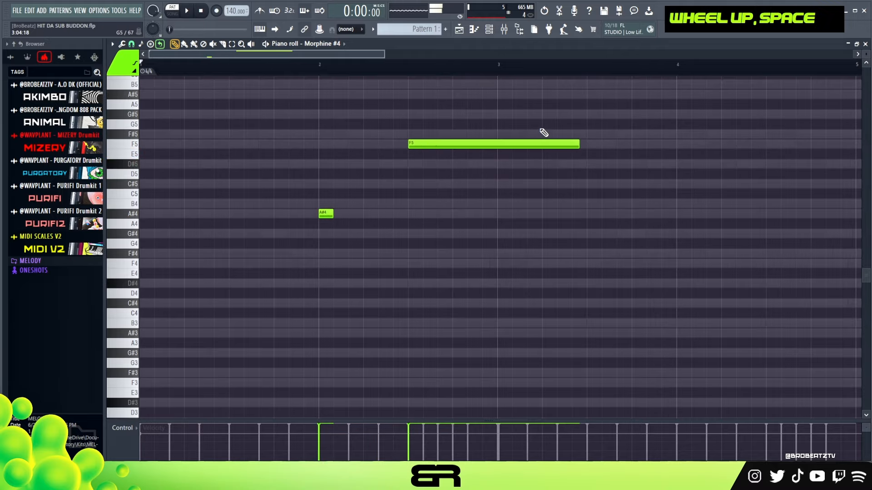
# Resize bar 2's F5 and A#4 to about a quarter of a bar each.
pyautogui.moveTo(578, 144); pyautogui.dragTo(454, 144)
pyautogui.moveTo(333, 214); pyautogui.dragTo(387, 214)
pyautogui.moveTo(235, 100); pyautogui.dragTo(461, 225)
pyautogui.rightClick(387, 227)
pyautogui.moveTo(388, 214); pyautogui.dragTo(364, 214)
# Copy the A#4 and F5 pair from bar 2 into bar 4 and raise the copied F5 to F#5.
pyautogui.moveTo(273, 127); pyautogui.dragTo(703, 225)
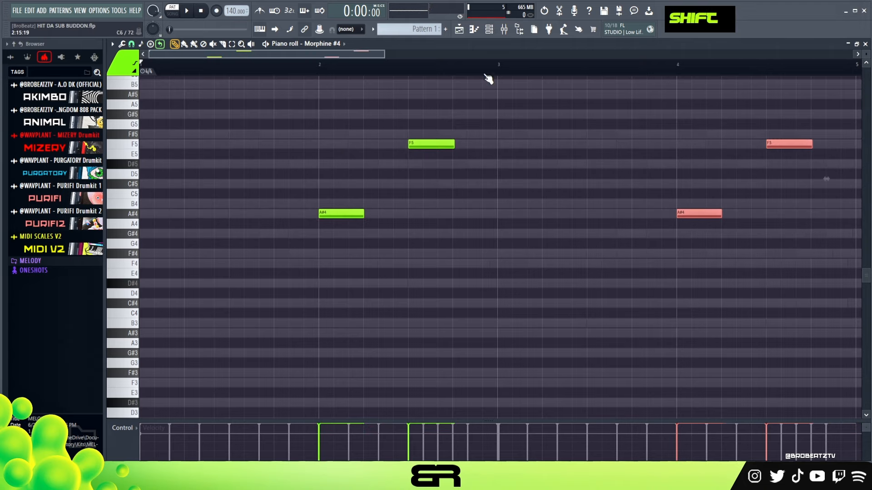
pyautogui.scroll(-2, 489, 72)
pyautogui.rightClick(514, 164)
pyautogui.press('space')
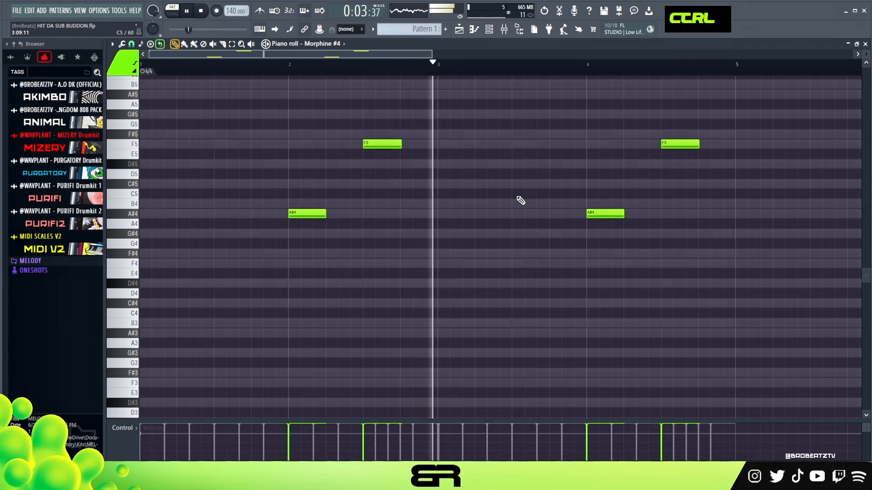
pyautogui.keyDown('ctrl'); pyautogui.click(680, 144); pyautogui.keyUp('ctrl')
pyautogui.hotkey('shift', 'Up')
pyautogui.rightClick(671, 215)
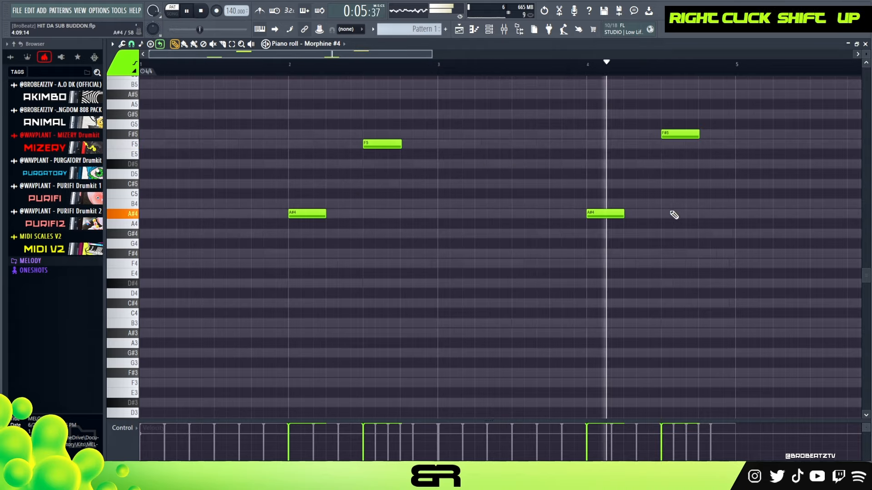
# Slightly lower the velocity of all Morphine #4 notes and play the pattern.
pyautogui.hotkey('ctrl', 'a')
pyautogui.press('space')
pyautogui.press('space')
pyautogui.rightClick(472, 185)
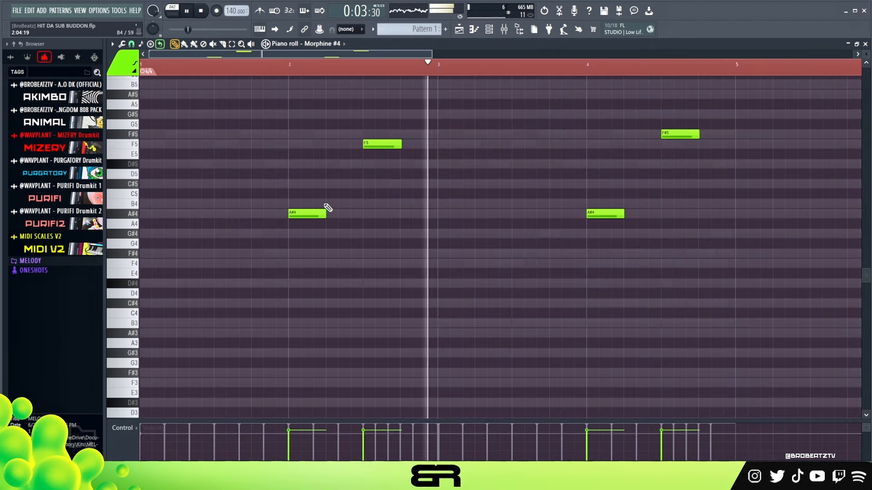
pyautogui.press('space')
# Audition the Morphine #5 instrument from the channel rack and open its piano roll with the time selection cleared.
pyautogui.click(488, 30)
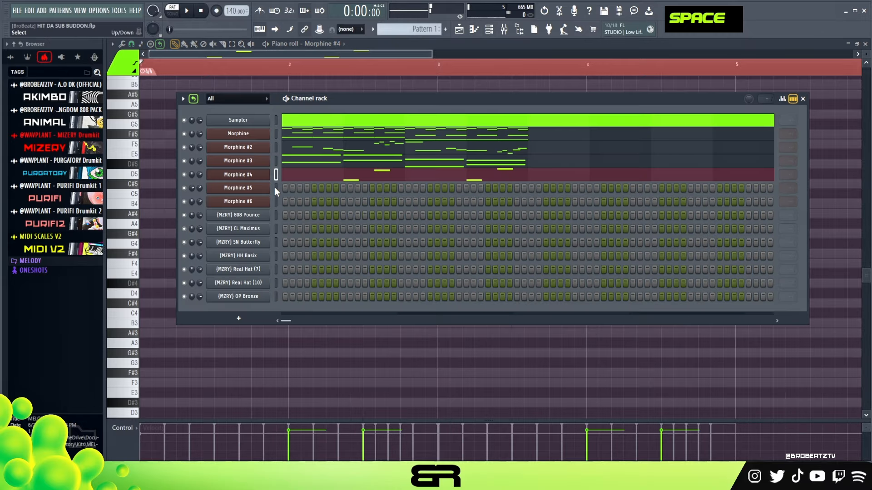
pyautogui.click(255, 190)
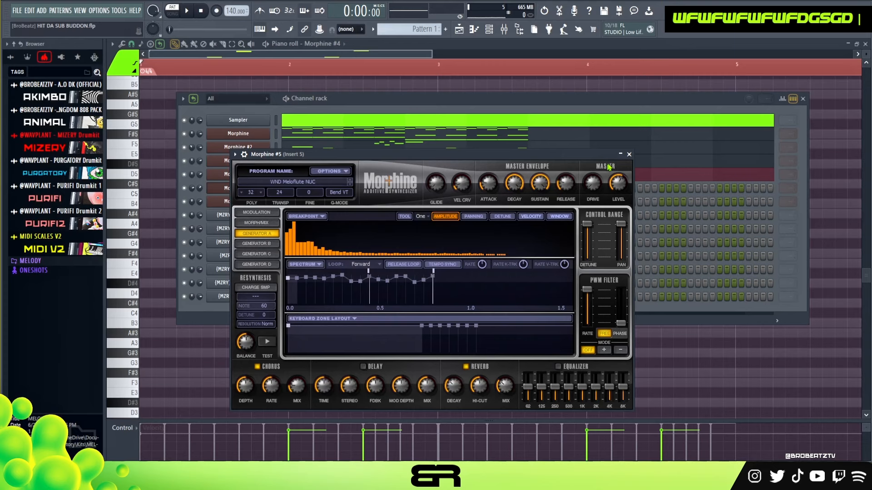
pyautogui.click(628, 155)
pyautogui.rightClick(273, 190)
pyautogui.click(300, 190)
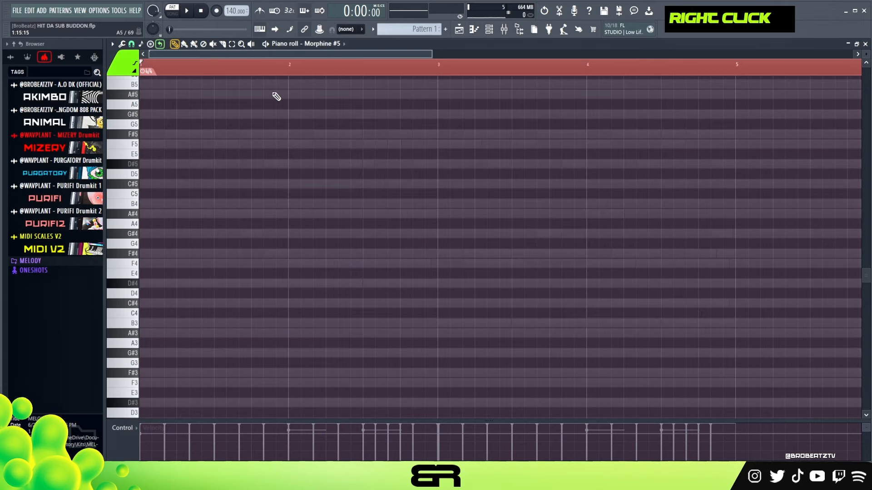
pyautogui.doubleClick(251, 67)
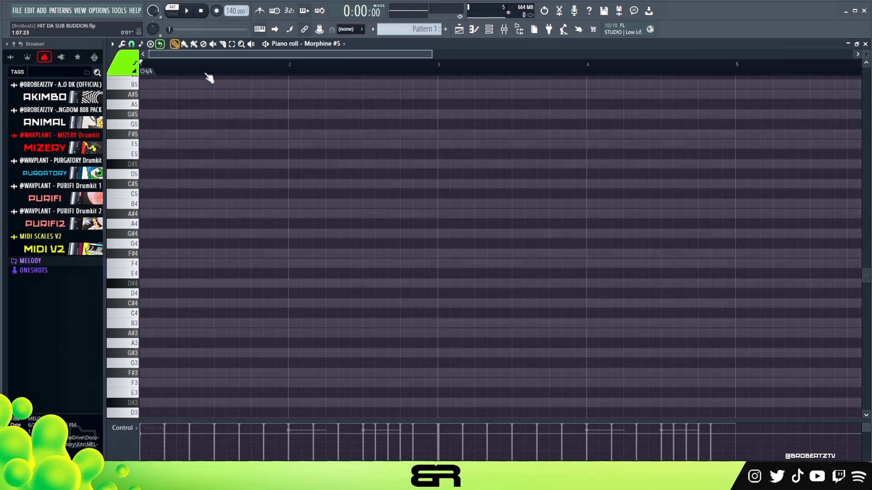
# Play the pattern while trying notes and toggling Morphine #4 in the channel rack, and return to Morphine #5's piano roll.
pyautogui.scroll(3, 236, 71)
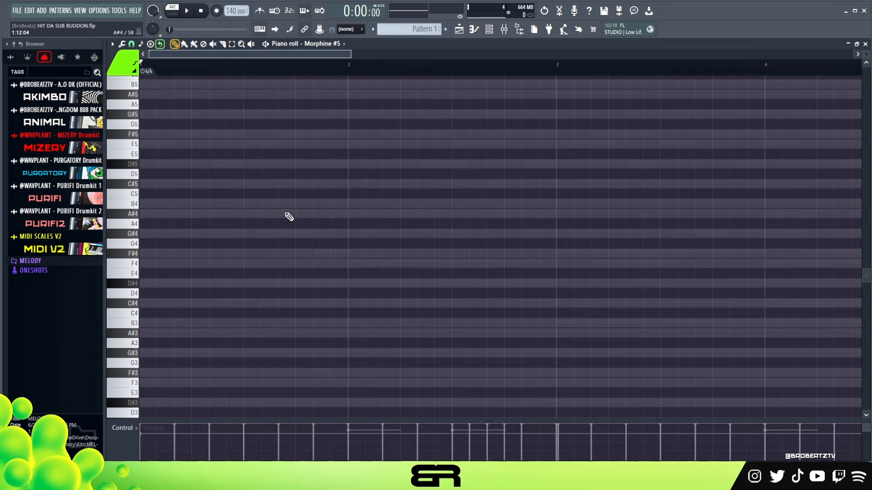
pyautogui.press('space')
pyautogui.doubleClick(131, 267)
pyautogui.press('space')
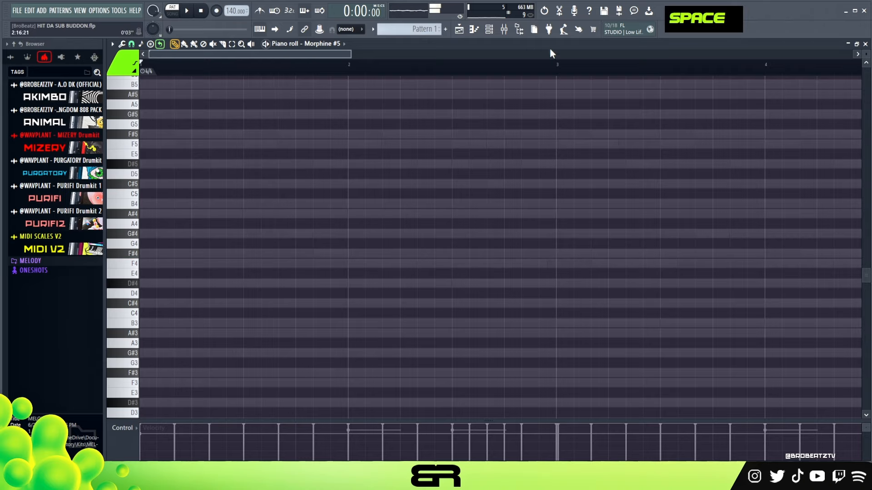
pyautogui.click(490, 30)
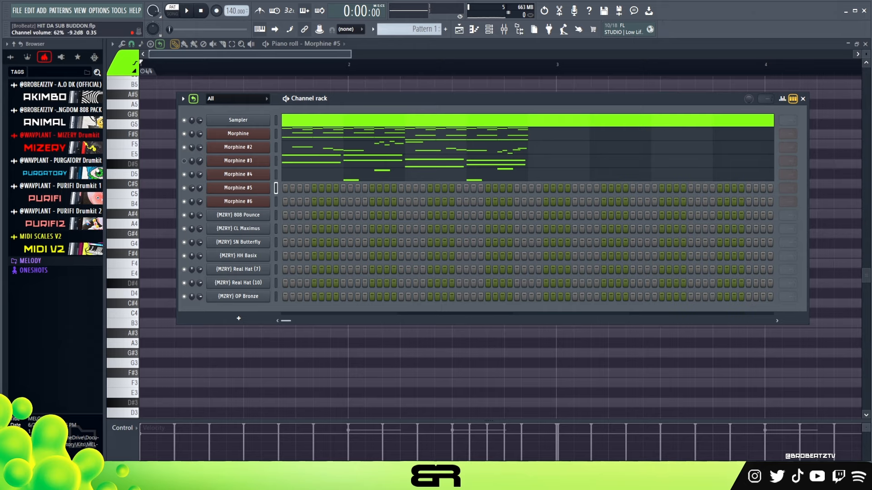
pyautogui.doubleClick(185, 175)
pyautogui.press('space')
pyautogui.rightClick(189, 249)
pyautogui.press('space')
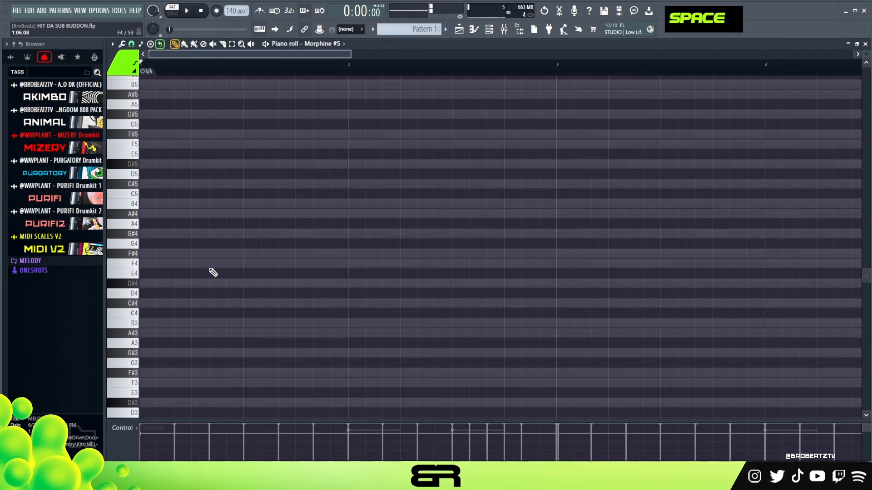
# Write a descending run of short F4, D#4, A#3 and F3 notes from the middle of bar 1 and play it.
pyautogui.click(244, 265)
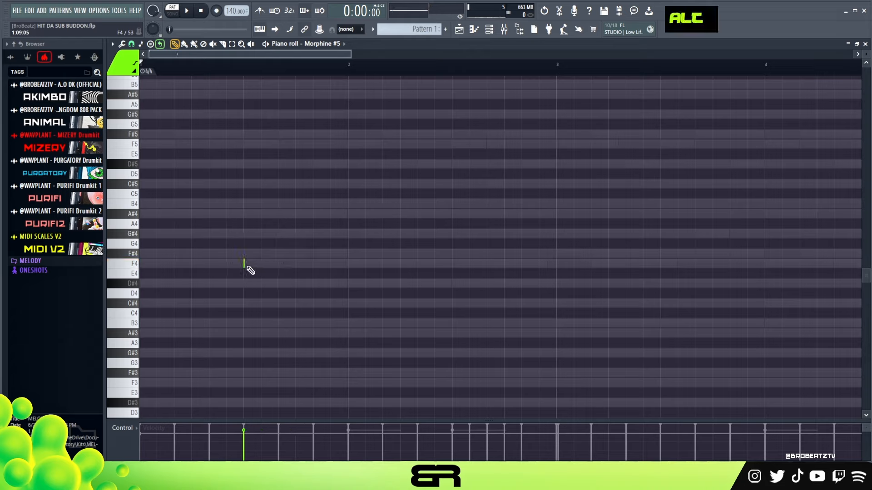
pyautogui.moveTo(245, 265); pyautogui.dragTo(254, 266)
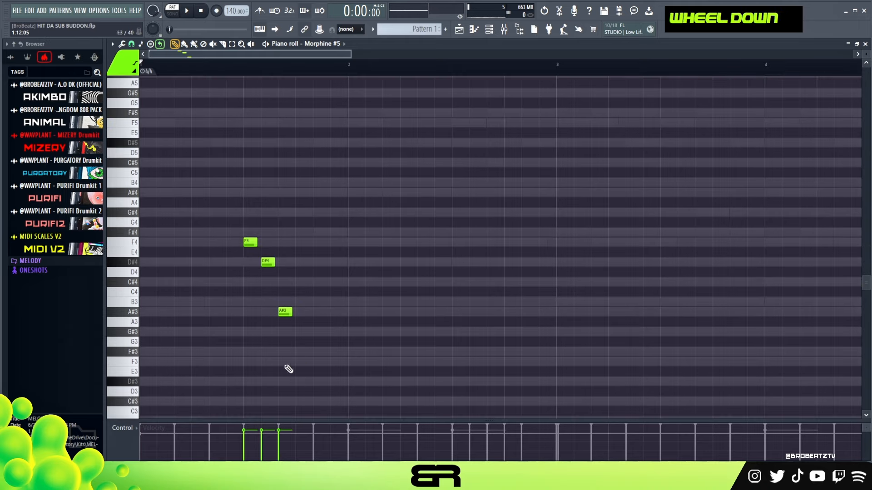
pyautogui.keyDown('ctrl'); pyautogui.click(249, 242); pyautogui.keyUp('ctrl')
pyautogui.moveTo(249, 242); pyautogui.dragTo(303, 361)
pyautogui.press('space')
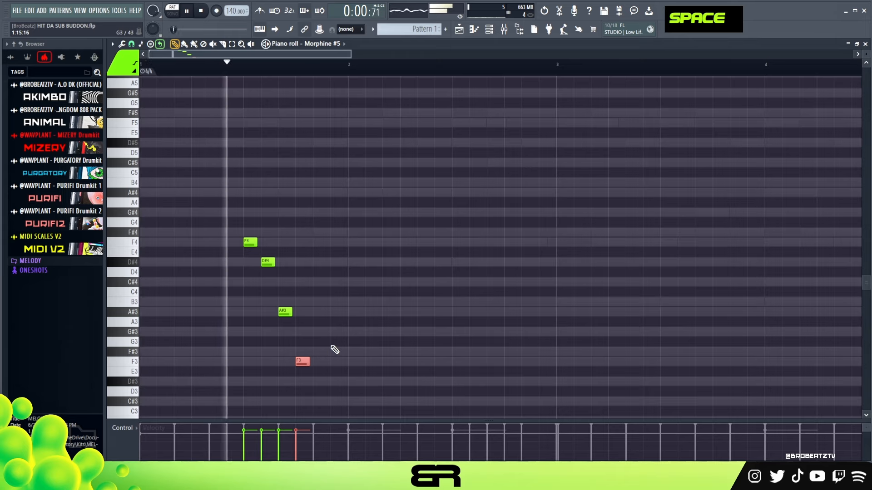
pyautogui.press('space')
# Add short F#4 and D#4 notes at the end of bar 1 and remove the F4 above the D#4.
pyautogui.click(320, 231)
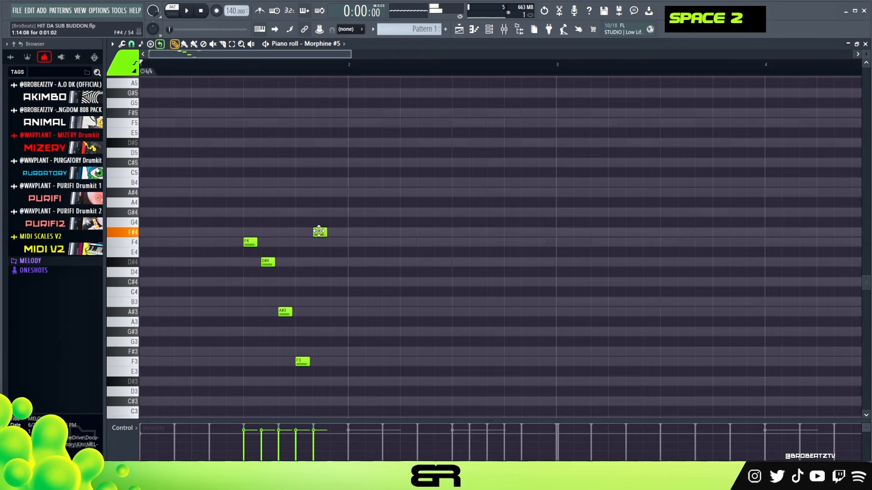
pyautogui.click(337, 242)
pyautogui.click(336, 262)
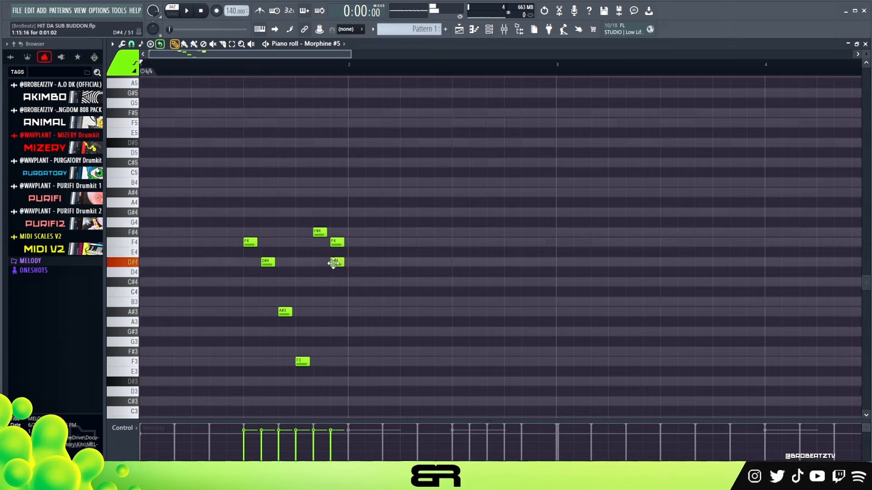
pyautogui.moveTo(354, 247); pyautogui.dragTo(378, 245)
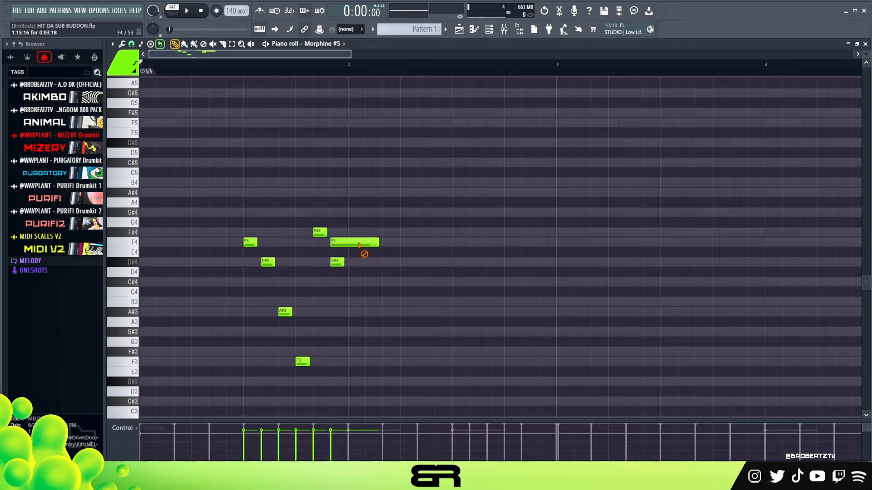
pyautogui.rightClick(366, 243)
# Place short consecutive F#4 and F4 notes in the first half of bar 2.
pyautogui.doubleClick(369, 232)
pyautogui.rightClick(374, 233)
pyautogui.click(389, 232)
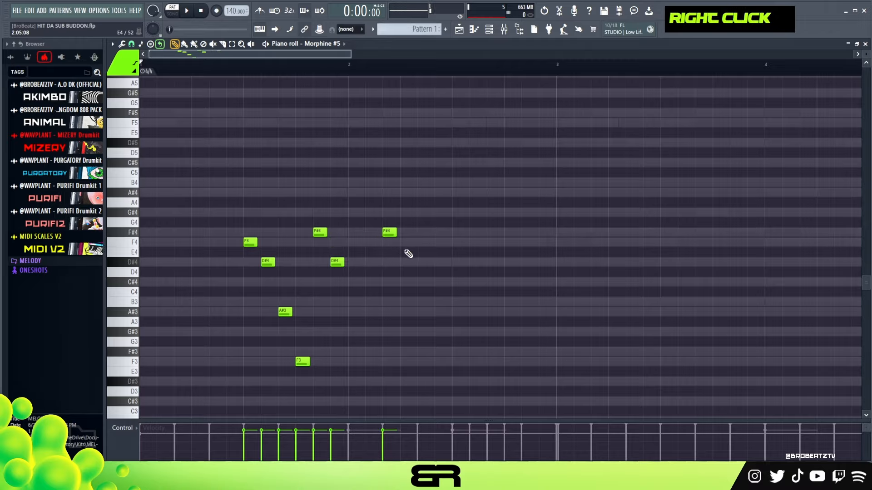
pyautogui.click(406, 242)
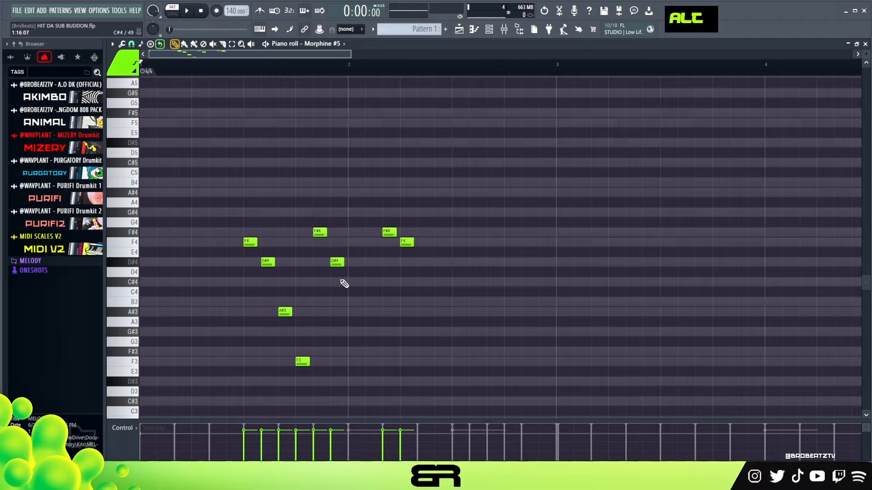
# Fill the start of bar 2 with a short C#4 followed by an F#3 just before the F#4.
pyautogui.keyDown('alt'); pyautogui.rightClick(289, 259); pyautogui.keyUp('alt')
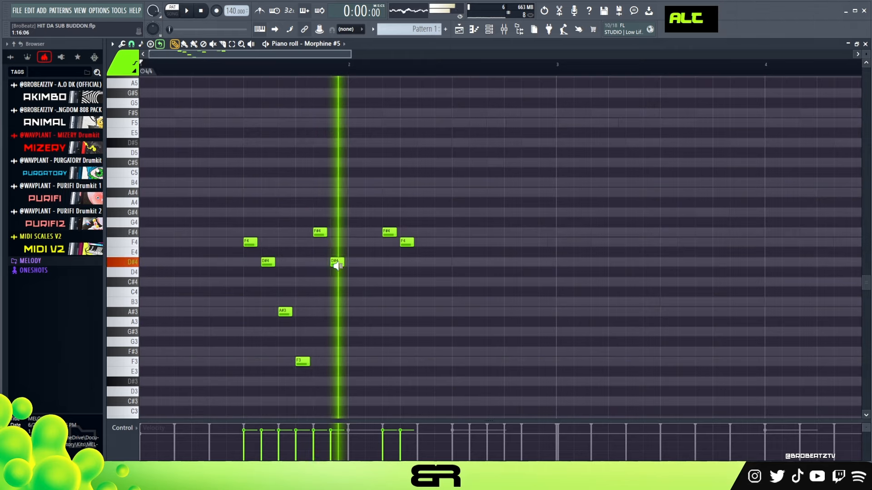
pyautogui.click(352, 282)
pyautogui.click(387, 351)
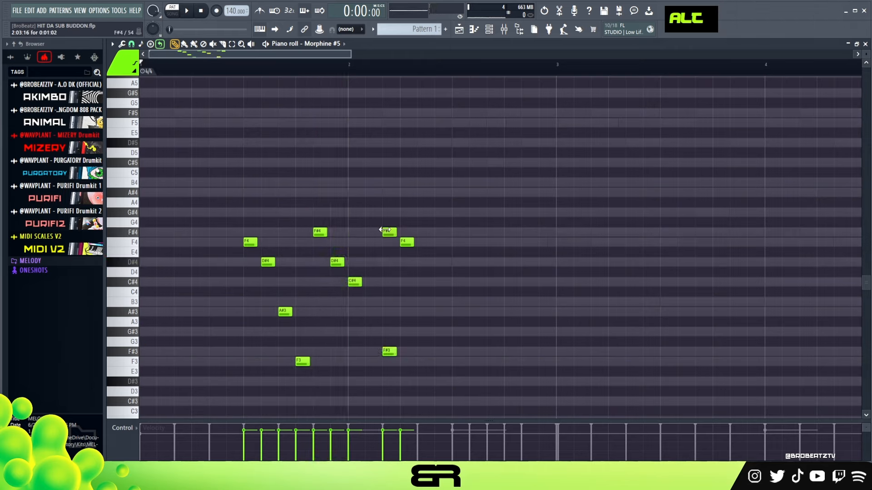
pyautogui.click(375, 353)
pyautogui.rightClick(390, 351)
pyautogui.doubleClick(402, 246)
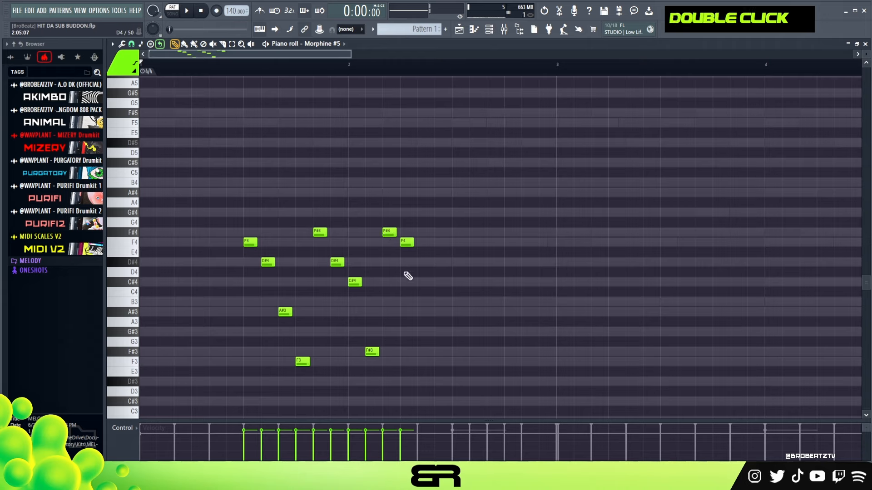
# Continue bar 2 with short C#4 and A#3 notes, end on a long C#4 from mid-bar, and play the phrase.
pyautogui.keyDown('ctrl'); pyautogui.click(355, 282); pyautogui.keyUp('ctrl')
pyautogui.moveTo(355, 282); pyautogui.dragTo(424, 284)
pyautogui.keyDown('shift'); pyautogui.click(433, 313); pyautogui.keyUp('shift')
pyautogui.click(455, 282)
pyautogui.moveTo(466, 282); pyautogui.dragTo(519, 282)
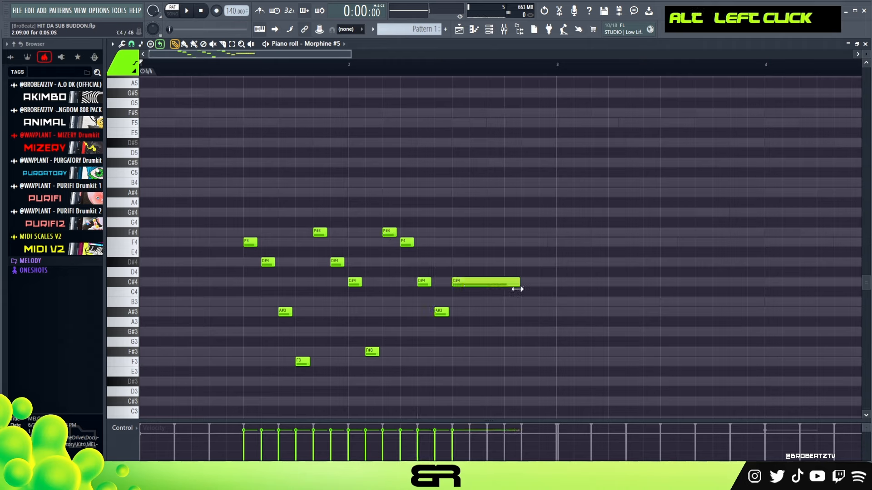
pyautogui.press('space')
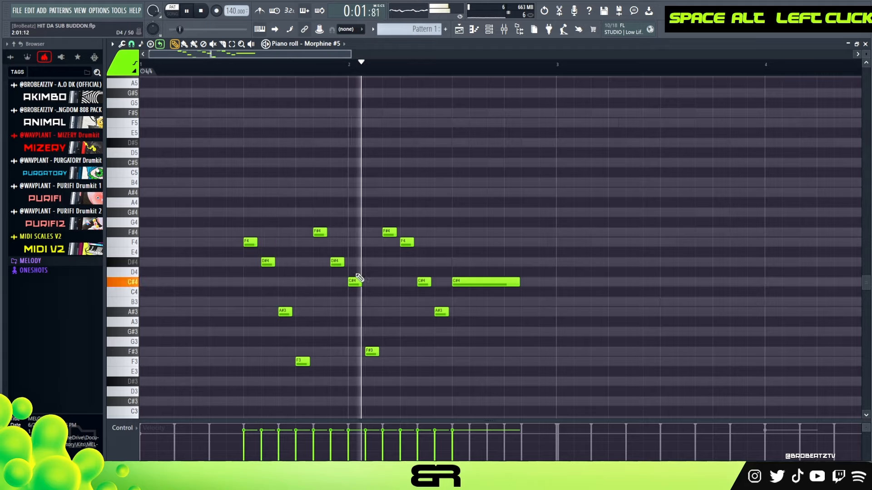
pyautogui.press('space')
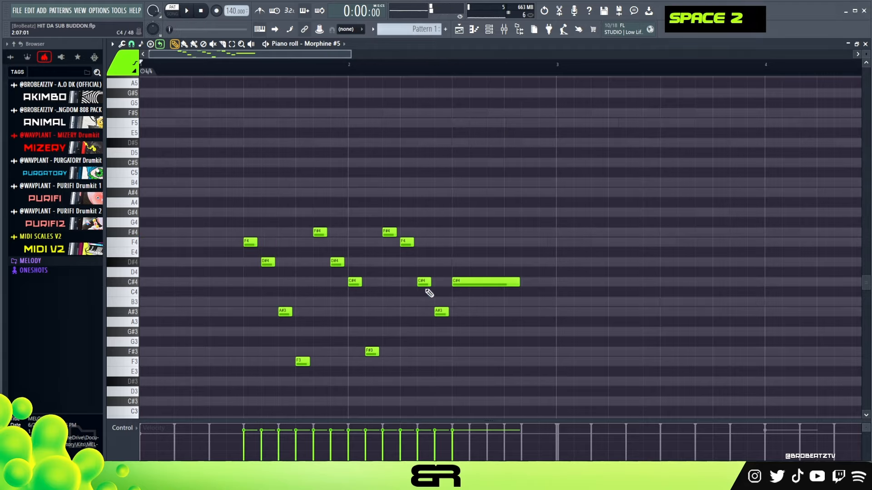
# Quantize all the notes in the Morphine #5 phrase and play it back.
pyautogui.keyDown('alt'); pyautogui.click(429, 282); pyautogui.keyUp('alt')
pyautogui.hotkey('ctrl', 'q')
pyautogui.hotkey('ctrl', 'a')
pyautogui.rightClick(218, 120)
pyautogui.hotkey('ctrl', 'd')
pyautogui.doubleClick(193, 73)
pyautogui.press('space')
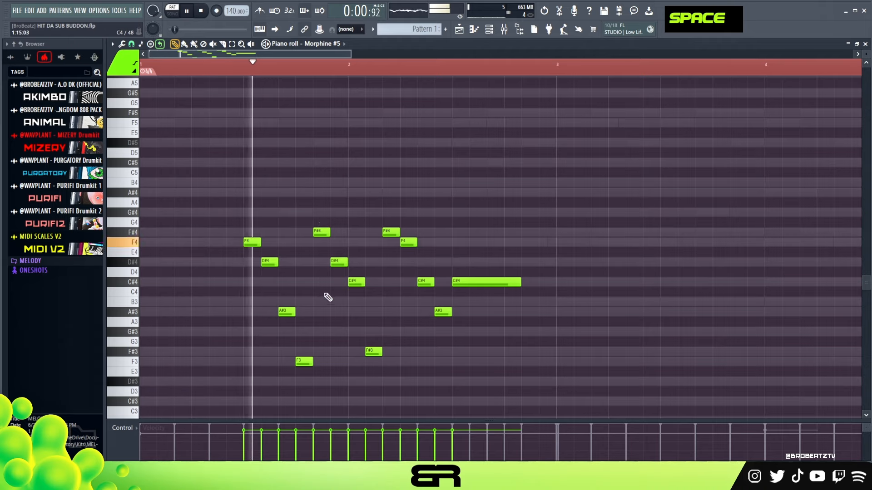
pyautogui.press('space')
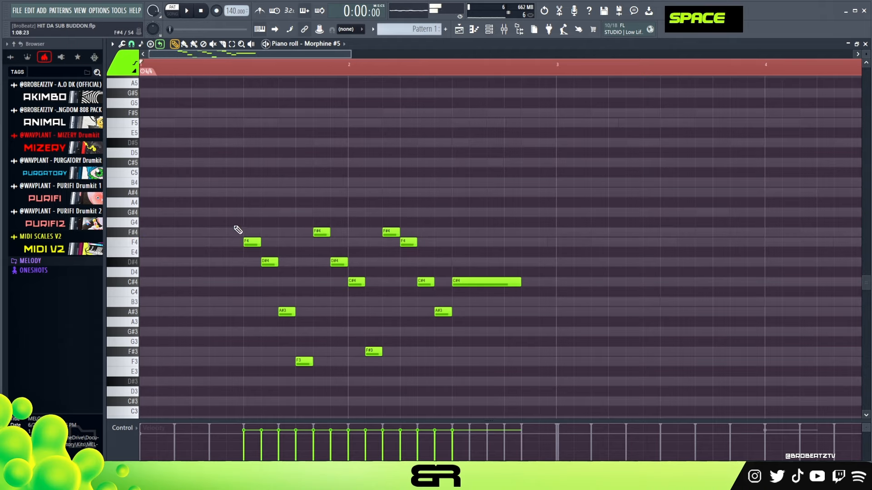
# Shorten the notes before the final C#4 slightly and extend the last A#3 to meet it.
pyautogui.keyDown('ctrl'); pyautogui.moveTo(200, 197); pyautogui.dragTo(442, 361); pyautogui.keyUp('ctrl')
pyautogui.keyDown('alt'); pyautogui.moveTo(433, 283); pyautogui.dragTo(430, 284); pyautogui.keyUp('alt')
pyautogui.rightClick(430, 316)
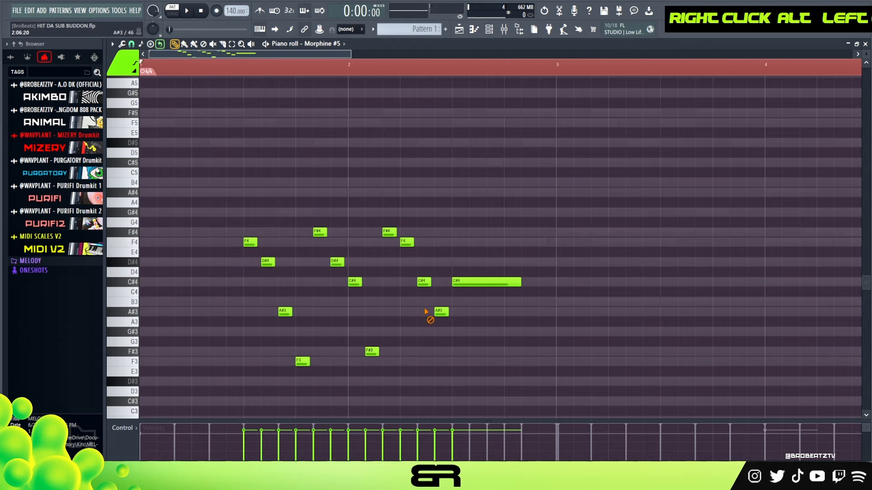
pyautogui.keyDown('alt'); pyautogui.moveTo(448, 313); pyautogui.dragTo(452, 313); pyautogui.keyUp('alt')
# Duplicate the whole Morphine #5 phrase two bars further on, into bars 3 and 4, and play the copy from bar 3.
pyautogui.keyDown('ctrl'); pyautogui.moveTo(193, 200); pyautogui.dragTo(535, 367); pyautogui.keyUp('ctrl')
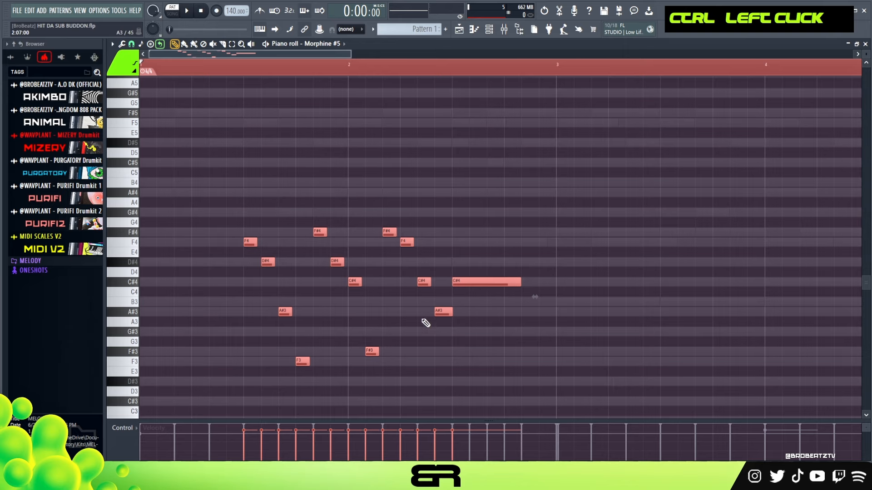
pyautogui.keyDown('shift'); pyautogui.moveTo(252, 242); pyautogui.dragTo(665, 248); pyautogui.keyUp('shift')
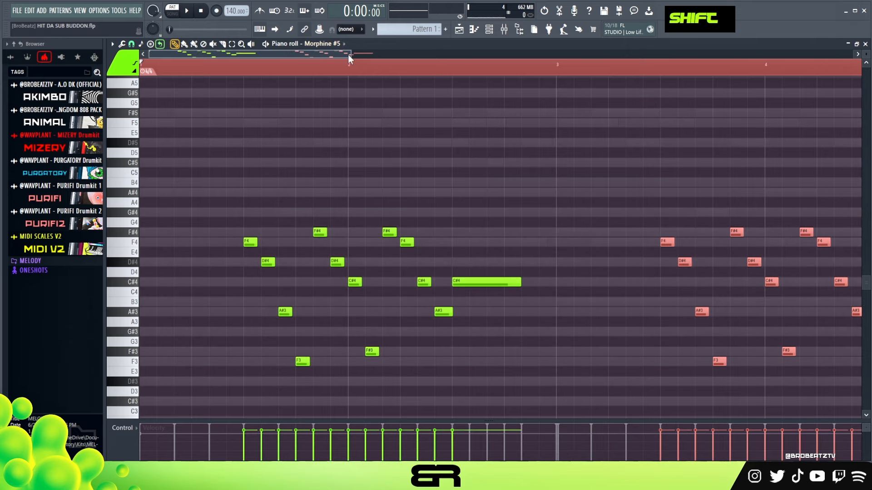
pyautogui.moveTo(350, 54); pyautogui.dragTo(432, 92)
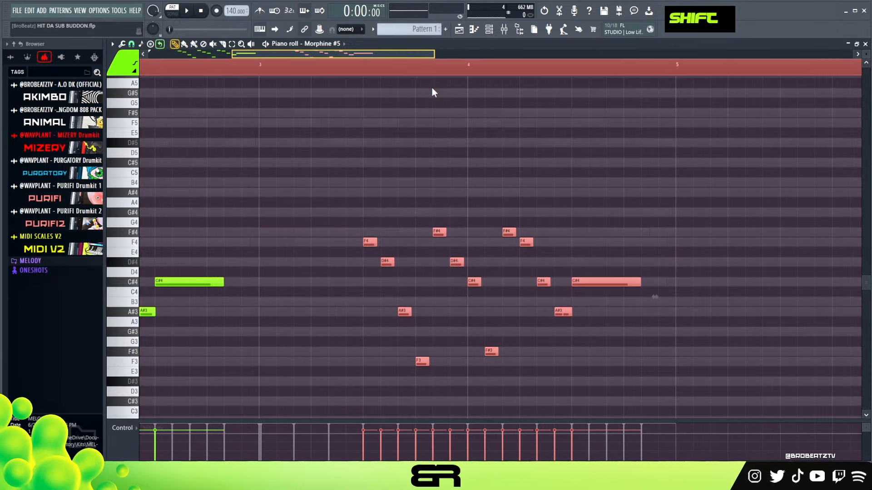
pyautogui.rightClick(444, 174)
pyautogui.click(262, 64)
pyautogui.press('space')
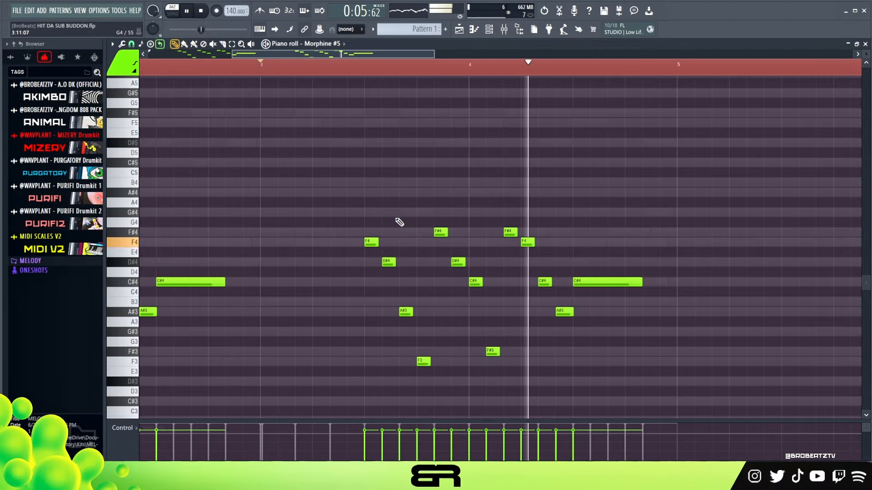
pyautogui.press('space')
# Move the copied phrase's final long note in bar 4 down to F3 and slightly shorten the A#3 before it.
pyautogui.press('space')
pyautogui.press('space')
pyautogui.moveTo(595, 282); pyautogui.dragTo(595, 362)
pyautogui.press('space')
pyautogui.rightClick(596, 362)
pyautogui.moveTo(572, 312); pyautogui.dragTo(567, 313)
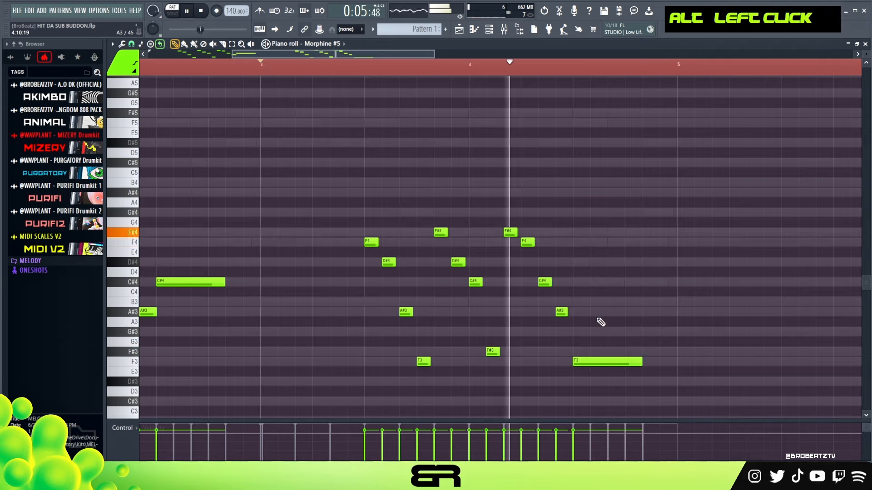
pyautogui.press('space')
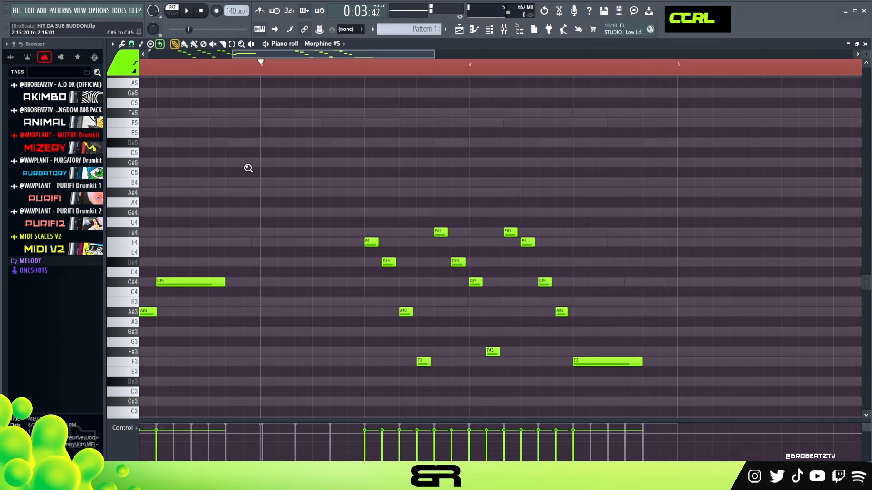
# Set four-bar loops for the channels Morphine through Morphine #5 in the channel rack and unmute the silenced Morphine layers.
pyautogui.keyDown('ctrl'); pyautogui.rightClick(247, 167); pyautogui.keyUp('ctrl')
pyautogui.keyDown('ctrl'); pyautogui.rightClick(257, 120); pyautogui.keyUp('ctrl')
pyautogui.doubleClick(140, 64)
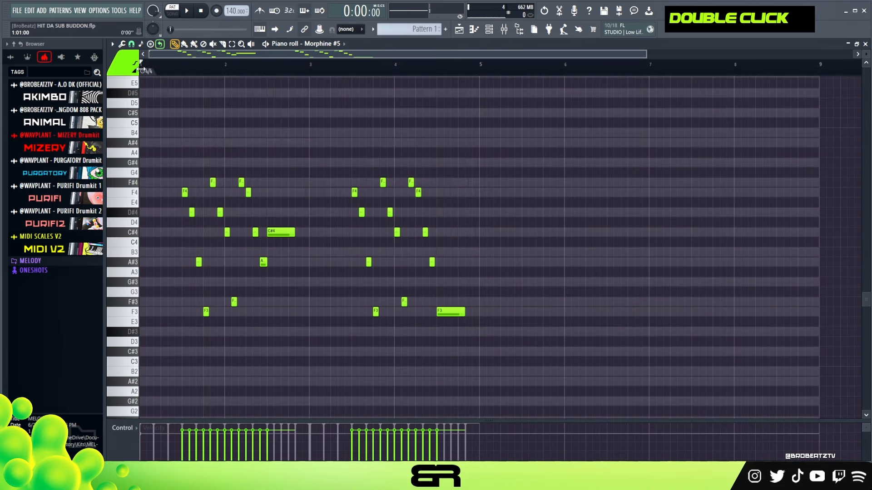
pyautogui.click(488, 38)
pyautogui.scroll(-1, 781, 187)
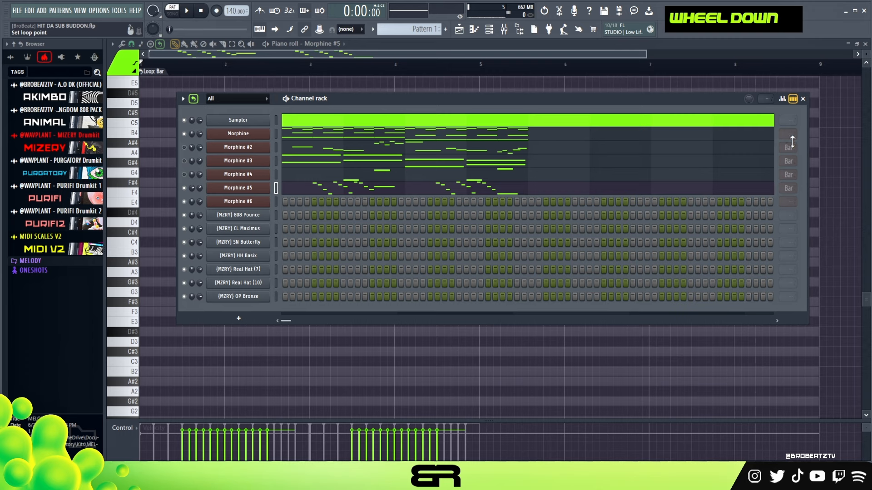
pyautogui.doubleClick(195, 99)
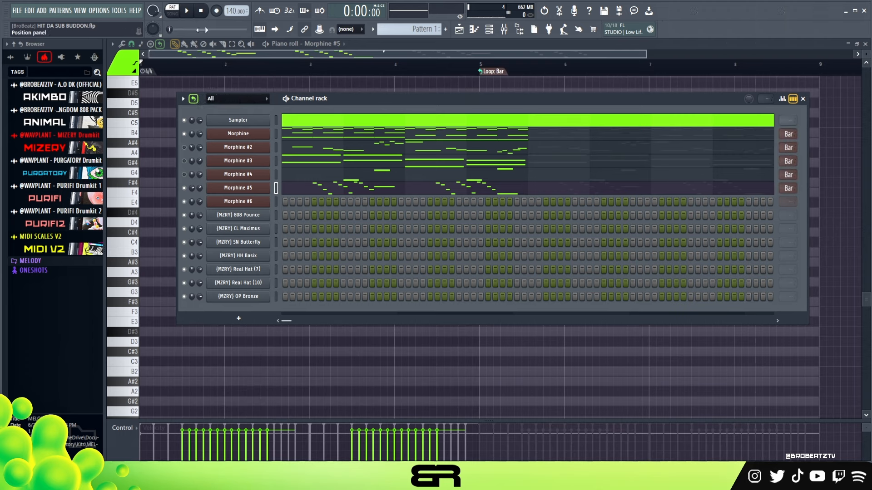
pyautogui.doubleClick(190, 163)
# Open the Morphine #6 synth and audition its BAS B3 Bass FG sound with a few notes.
pyautogui.click(235, 202)
pyautogui.press('f')
pyautogui.press('w')
pyautogui.press('f')
pyautogui.press('w')
pyautogui.press('f')
pyautogui.press('v')
pyautogui.press('v')
pyautogui.press('v')
pyautogui.press('v')
pyautogui.press('v')
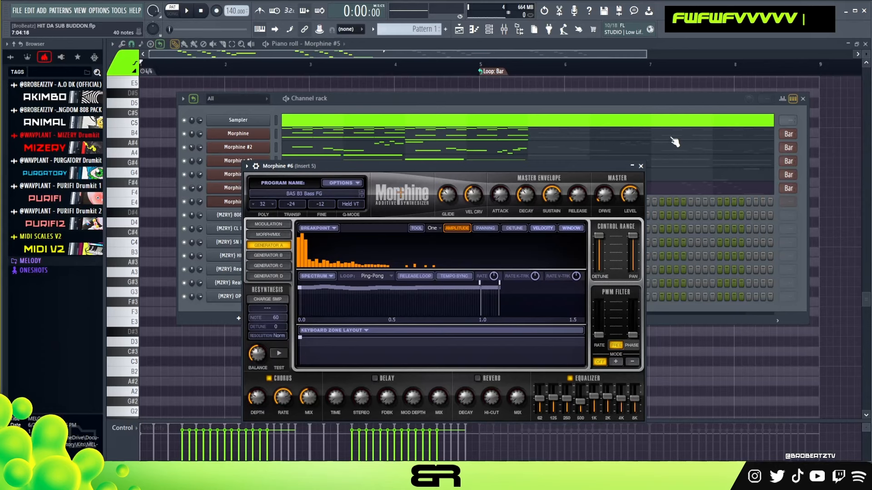
pyautogui.click(640, 165)
# In the Morphine #6 piano roll, enter a long D#4 across bars 1–2 and a long B3 across bars 3–4.
pyautogui.rightClick(264, 205)
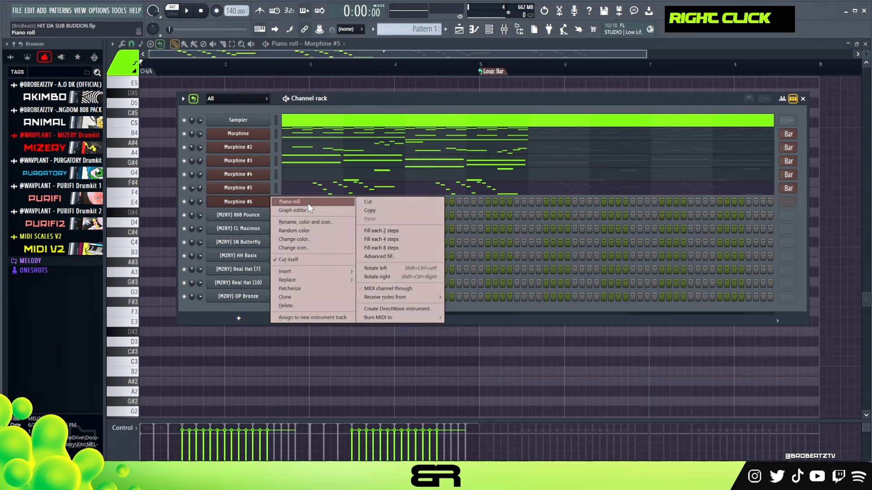
pyautogui.click(308, 204)
pyautogui.click(143, 213)
pyautogui.moveTo(145, 214)
pyautogui.mouseDown()
pyautogui.moveTo(305, 235)
pyautogui.moveTo(302, 253)
pyautogui.moveTo(323, 251)
pyautogui.mouseUp()
# Raise the velocity of both Morphine #6 notes and play them, briefly trying them an octave lower.
pyautogui.hotkey('ctrl', 'a')
pyautogui.scroll(5, 327, 250)
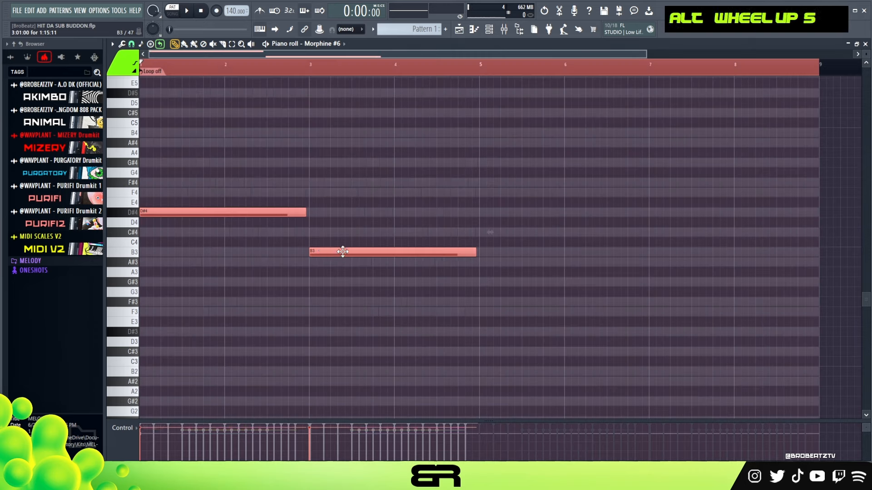
pyautogui.press('space')
pyautogui.hotkey('ctrl', 'space')
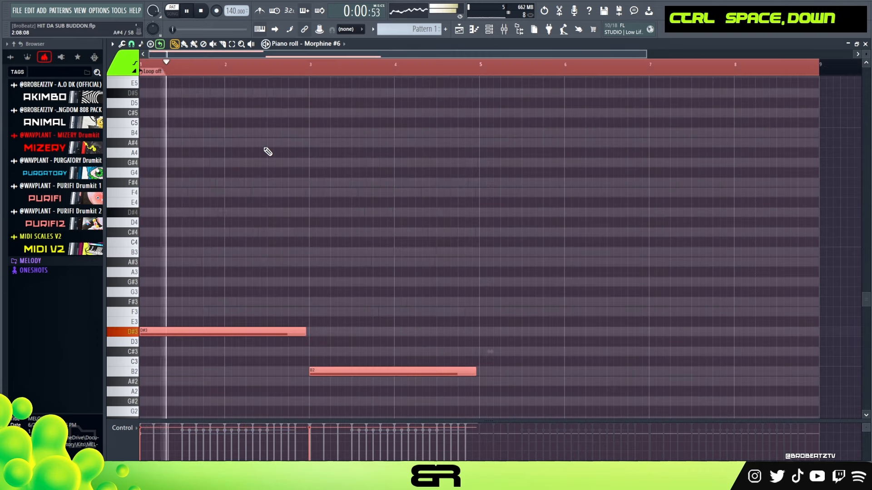
pyautogui.rightClick(372, 179)
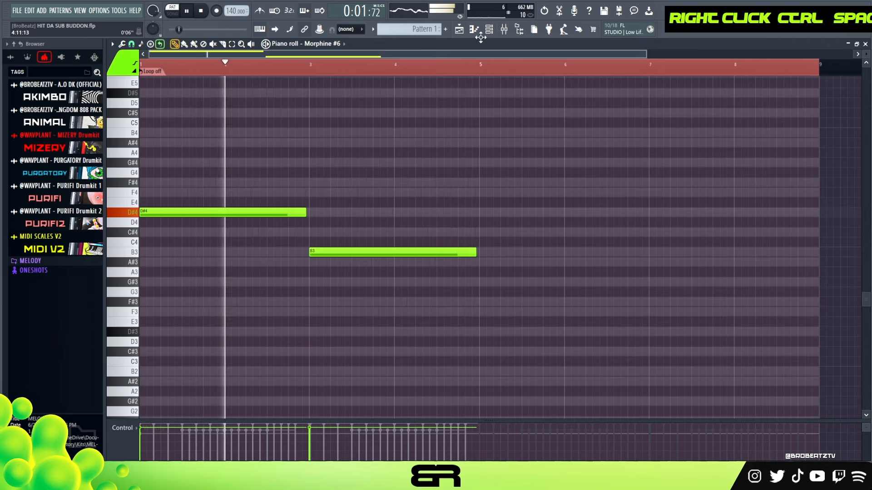
# Play all the Morphine layers together from the channel rack while adjusting the Morphine #2 channel volume.
pyautogui.click(489, 29)
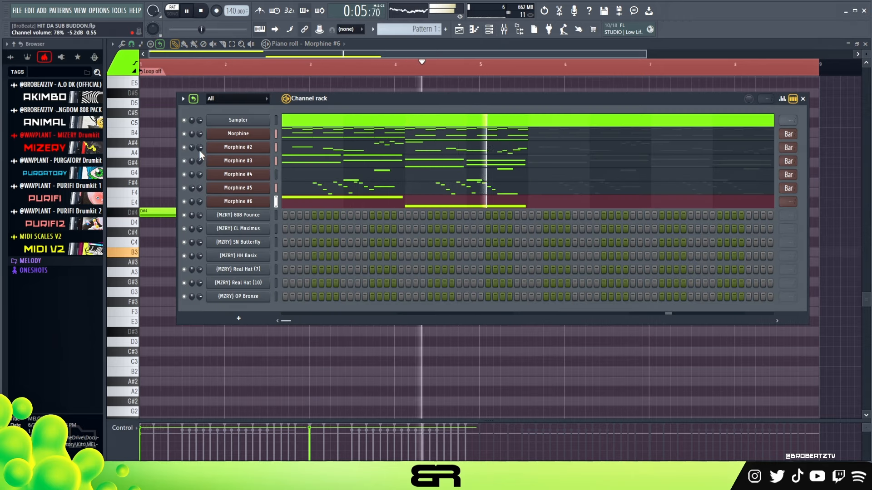
pyautogui.press('space')
pyautogui.press('space')
pyautogui.scroll(3, 199, 189)
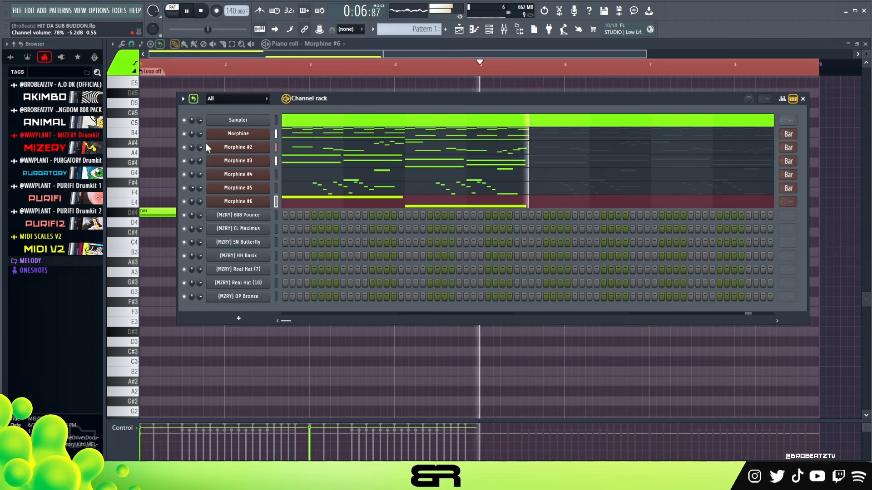
pyautogui.press('space')
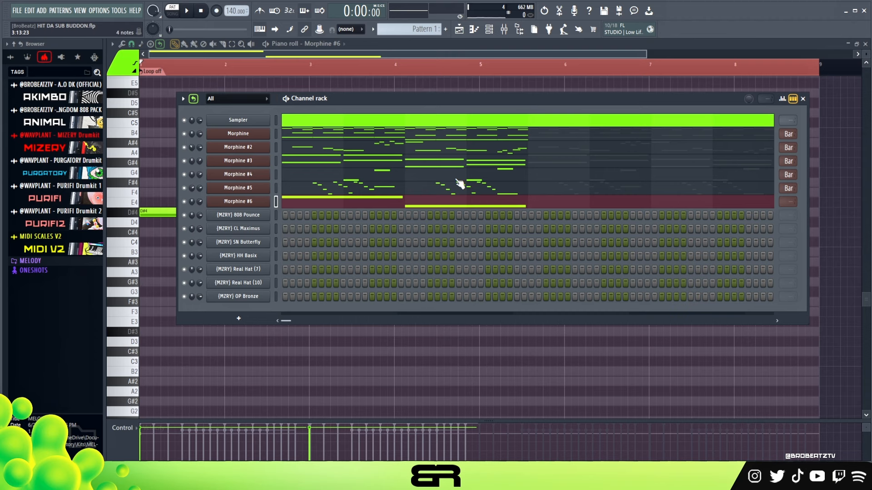
# Give Morphine #6 a four-bar loop as well and play the full melody.
pyautogui.scroll(-1, 789, 202)
pyautogui.scroll(-1, 789, 201)
pyautogui.press('space')
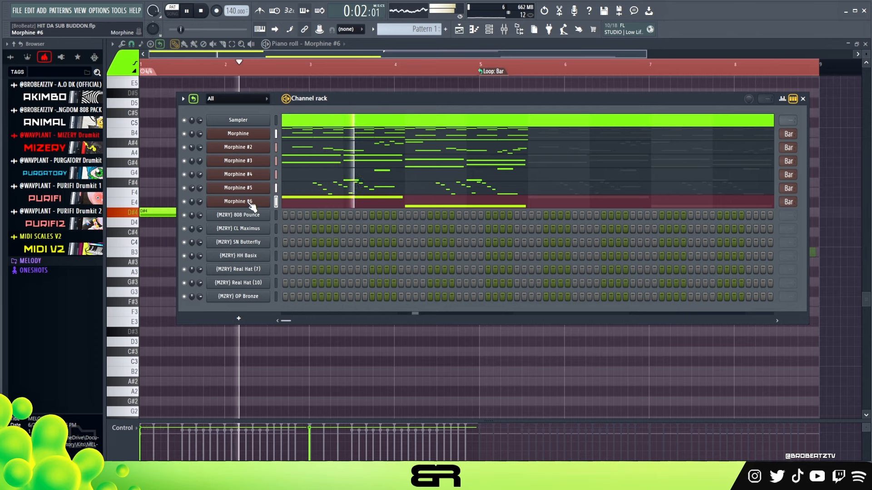
pyautogui.press('space')
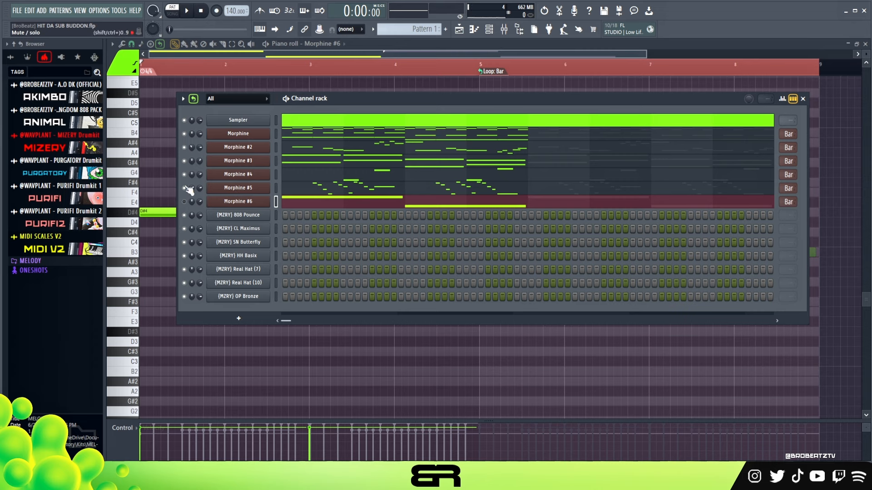
# Compare the melody with different layers muted, ending with Morphine #2, #3 and #6 muted.
pyautogui.press('space')
pyautogui.press('space')
pyautogui.press('space')
pyautogui.press('space')
pyautogui.press('space')
pyautogui.press('space')
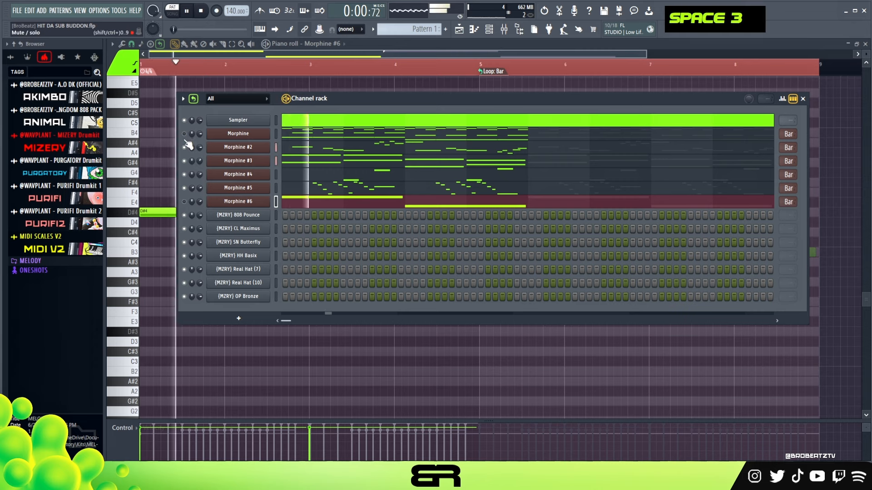
pyautogui.press('space')
pyautogui.press('space')
pyautogui.press('space')
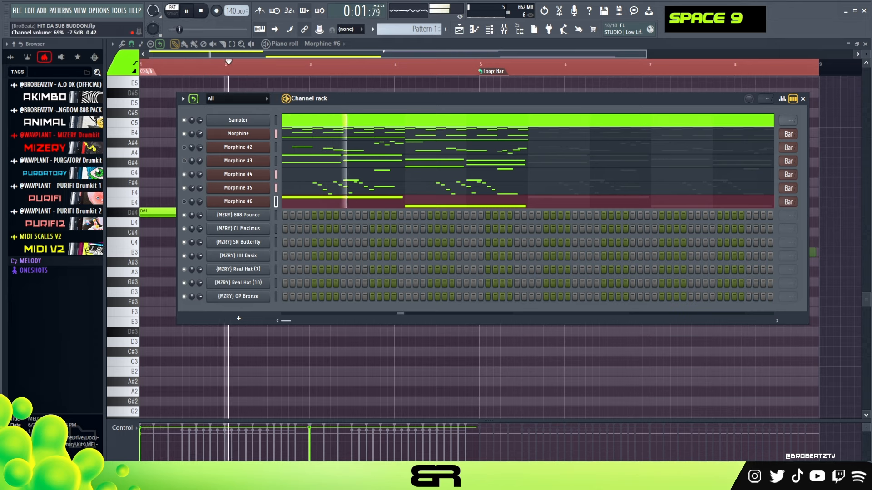
pyautogui.press('space')
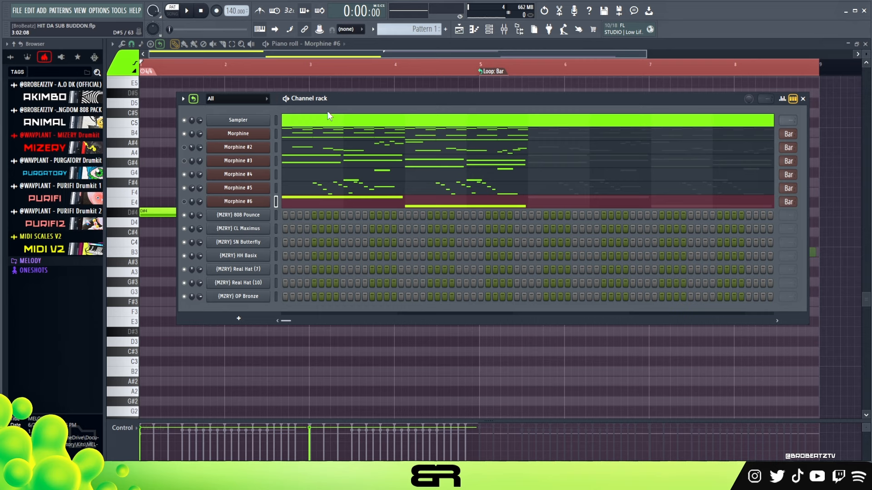
# Try scattered hat steps and long HH Basix piano roll notes on B3, A3, G#3, G3, D#3 and D3.
pyautogui.moveTo(337, 260)
pyautogui.mouseDown()
pyautogui.moveTo(485, 278)
pyautogui.moveTo(474, 271)
pyautogui.mouseUp()
pyautogui.rightClick(261, 255)
pyautogui.click(314, 255)
pyautogui.click(263, 253)
pyautogui.click(280, 272)
pyautogui.click(292, 282)
pyautogui.click(306, 292)
pyautogui.click(369, 332)
pyautogui.click(369, 341)
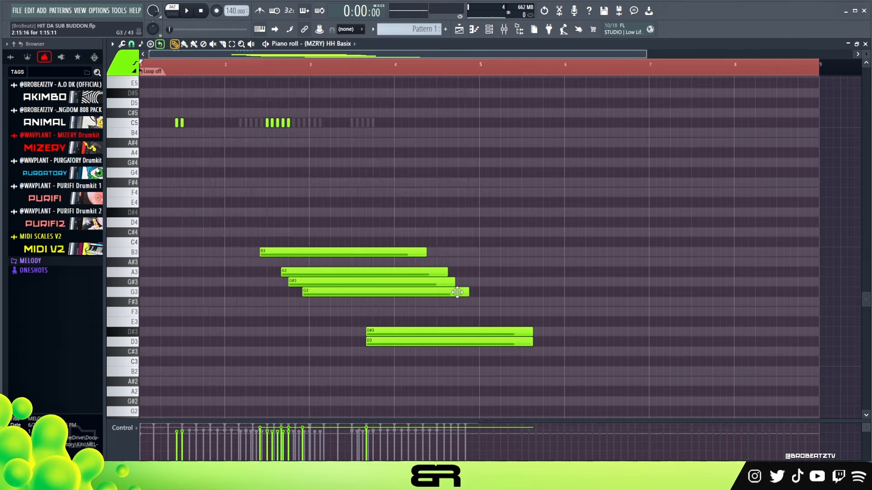
# Erase all the trial notes from HH Basix and clear the steps of Real Hat (7) and Real Hat (10).
pyautogui.rightClick(263, 136)
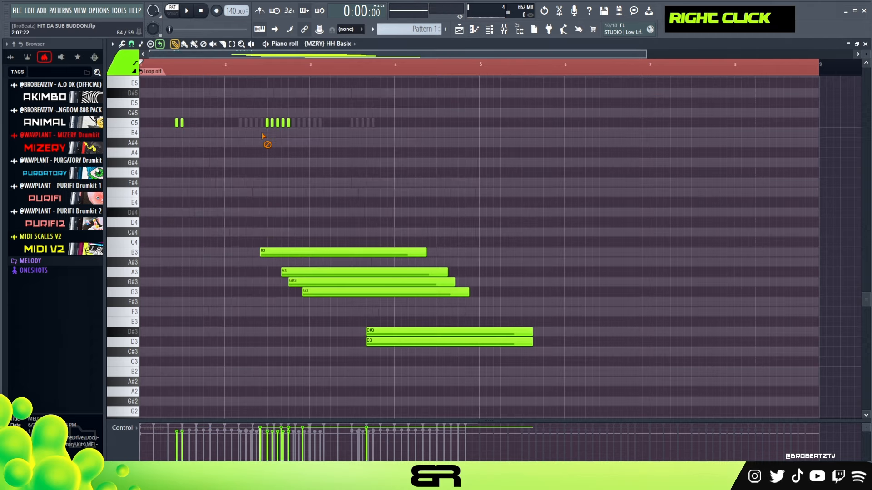
pyautogui.rightClick(176, 123)
pyautogui.rightClick(267, 123)
pyautogui.rightClick(182, 123)
pyautogui.rightClick(296, 252)
pyautogui.rightClick(339, 282)
pyautogui.rightClick(413, 331)
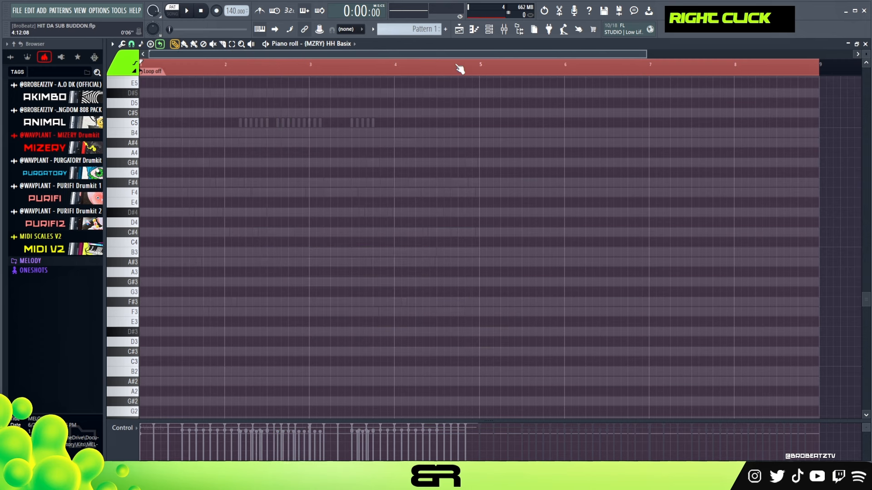
pyautogui.click(490, 30)
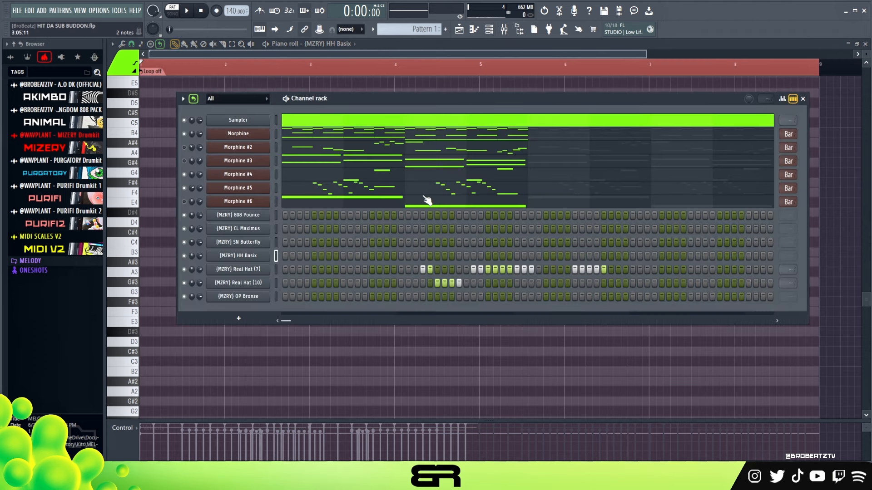
pyautogui.rightClick(604, 269)
pyautogui.rightClick(437, 283)
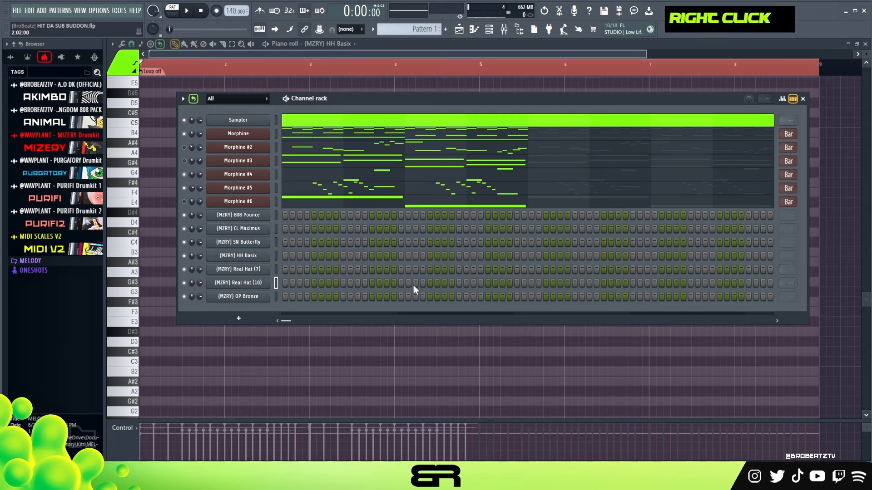
# Place CL Maximus and SN Butterfly hits together on steps 9 and 25.
pyautogui.click(343, 228)
pyautogui.click(342, 242)
pyautogui.click(458, 228)
pyautogui.click(459, 242)
# Program HH Basix on steps 1, 2, 3, 5, 7, 9, 11 and 13, with Real Hat (7) and (10) on step 13.
pyautogui.moveTo(285, 256); pyautogui.dragTo(300, 256)
pyautogui.click(314, 255)
pyautogui.click(328, 255)
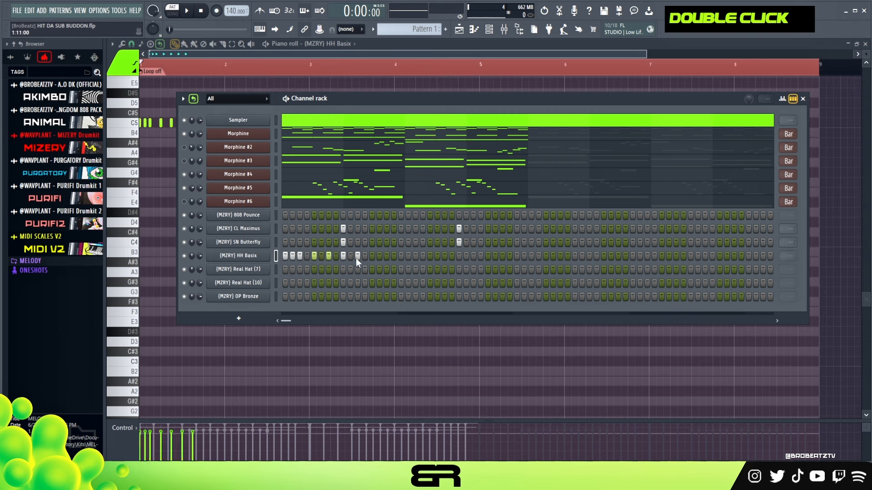
pyautogui.click(372, 256)
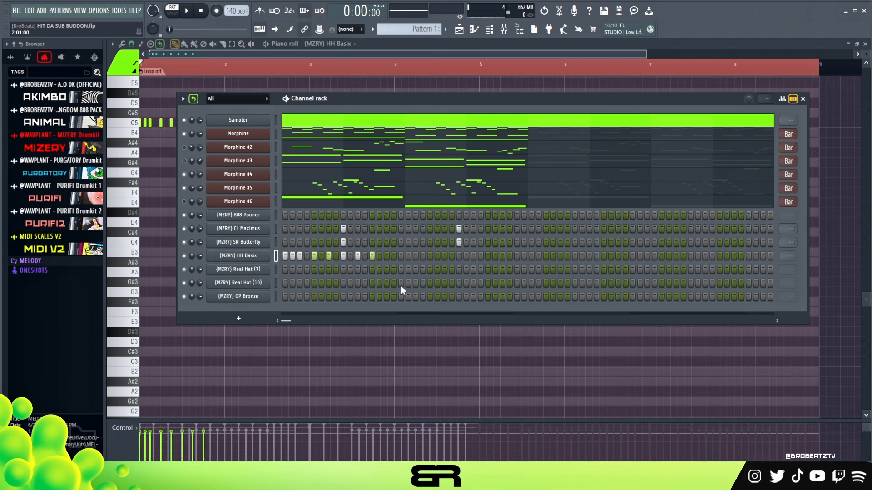
pyautogui.doubleClick(372, 283)
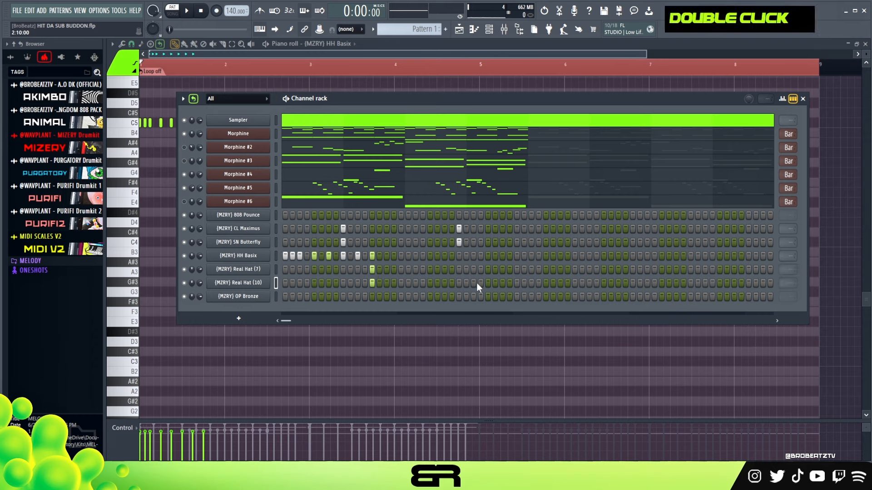
# Loop CL Maximus, SN Butterfly and HH Basix every two bars and add a loop to Real Hat (7).
pyautogui.scroll(-2, 788, 228)
pyautogui.scroll(-1, 788, 255)
pyautogui.scroll(-1, 789, 269)
pyautogui.rightClick(513, 257)
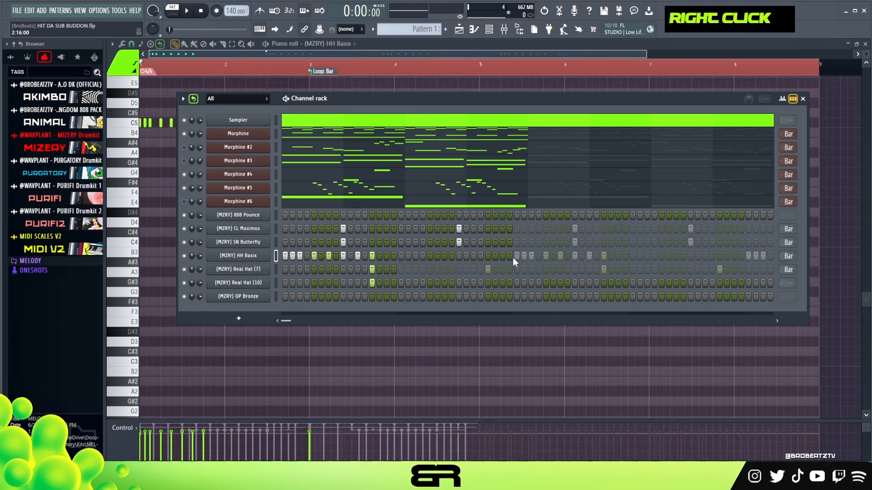
# Place another hit on step 45 for both Real Hat (7) and Real Hat (10).
pyautogui.rightClick(490, 271)
pyautogui.click(547, 271)
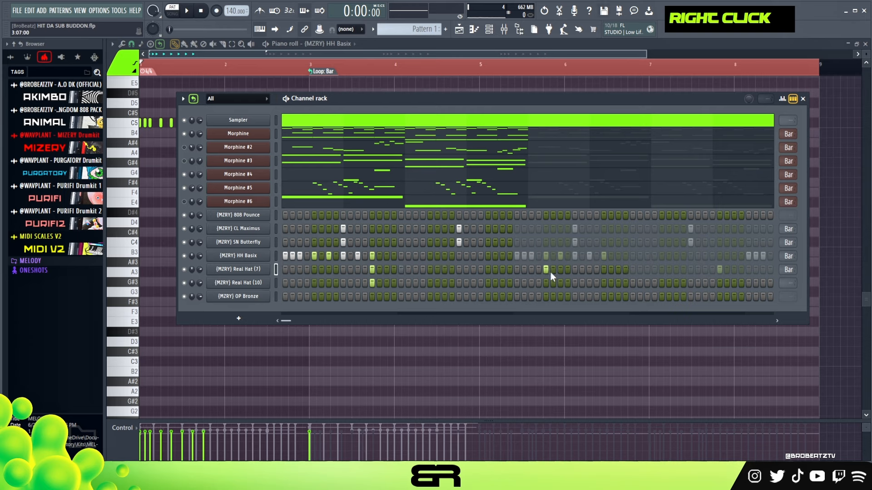
pyautogui.doubleClick(611, 283)
pyautogui.rightClick(611, 283)
# Adjust the loop point of Real Hat (7) so its pattern repeats after step 48.
pyautogui.scroll(-1, 787, 270)
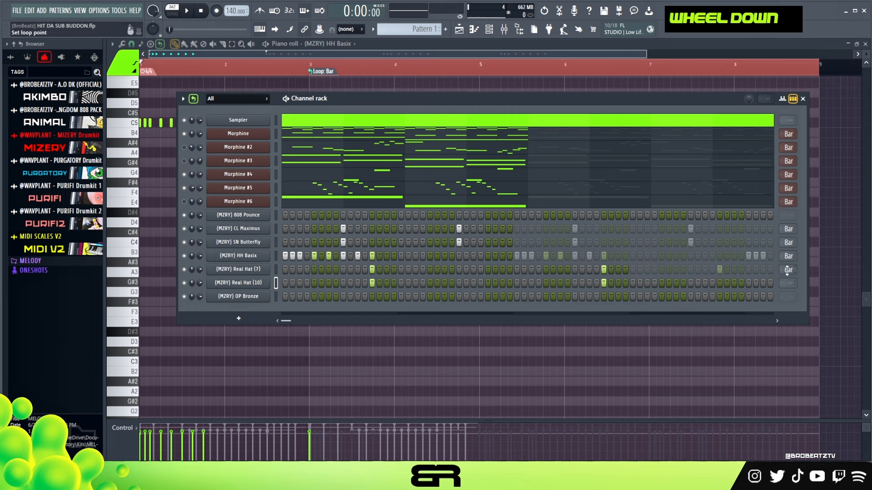
pyautogui.rightClick(717, 270)
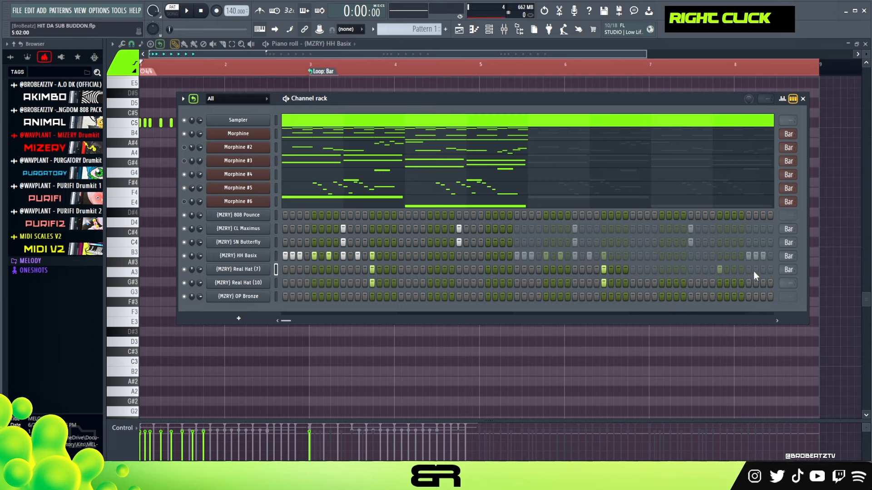
pyautogui.scroll(1, 781, 270)
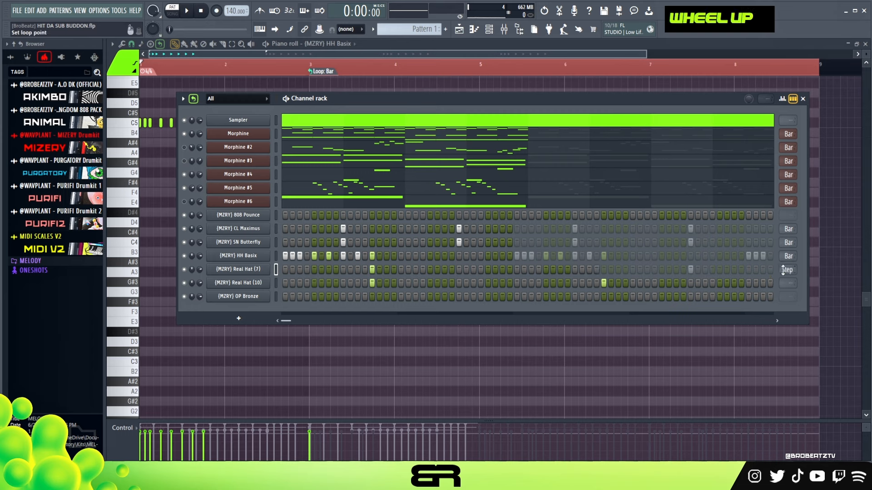
pyautogui.scroll(-1, 783, 270)
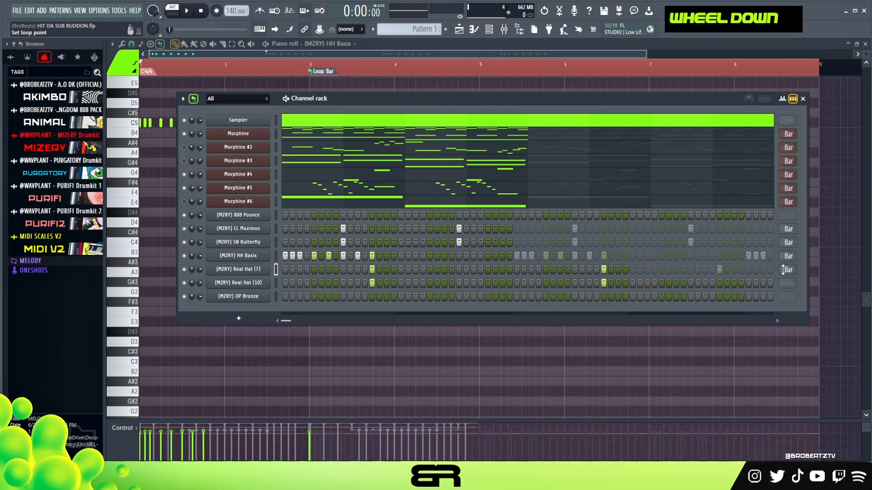
# Try an extra hit on step 61 for Real Hat (7) and Real Hat (10) against the playing pattern.
pyautogui.click(720, 283)
pyautogui.press('space')
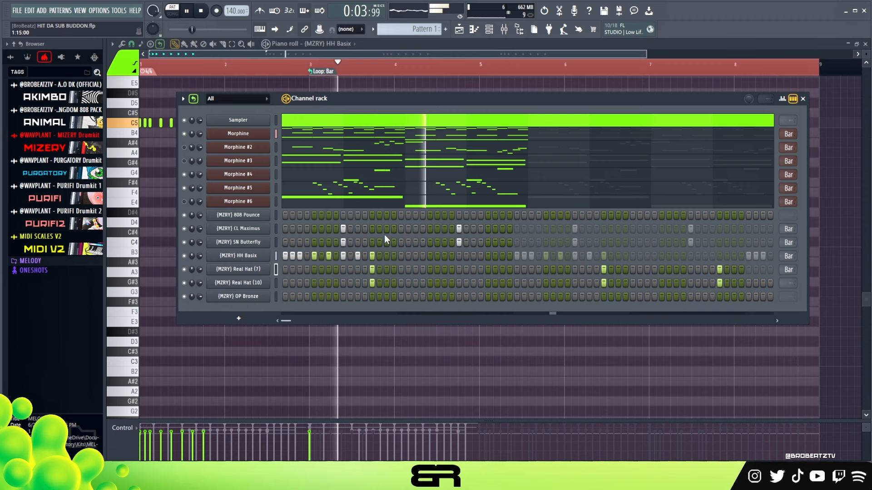
pyautogui.press('space')
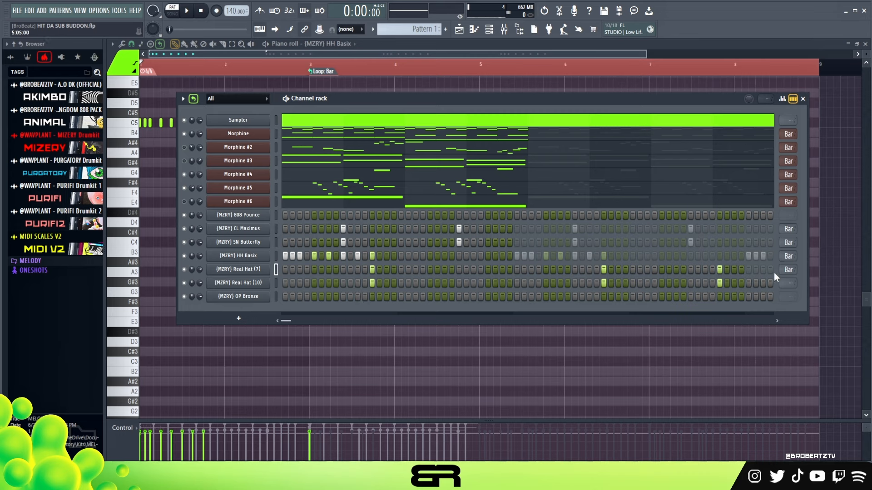
pyautogui.rightClick(719, 270)
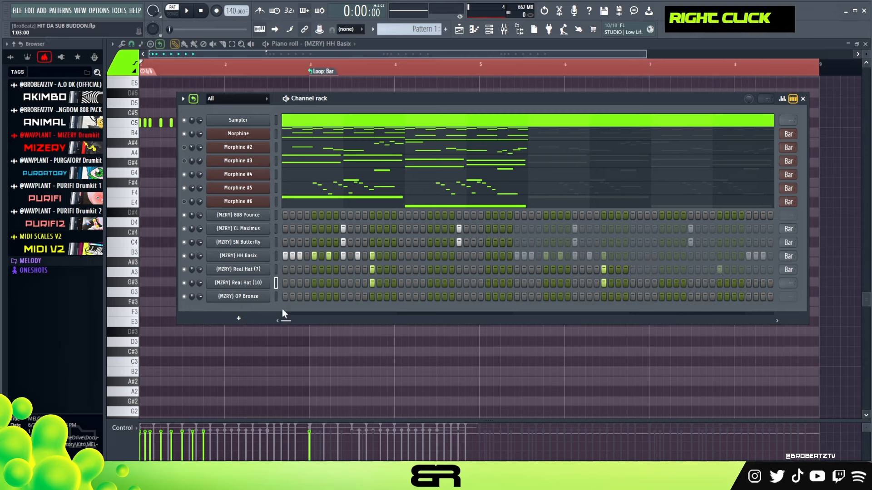
# Play the pattern to check the melody together with the clap, snare and hi-hats.
pyautogui.press('space')
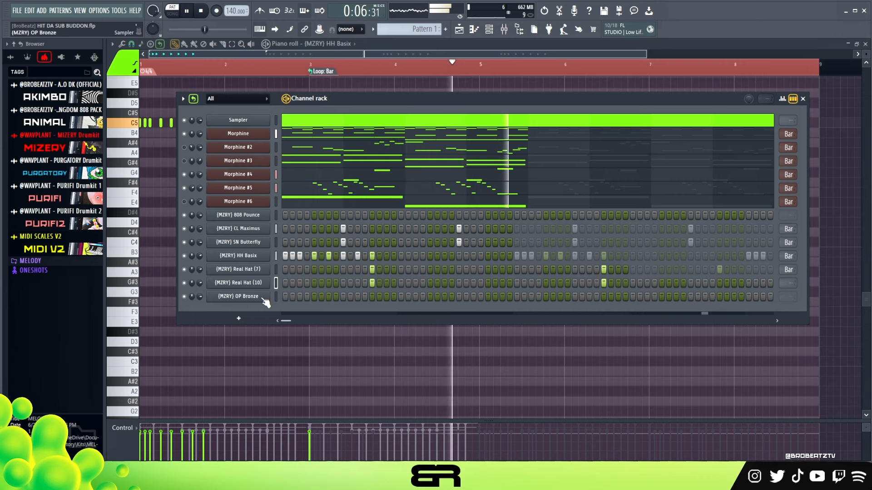
pyautogui.press('space')
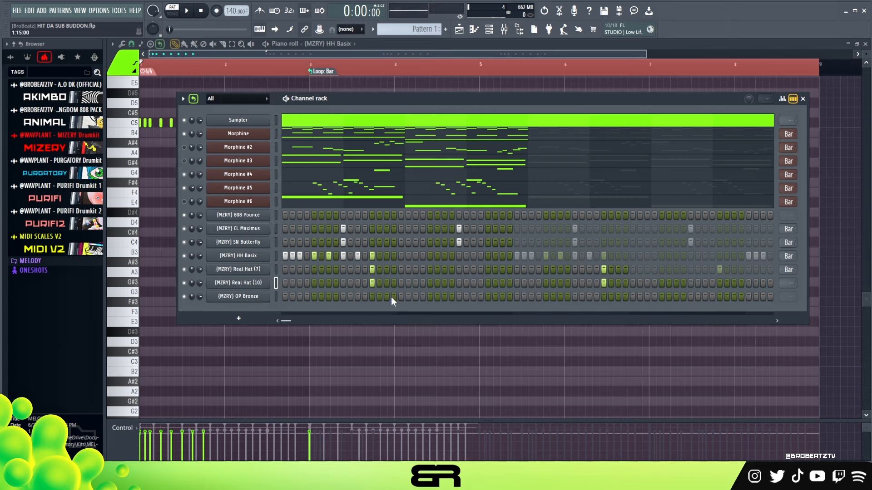
pyautogui.rightClick(407, 255)
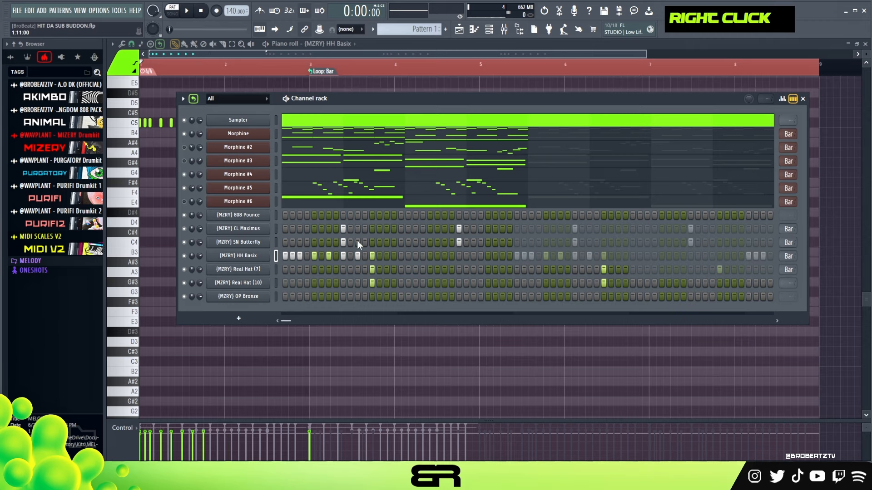
# Open the piano roll of OP Bronze and place a short C#5 note about five steps into bar 2.
pyautogui.rightClick(267, 297)
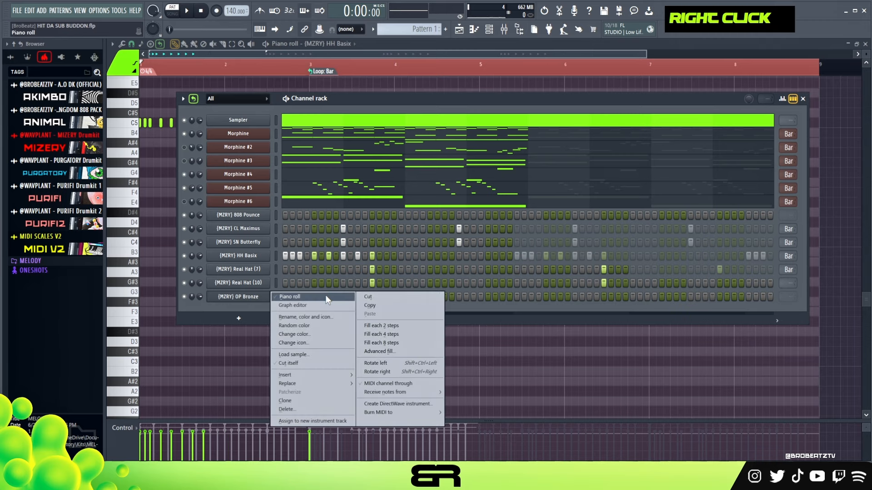
pyautogui.click(326, 298)
pyautogui.doubleClick(233, 71)
pyautogui.scroll(3, 220, 65)
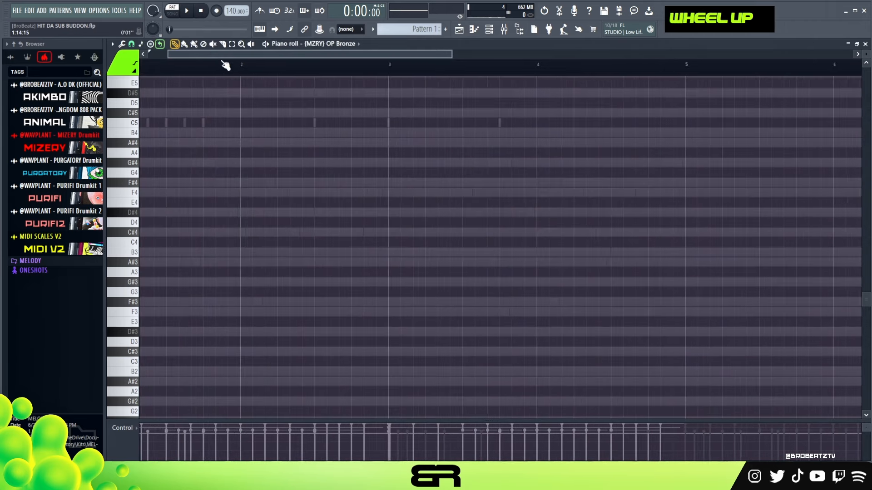
pyautogui.click(341, 182)
pyautogui.rightClick(340, 182)
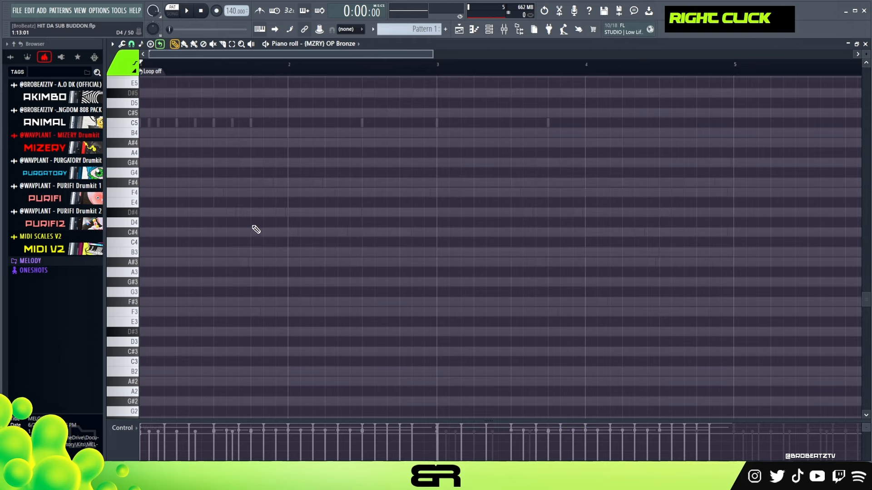
pyautogui.scroll(4, 340, 204)
pyautogui.moveTo(132, 152); pyautogui.dragTo(134, 273)
pyautogui.moveTo(339, 262); pyautogui.dragTo(326, 262)
pyautogui.keyDown('ctrl'); pyautogui.moveTo(431, 246); pyautogui.dragTo(429, 281); pyautogui.keyUp('ctrl')
pyautogui.hotkey('shift', 'd')
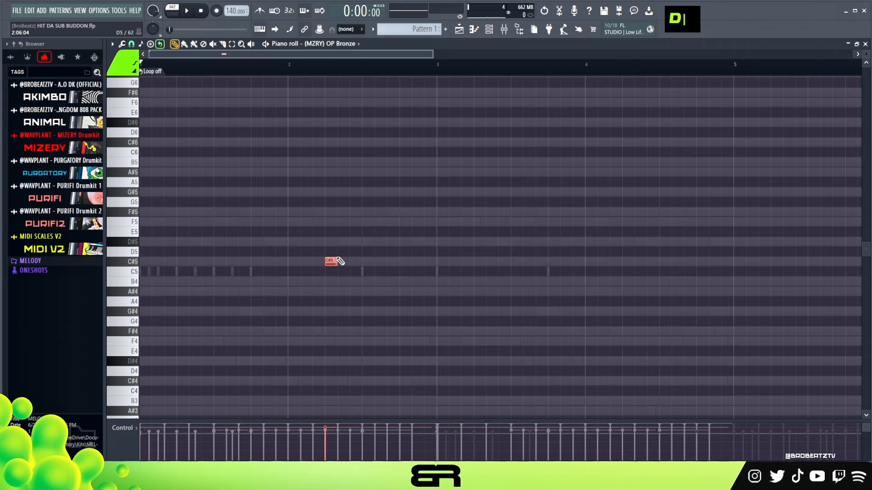
# Add three consecutive short notes directly after the C#5 note, shifted down to C#4, and audition them.
pyautogui.keyDown('shift'); pyautogui.moveTo(340, 261); pyautogui.dragTo(347, 262); pyautogui.keyUp('shift')
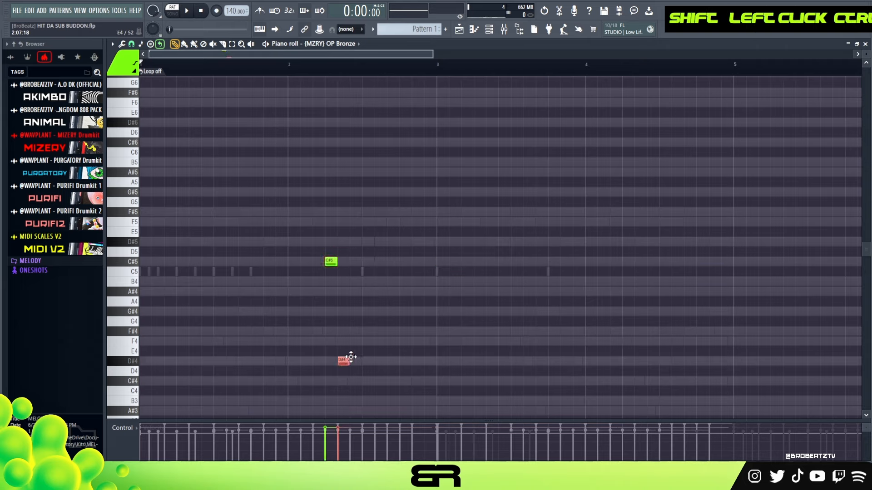
pyautogui.click(355, 361)
pyautogui.click(366, 361)
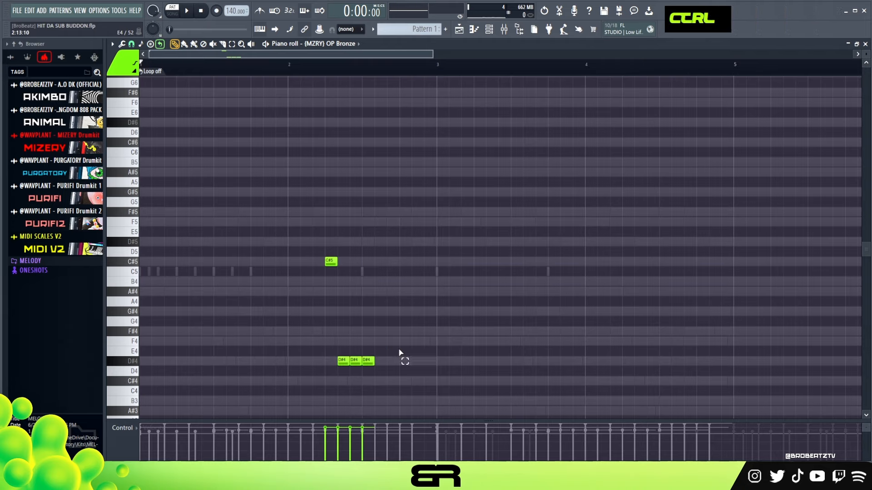
pyautogui.keyDown('ctrl'); pyautogui.moveTo(405, 350); pyautogui.dragTo(315, 368); pyautogui.keyUp('ctrl')
pyautogui.hotkey('shift', 'Down')
pyautogui.hotkey('shift', 'Down')
pyautogui.press('space')
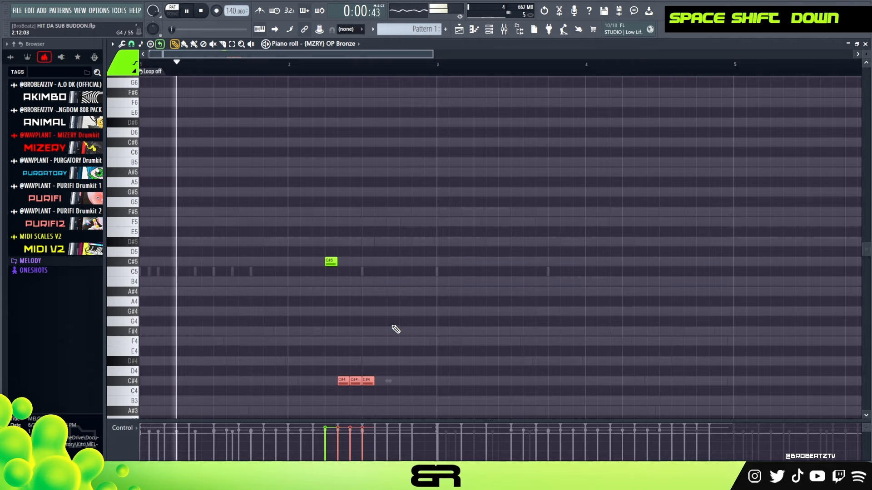
pyautogui.scroll(-1, 400, 318)
pyautogui.rightClick(405, 302)
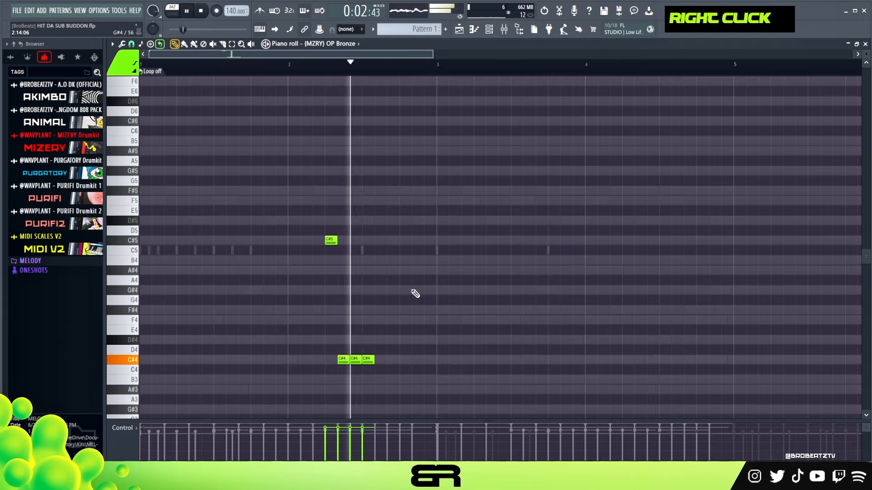
pyautogui.press('space')
# Delete the C#5 note and replace the last C#4 note with a longer one reaching the start of bar 3.
pyautogui.rightClick(330, 239)
pyautogui.keyDown('ctrl'); pyautogui.moveTo(313, 324); pyautogui.dragTo(373, 363); pyautogui.keyUp('ctrl')
pyautogui.rightClick(373, 360)
pyautogui.click(373, 362)
pyautogui.click(371, 363)
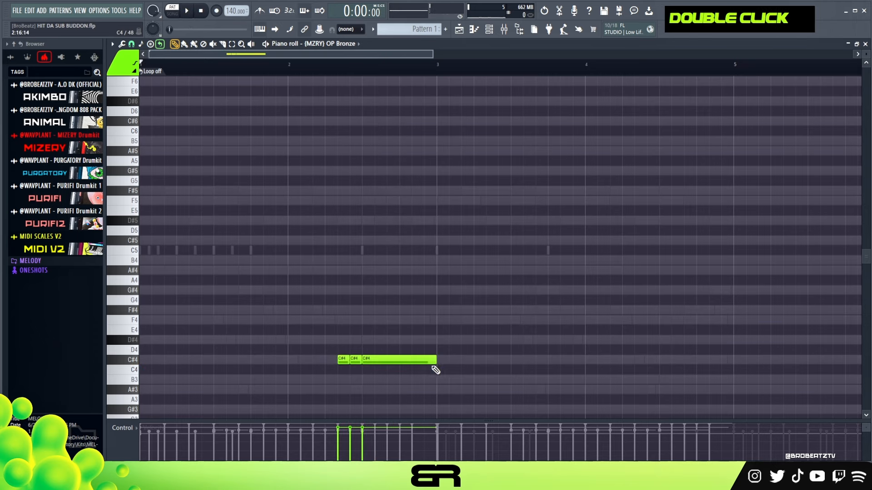
# Place a short C#5 slide note over the first two C#4 notes and audition it from early in bar 2.
pyautogui.scroll(-2, 391, 331)
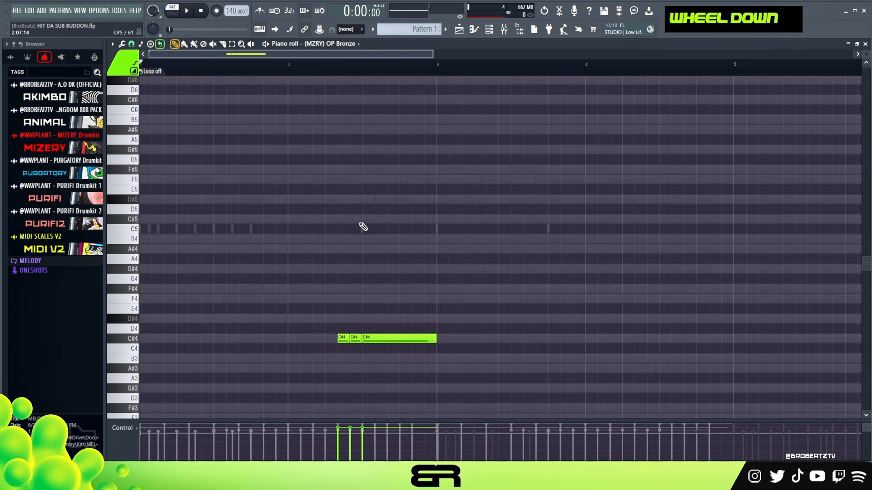
pyautogui.moveTo(352, 240); pyautogui.dragTo(340, 219)
pyautogui.moveTo(403, 221); pyautogui.dragTo(349, 221)
pyautogui.press('space')
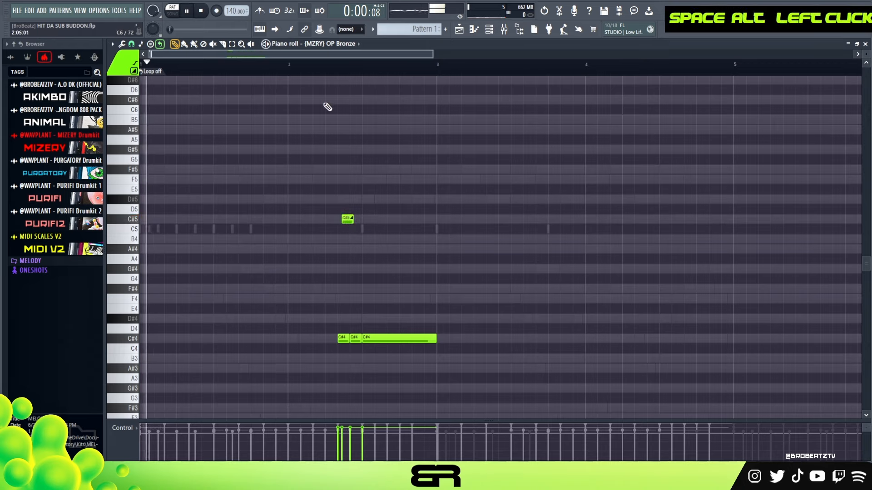
pyautogui.press('space')
pyautogui.press('space')
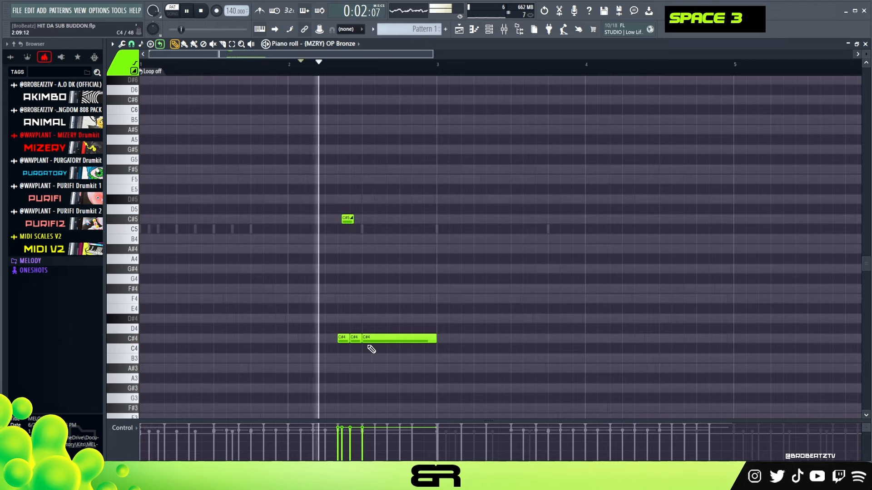
# Shorten the long C#4 note to end about two steps before bar 3 and lower the middle C#4 note's velocity.
pyautogui.moveTo(437, 339); pyautogui.dragTo(421, 346)
pyautogui.press('space')
pyautogui.press('space')
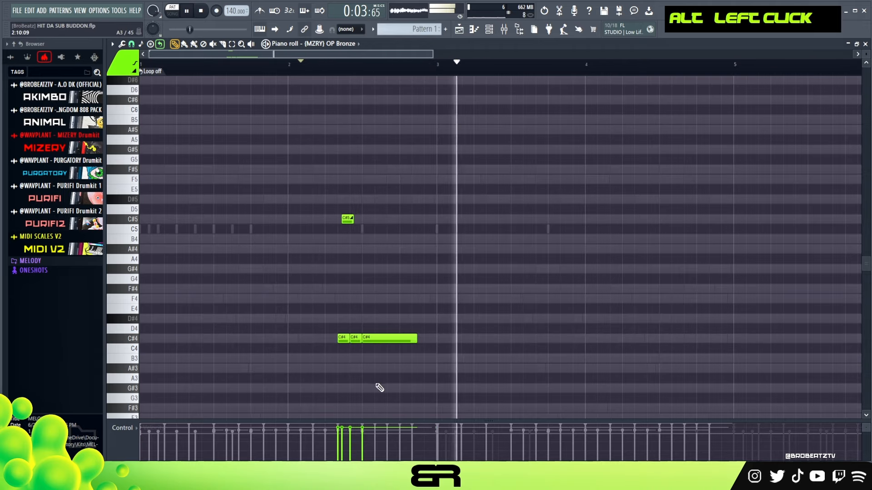
pyautogui.press('space')
pyautogui.press('space')
pyautogui.click(361, 439)
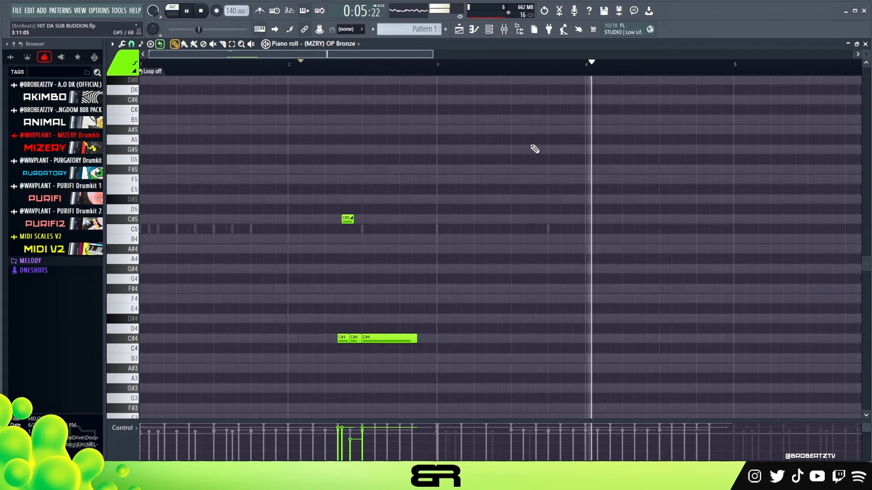
pyautogui.press('space')
# Copy all four OP Bronze notes into bar 4 and lower the velocity of the copies.
pyautogui.keyDown('ctrl'); pyautogui.moveTo(233, 160); pyautogui.dragTo(583, 400); pyautogui.keyUp('ctrl')
pyautogui.press('space')
pyautogui.keyDown('shift'); pyautogui.moveTo(391, 338); pyautogui.dragTo(675, 339); pyautogui.keyUp('shift')
pyautogui.keyDown('alt'); pyautogui.scroll(-7, 668, 300); pyautogui.keyUp('alt')
pyautogui.rightClick(661, 265)
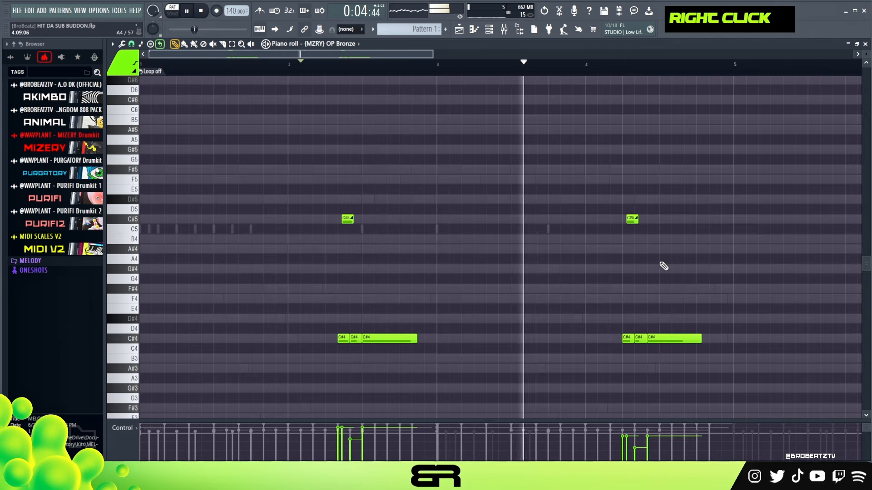
# Try the bar 4 copy without its middle C#4 note, undo the deletion and audition that section.
pyautogui.rightClick(640, 341)
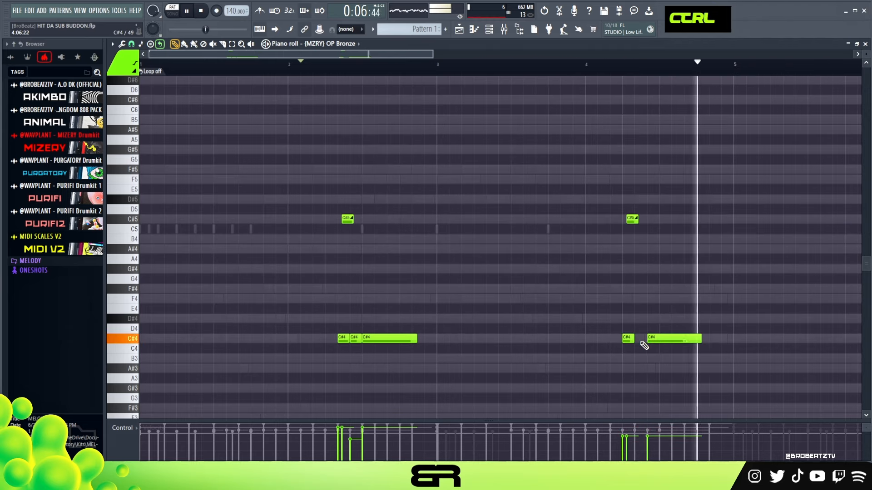
pyautogui.hotkey('ctrl', 'z')
pyautogui.press('space')
pyautogui.press('space')
pyautogui.click(566, 69)
pyautogui.rightClick(708, 298)
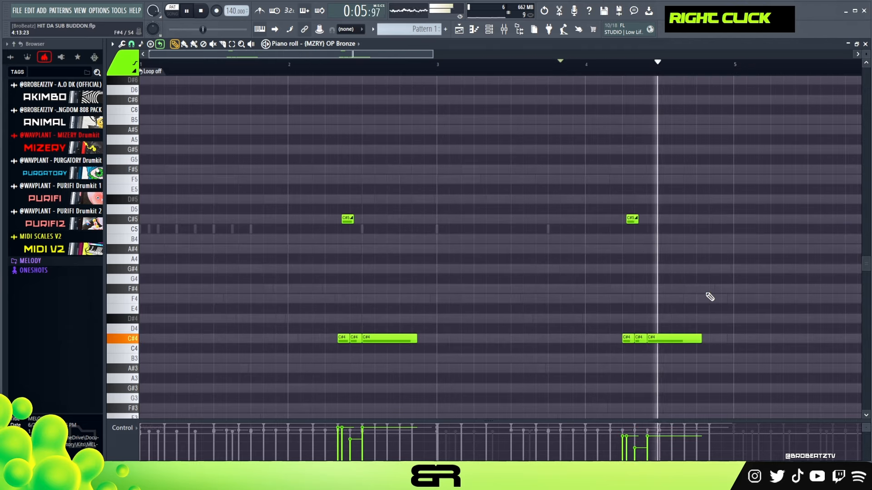
pyautogui.press('space')
# Return to the channel rack, loop OP Bronze every four bars and play the pattern.
pyautogui.press('F6')
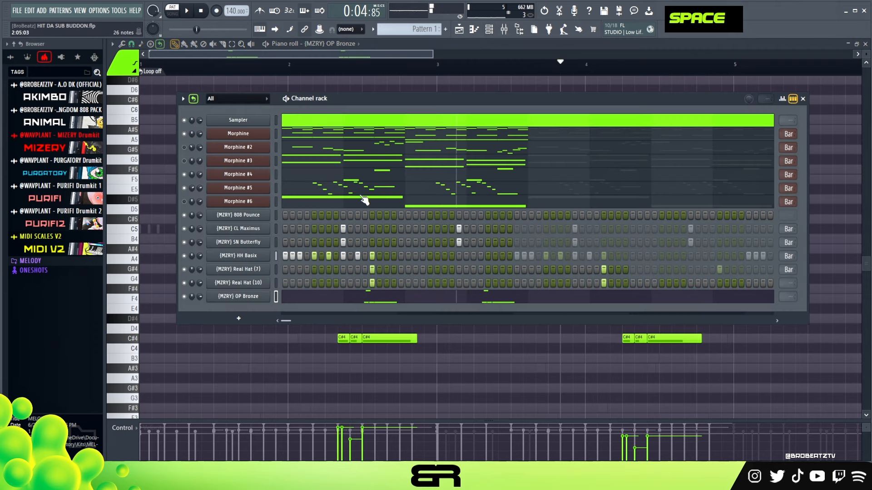
pyautogui.scroll(-1, 789, 296)
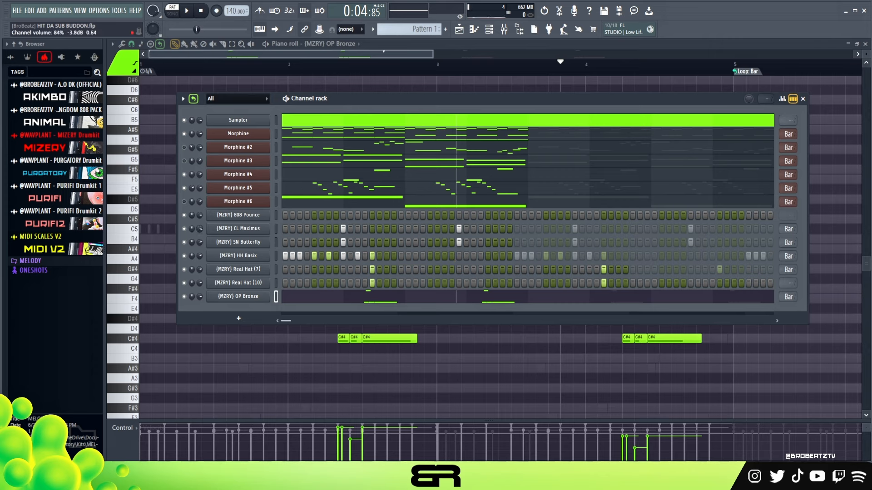
pyautogui.press('space')
pyautogui.press('space')
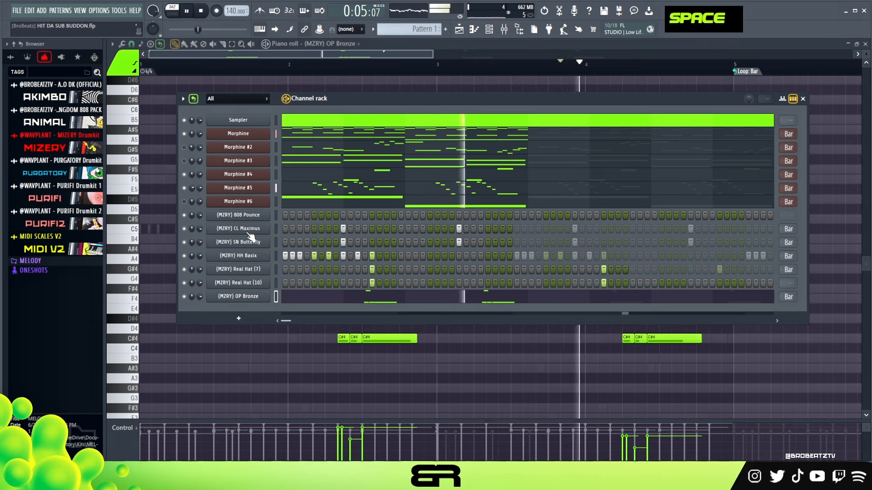
# Listen to the pattern from the start and lower the channel volume of Real Hat (7).
pyautogui.press('space')
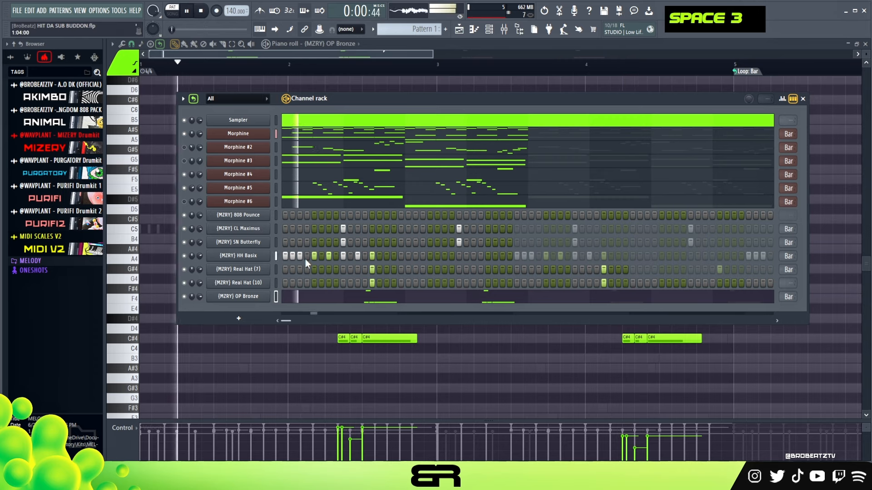
pyautogui.press('space')
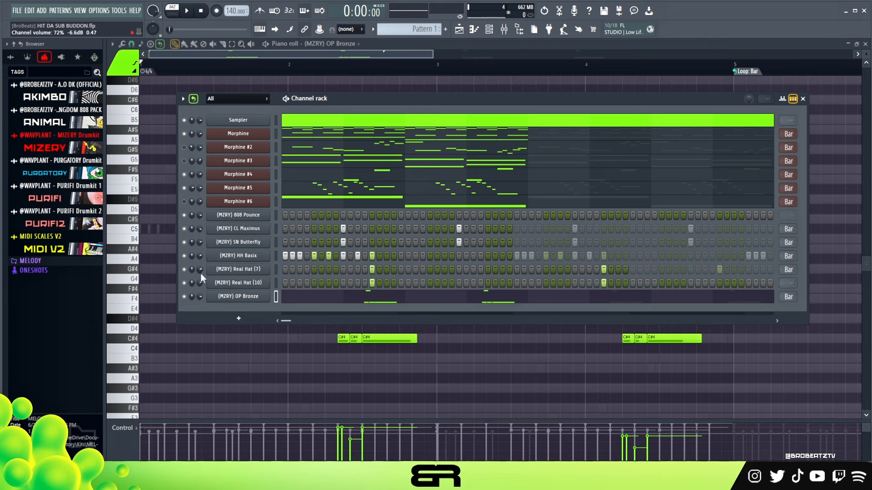
pyautogui.scroll(-1, 784, 285)
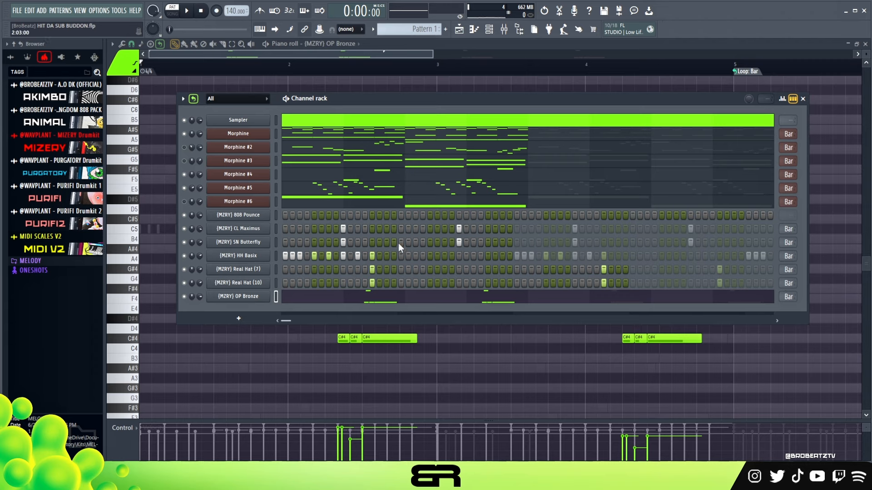
# Unmute the Morphine #2 channel.
pyautogui.rightClick(261, 214)
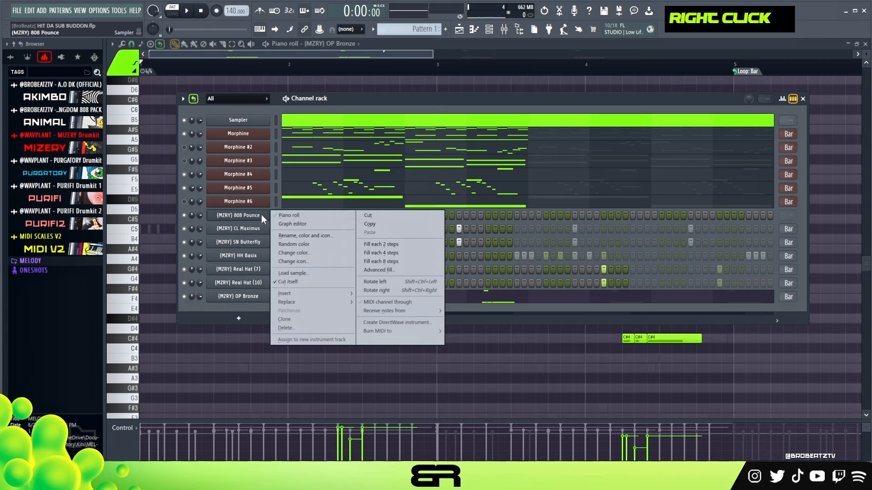
pyautogui.click(183, 148)
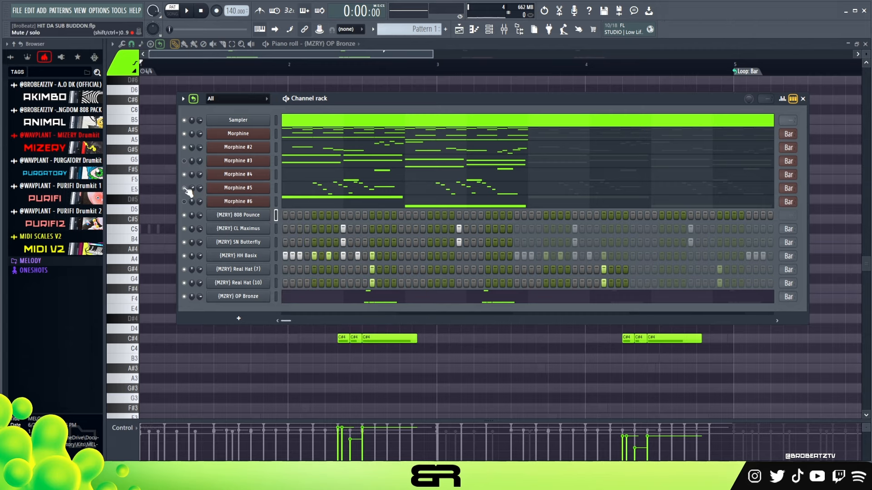
# Open 808 Pounce in the piano roll and place a D#5 note at the start of bar 1.
pyautogui.rightClick(262, 217)
pyautogui.click(312, 215)
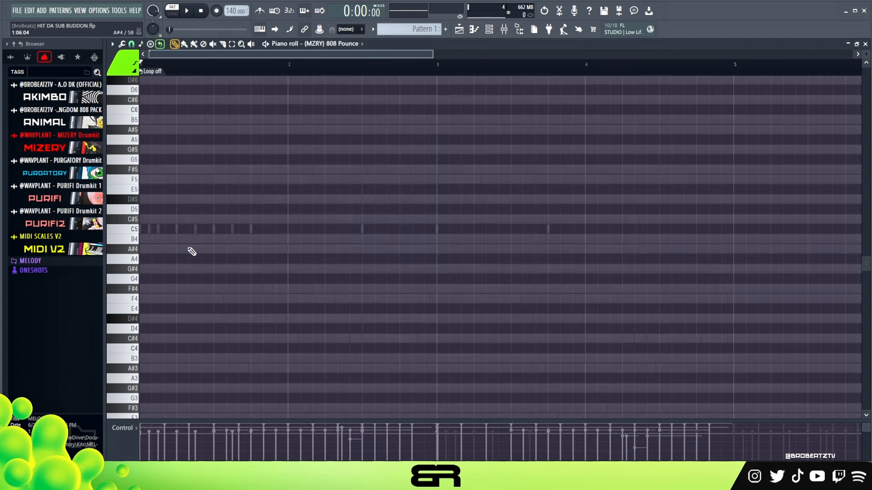
pyautogui.click(169, 199)
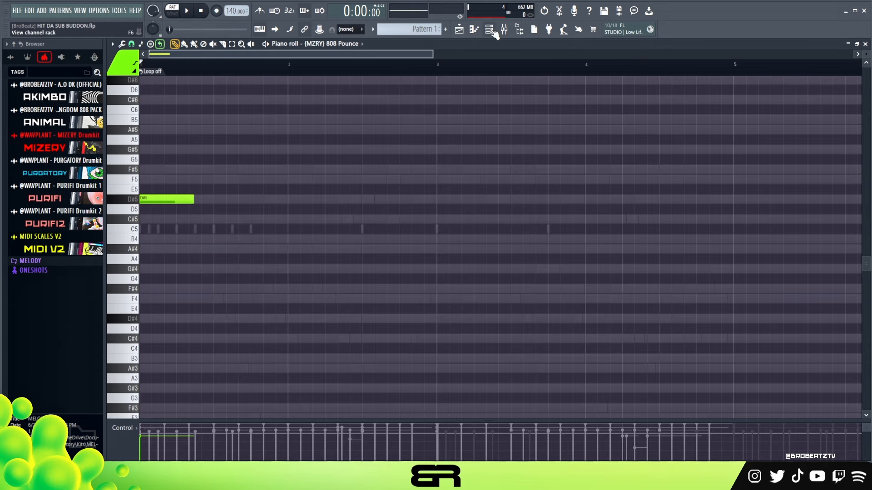
# Shorten the D#5 note to half a beat and raise its velocity to the maximum.
pyautogui.click(490, 30)
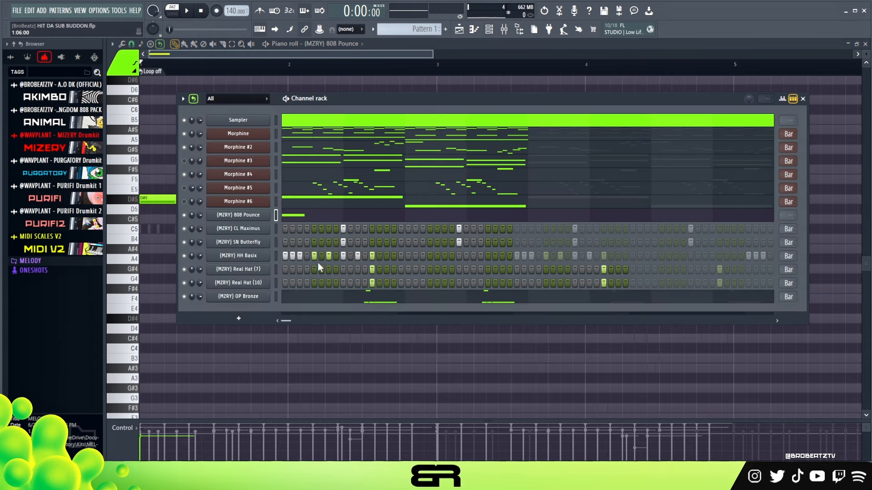
pyautogui.moveTo(179, 176); pyautogui.dragTo(167, 216)
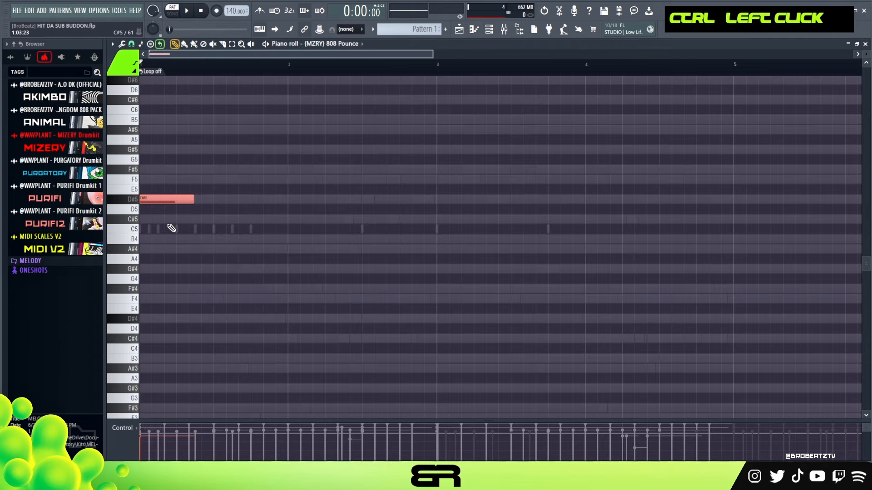
pyautogui.click(131, 44)
pyautogui.click(140, 164)
pyautogui.rightClick(295, 199)
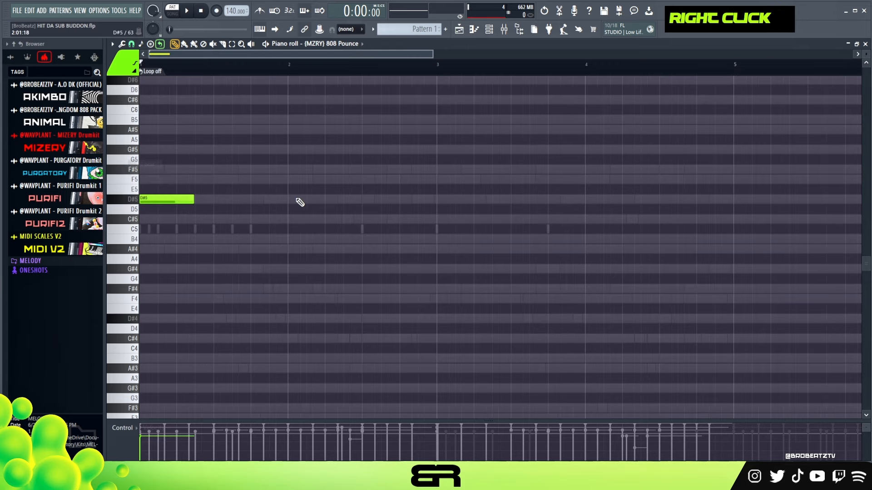
pyautogui.hotkey('shift', 'd')
pyautogui.rightClick(206, 209)
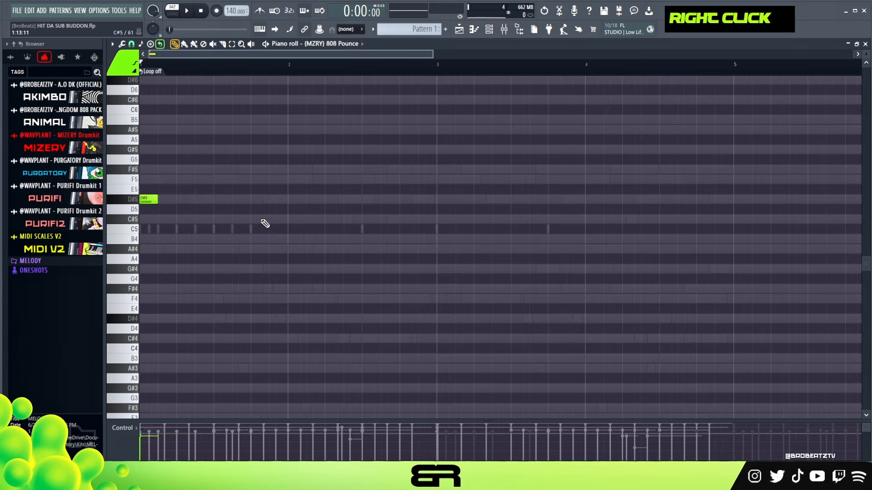
pyautogui.moveTo(168, 187); pyautogui.dragTo(149, 213)
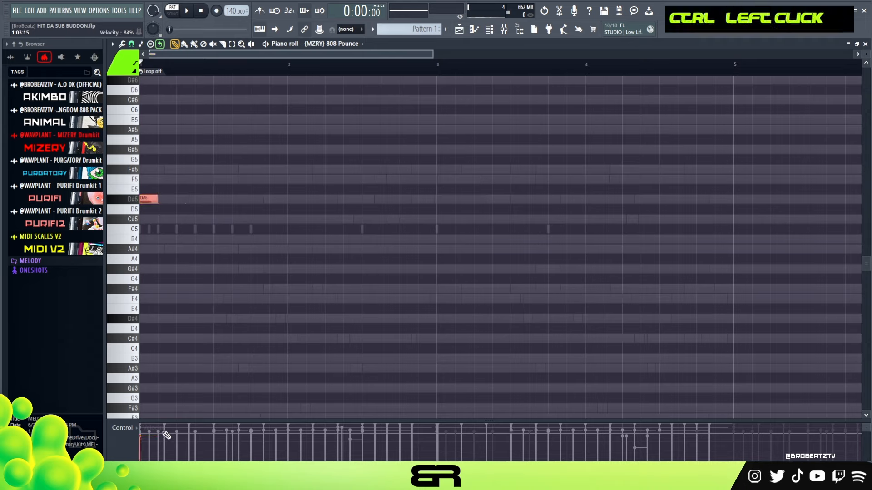
pyautogui.rightClick(176, 269)
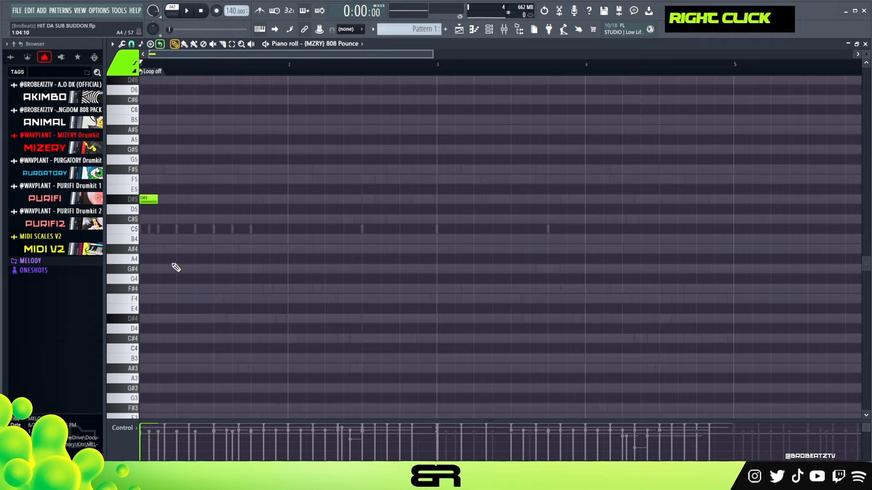
# Repeat the short D#5 note twice more along bar 1 and audition the 808 rhythm.
pyautogui.moveTo(167, 195); pyautogui.dragTo(262, 197)
pyautogui.rightClick(302, 194)
pyautogui.press('space')
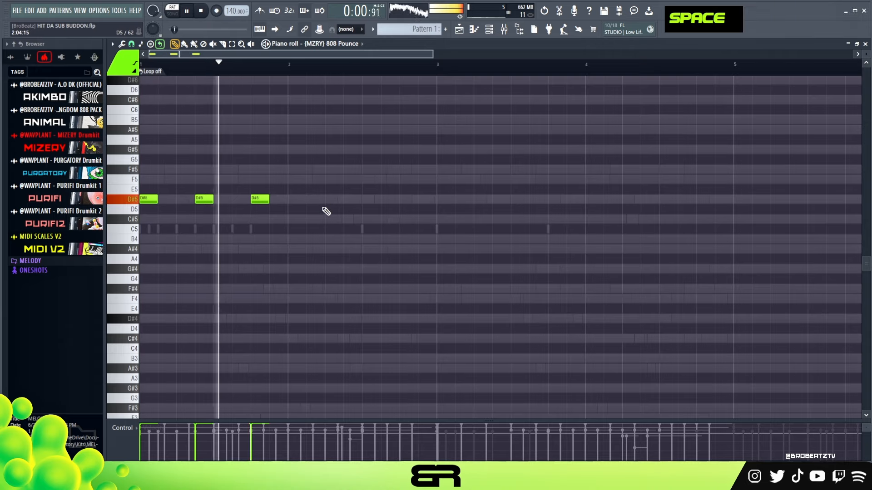
pyautogui.press('space')
# Copy the last D#5 note into bar 2, lower the copy one octave to D#4 and play the pattern.
pyautogui.keyDown('ctrl'); pyautogui.click(261, 202); pyautogui.keyUp('ctrl')
pyautogui.moveTo(261, 202); pyautogui.dragTo(335, 202)
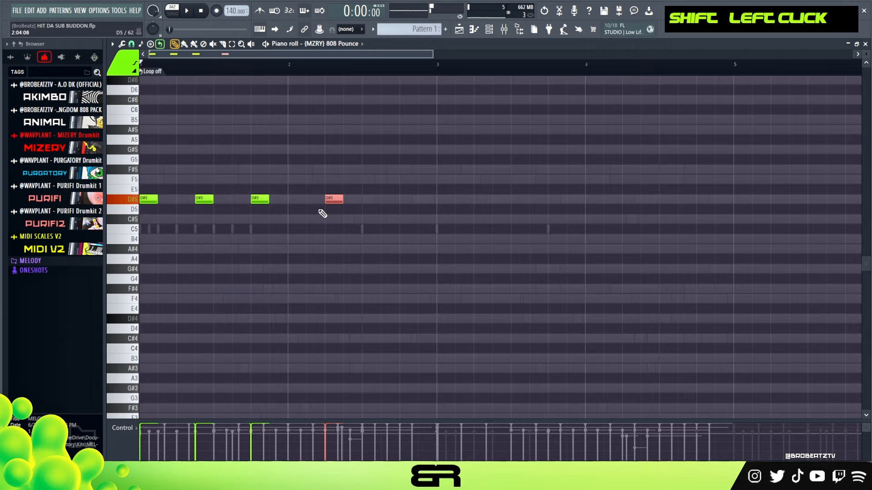
pyautogui.hotkey('ctrl', 'Down')
pyautogui.press('space')
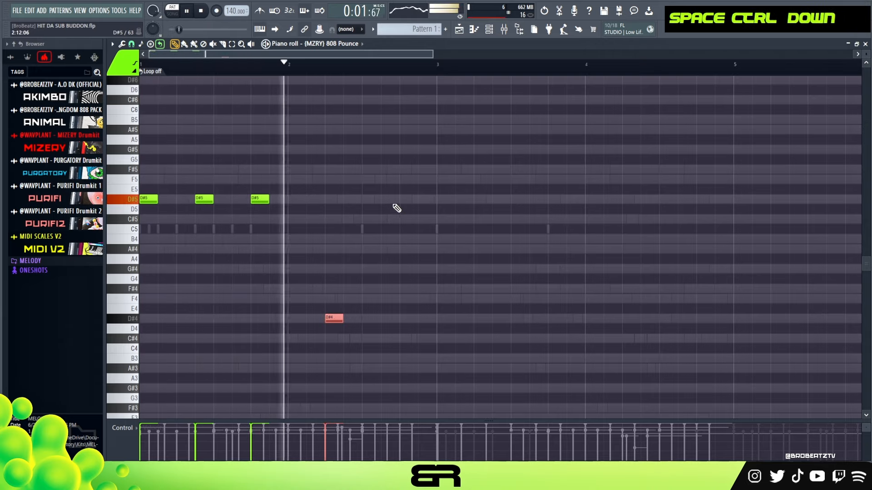
# Copy all four 808 notes into bars 3 and 4 starting at B4, and raise the bar 4 copy one octave.
pyautogui.hotkey('ctrl', 'a')
pyautogui.keyDown('shift'); pyautogui.moveTo(148, 200); pyautogui.dragTo(440, 239); pyautogui.keyUp('shift')
pyautogui.press('space')
pyautogui.keyDown('ctrl'); pyautogui.click(631, 359); pyautogui.keyUp('ctrl')
pyautogui.hotkey('ctrl', 'Up')
# Delete the bar 4 B4 note and play the pattern from the start.
pyautogui.click(641, 302)
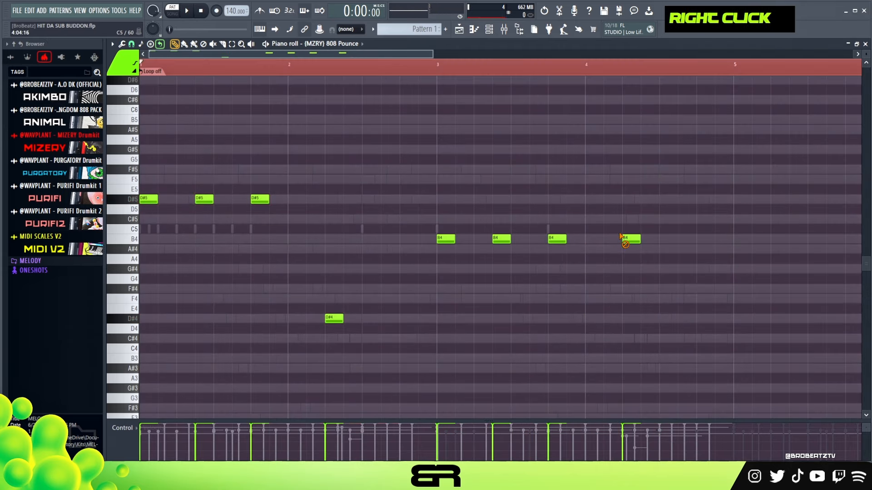
pyautogui.press('space')
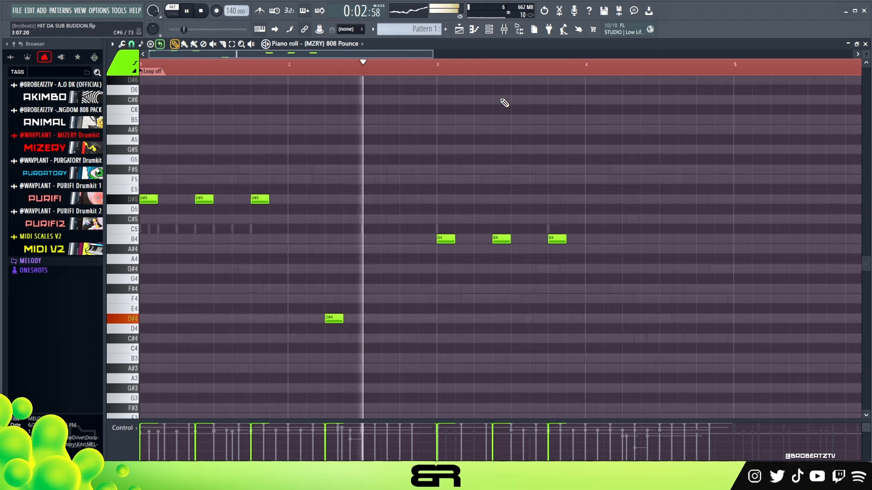
pyautogui.press('space')
pyautogui.press('space')
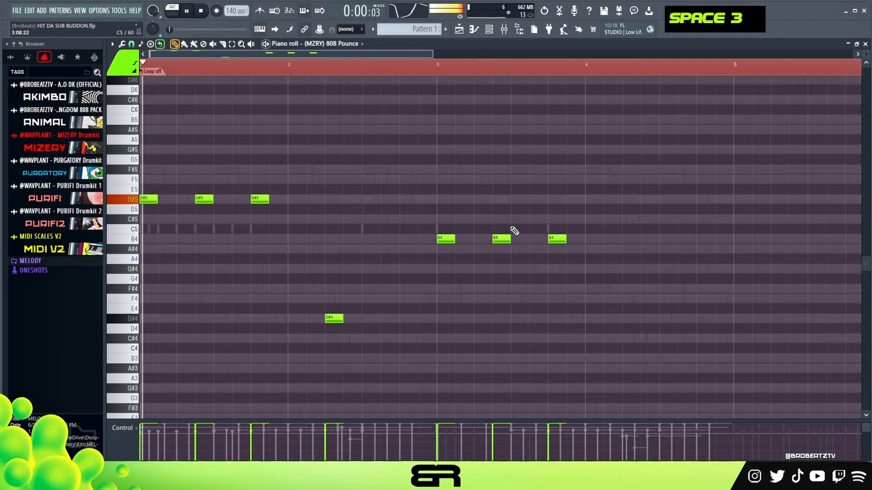
# Add two consecutive notes before the last B4 hit of bar 3, keeping the first at B4 and raising the second to B5.
pyautogui.click(518, 238)
pyautogui.click(539, 239)
pyautogui.keyDown('ctrl'); pyautogui.click(540, 239); pyautogui.keyUp('ctrl')
pyautogui.hotkey('ctrl', 'Up')
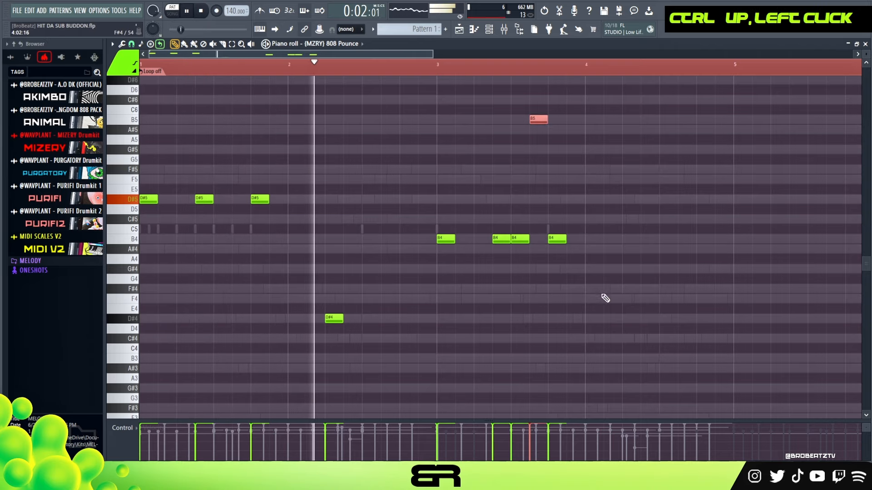
pyautogui.rightClick(602, 296)
# Add B4 notes at the end of bar 3 and in bar 4, plus a C#5 note late in bar 4.
pyautogui.click(576, 238)
pyautogui.rightClick(610, 251)
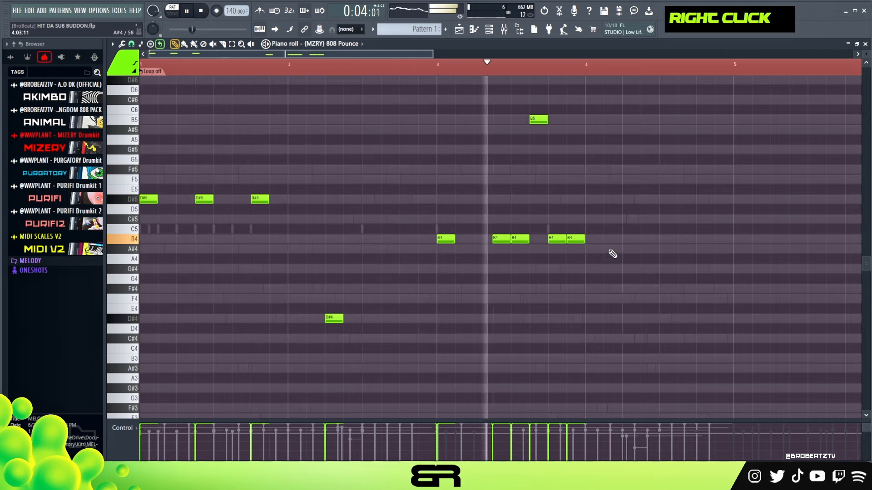
pyautogui.click(629, 238)
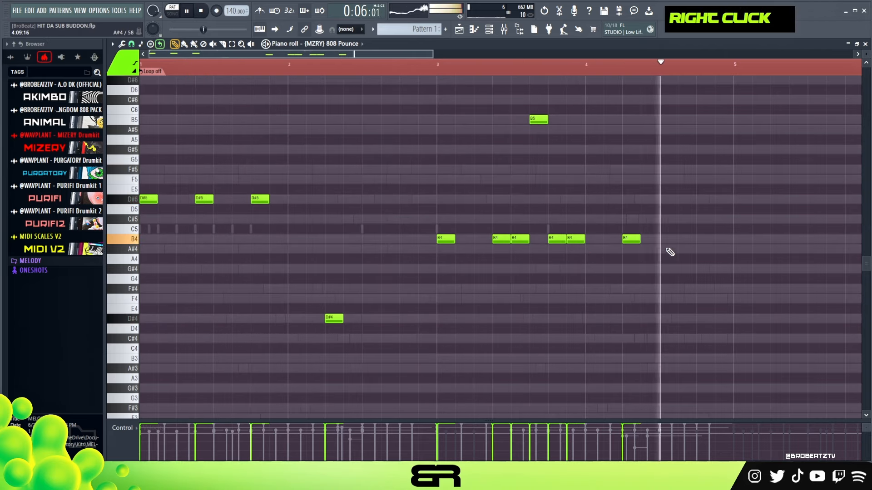
pyautogui.press('space')
pyautogui.click(683, 219)
pyautogui.press('space')
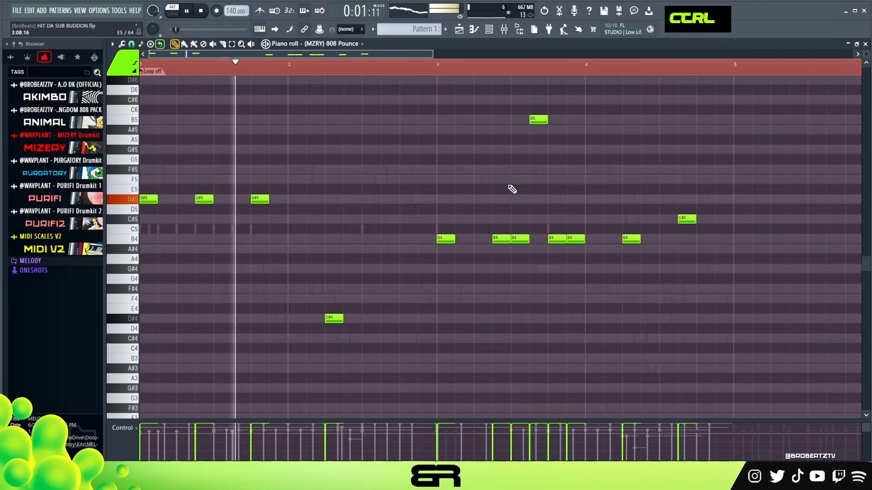
# Try a lower velocity on all 808 notes, raise it back to the maximum and replay the pattern.
pyautogui.keyDown('alt'); pyautogui.scroll(-8, 507, 195); pyautogui.keyUp('alt')
pyautogui.keyDown('alt'); pyautogui.scroll(2, 506, 193); pyautogui.keyUp('alt')
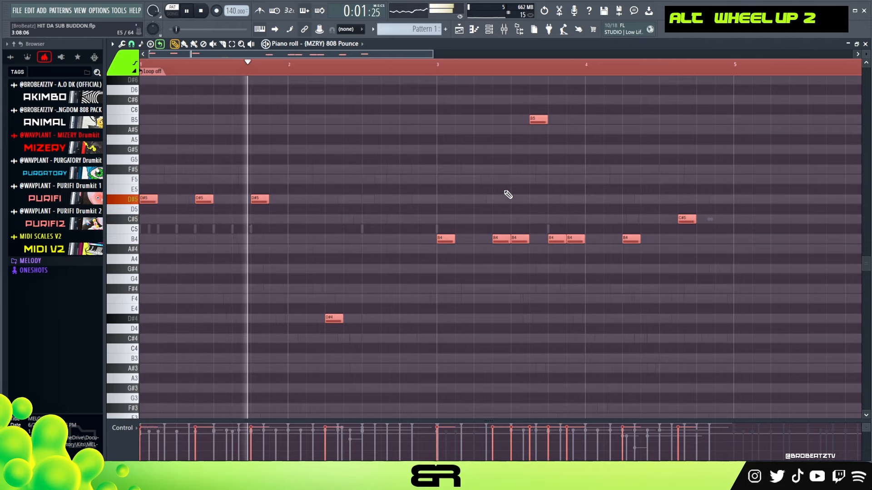
pyautogui.press('space')
pyautogui.press('space')
pyautogui.keyDown('alt'); pyautogui.scroll(8, 495, 206); pyautogui.keyUp('alt')
pyautogui.rightClick(454, 185)
pyautogui.press('space')
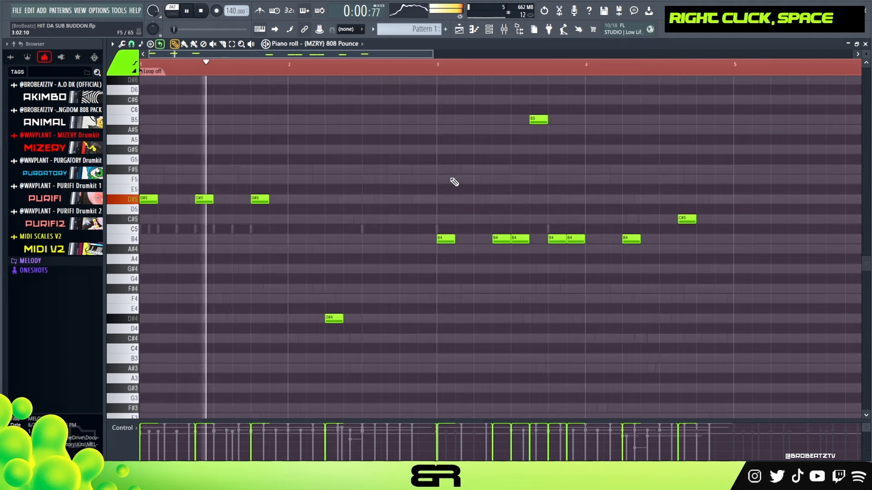
# Return to the channel rack and listen to the full pattern with the 808 included.
pyautogui.press('space')
pyautogui.click(489, 30)
pyautogui.press('space')
pyautogui.press('space')
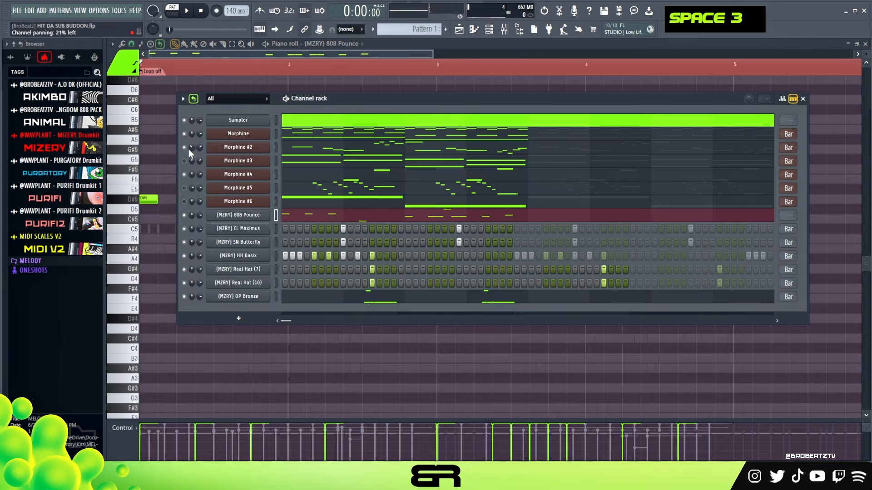
pyautogui.press('space')
pyautogui.press('space')
pyautogui.press('space')
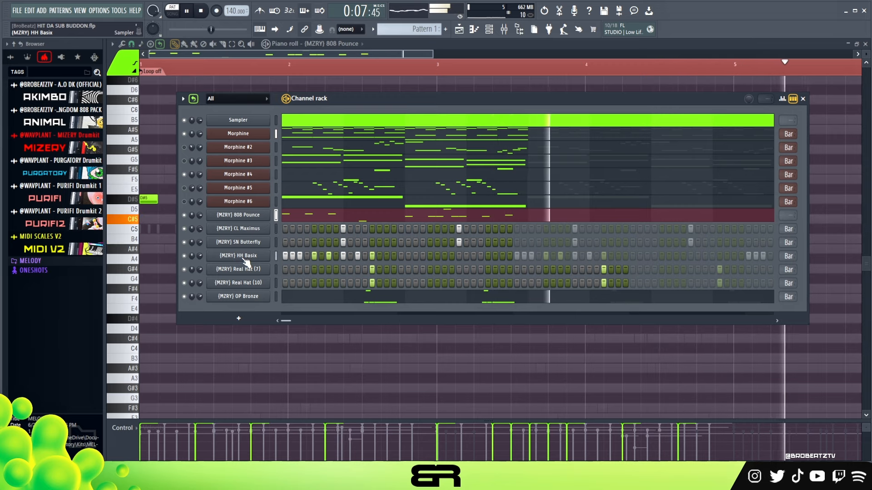
pyautogui.press('space')
# Loop 808 Pounce every four bars and play the pattern past bar 5.
pyautogui.rightClick(520, 79)
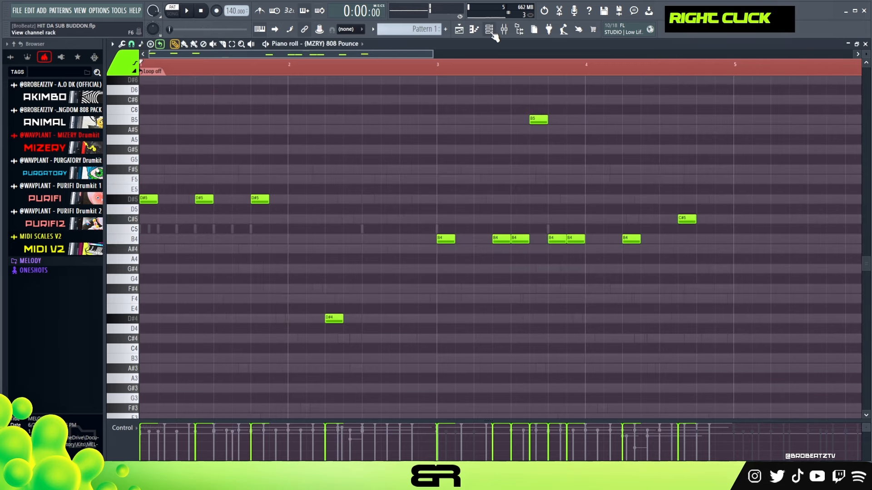
pyautogui.click(492, 32)
pyautogui.scroll(-1, 786, 223)
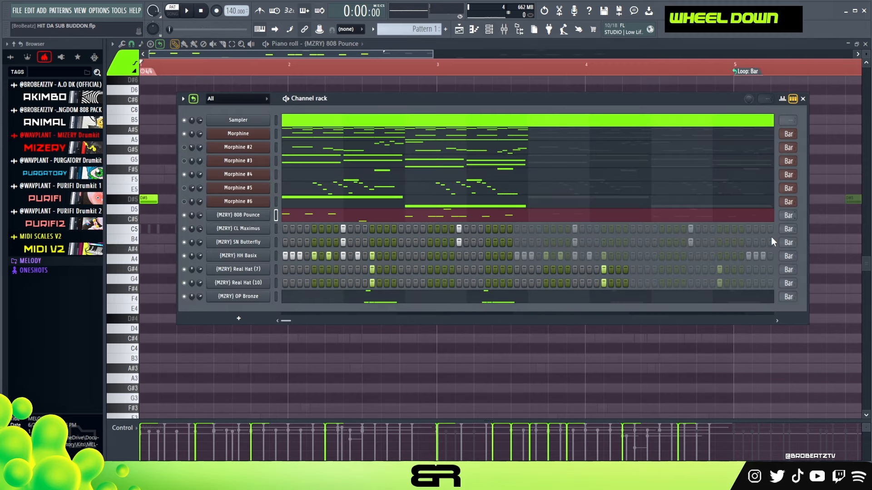
pyautogui.rightClick(350, 218)
pyautogui.press('space')
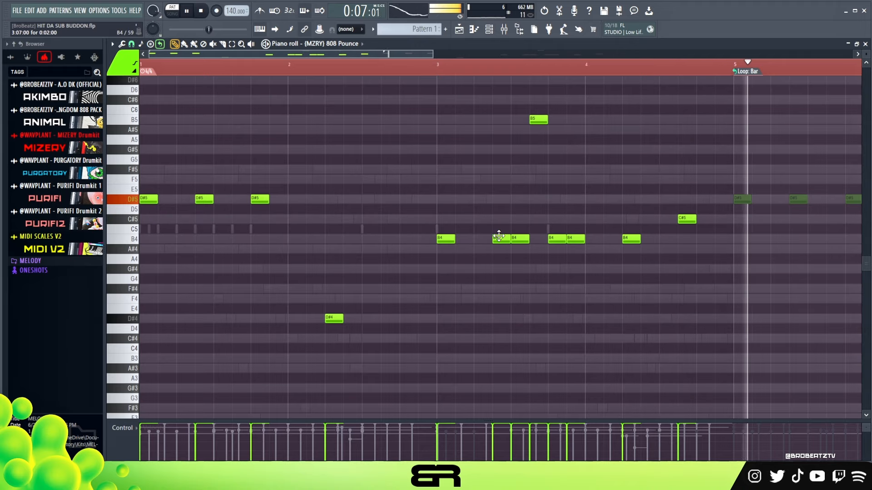
# Return to the channel rack, reposition it slightly and listen to the pattern from the start.
pyautogui.click(488, 31)
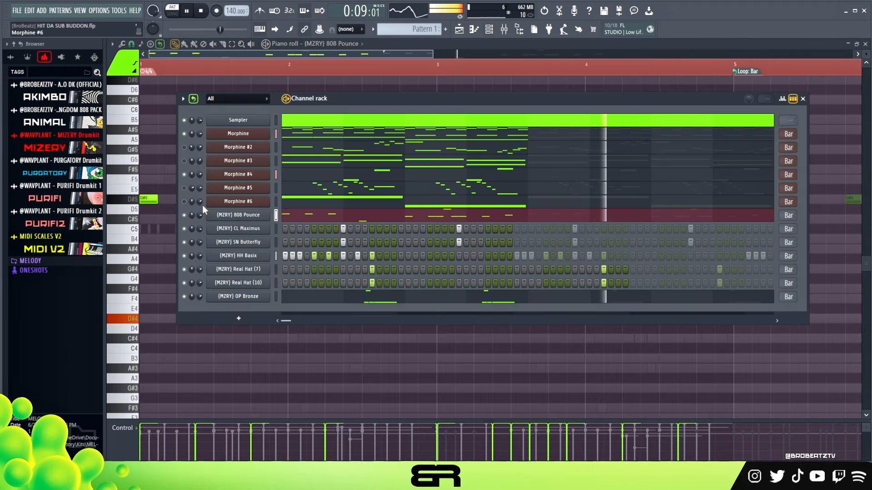
pyautogui.press('space')
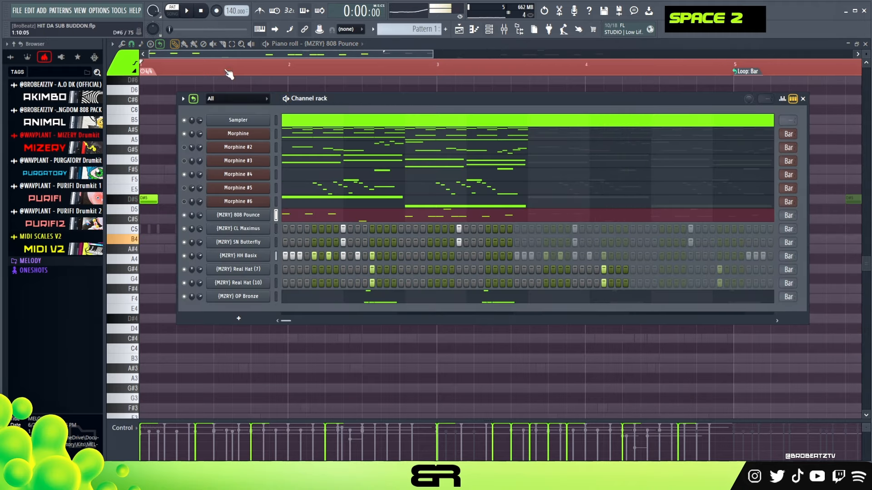
pyautogui.doubleClick(206, 15)
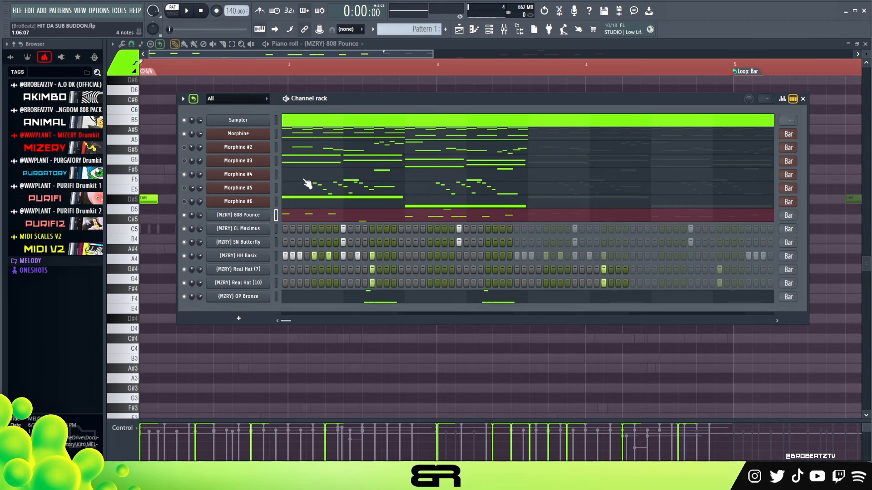
pyautogui.moveTo(363, 97)
pyautogui.mouseDown()
pyautogui.moveTo(355, 103)
pyautogui.moveTo(367, 93)
pyautogui.mouseUp()
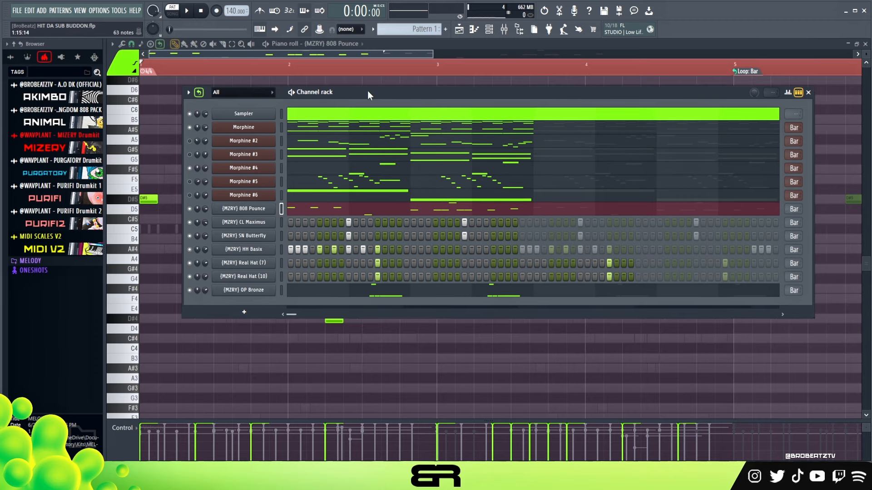
pyautogui.press('space')
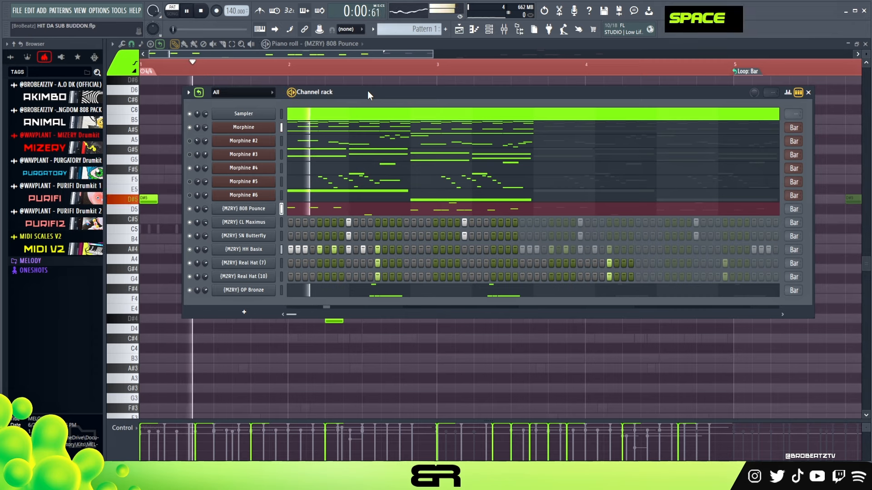
pyautogui.press('space')
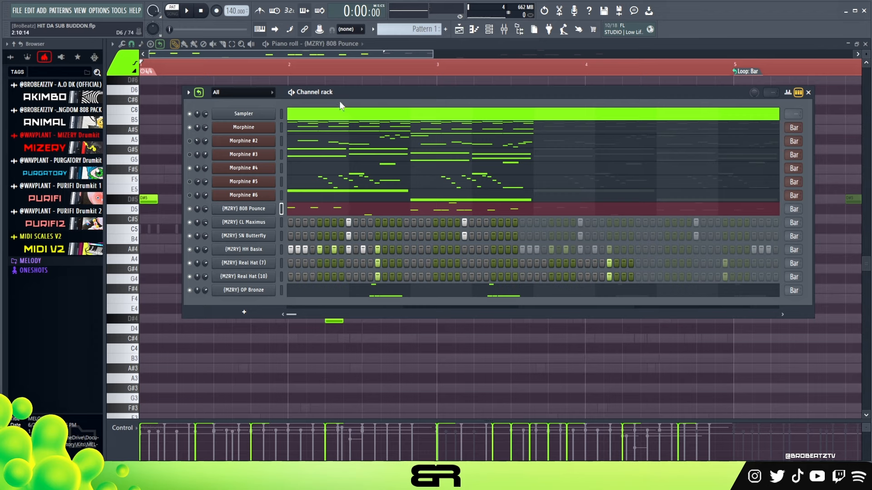
# Move the channel rack down slightly and bring it up in front of the mixer.
pyautogui.moveTo(392, 90); pyautogui.dragTo(392, 105)
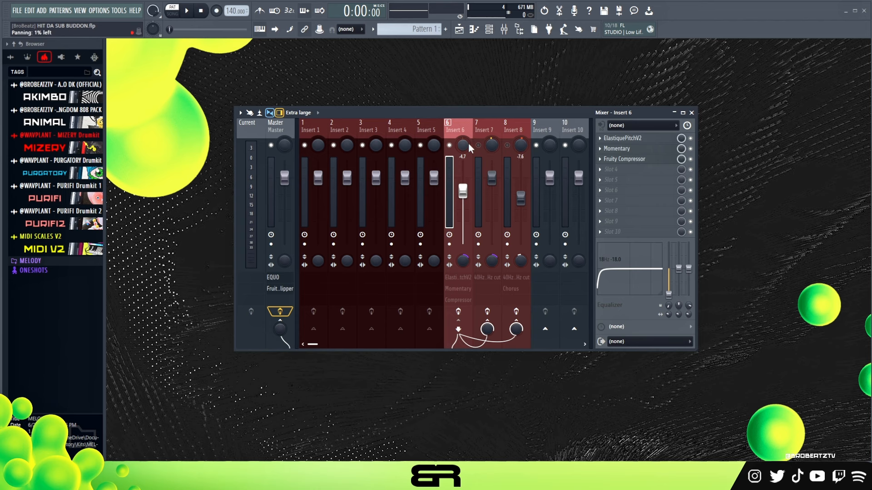
pyautogui.click(489, 29)
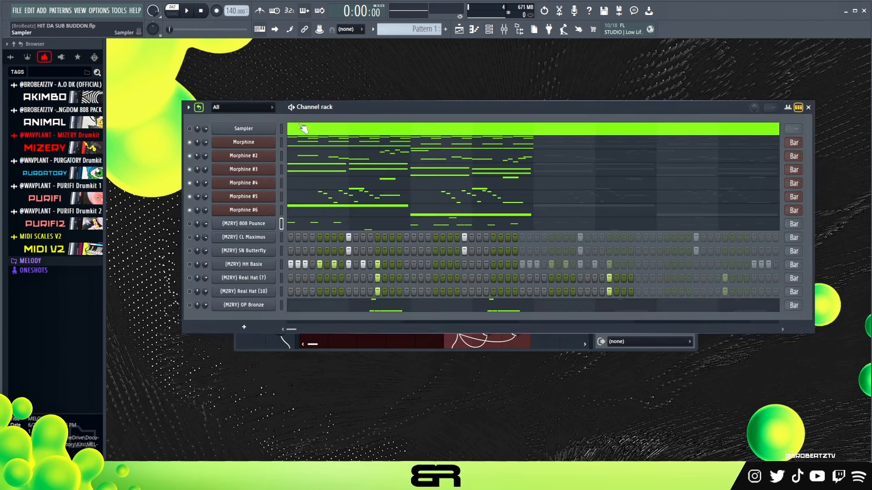
# Select the six Morphine channels together in the channel rack and close the rack to reveal the mixer.
pyautogui.moveTo(281, 149); pyautogui.dragTo(281, 210)
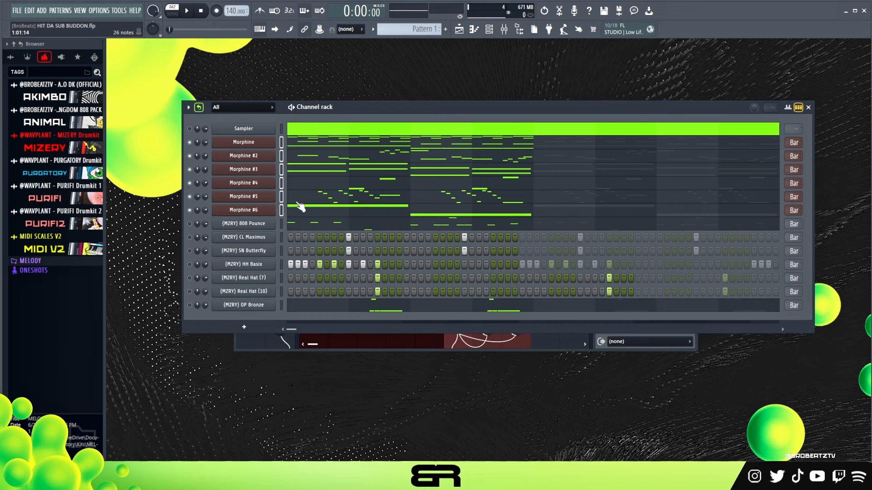
pyautogui.click(808, 107)
# Select mixer Inserts 1 through 5 together, followed by Insert 6 on its own.
pyautogui.moveTo(315, 127); pyautogui.dragTo(423, 131)
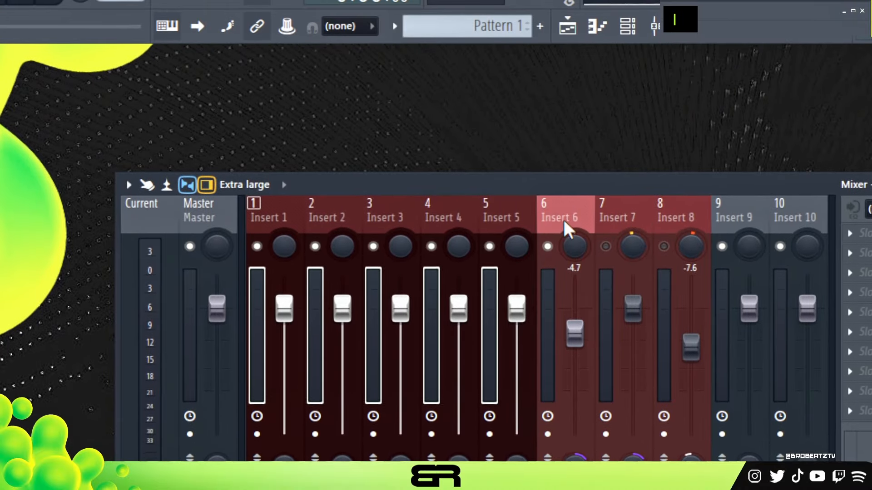
pyautogui.click(572, 158)
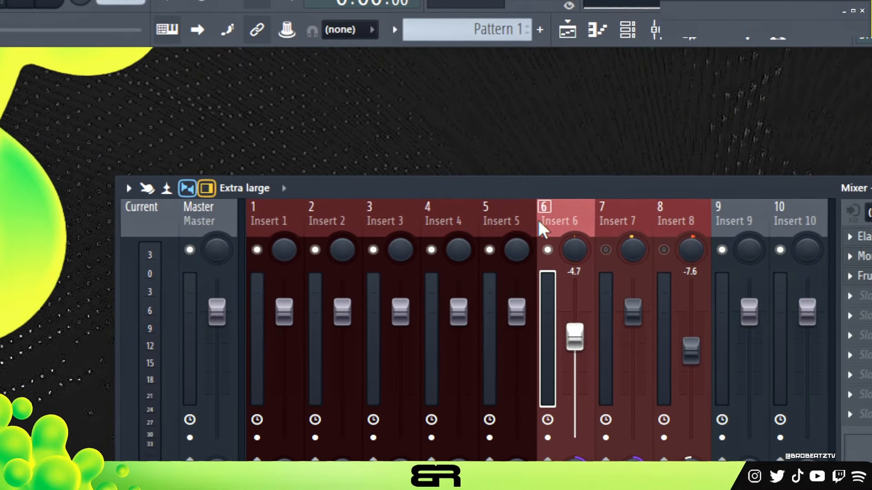
pyautogui.keyDown('ctrl'); pyautogui.click(271, 218); pyautogui.keyUp('ctrl')
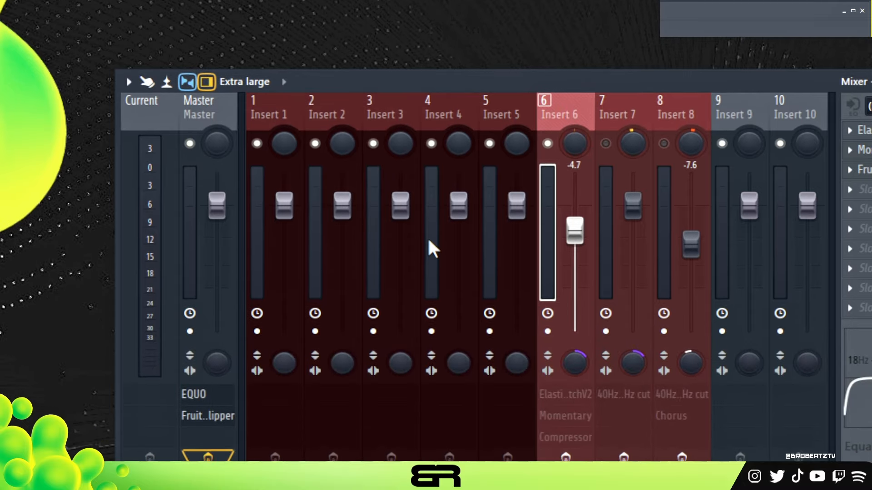
# Start and stop the pattern repeatedly to check the signal levels reaching Inserts 1 through 8.
pyautogui.press('space')
pyautogui.press('space')
pyautogui.press('space')
pyautogui.press('space')
pyautogui.press('space')
pyautogui.press('space')
pyautogui.press('space')
pyautogui.press('space')
pyautogui.press('space')
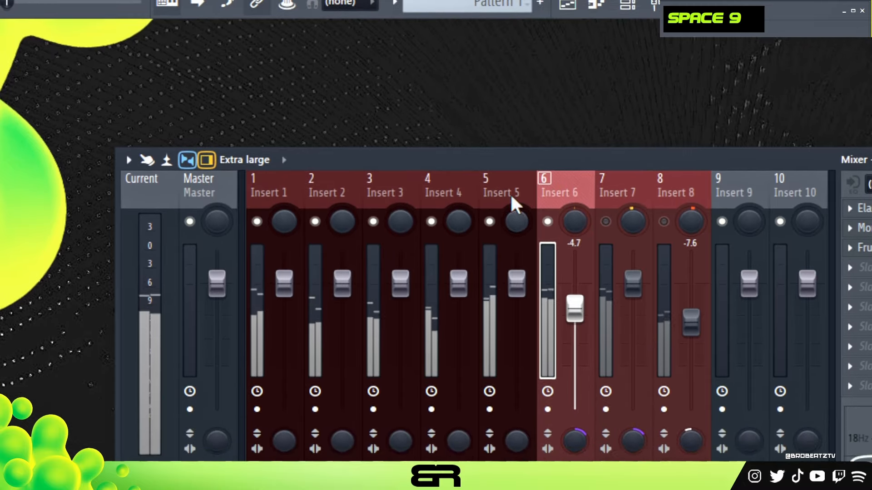
pyautogui.press('space')
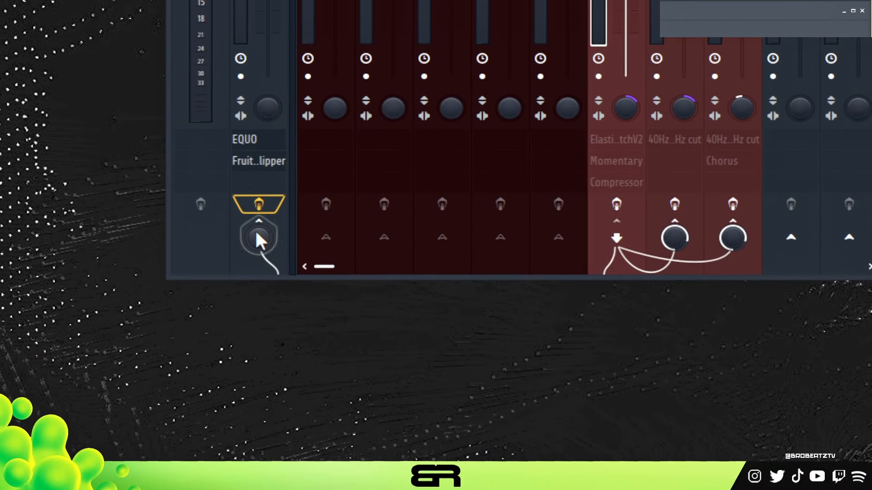
# Turn Insert 6's send to the Master all the way down while playing the pattern.
pyautogui.press('space')
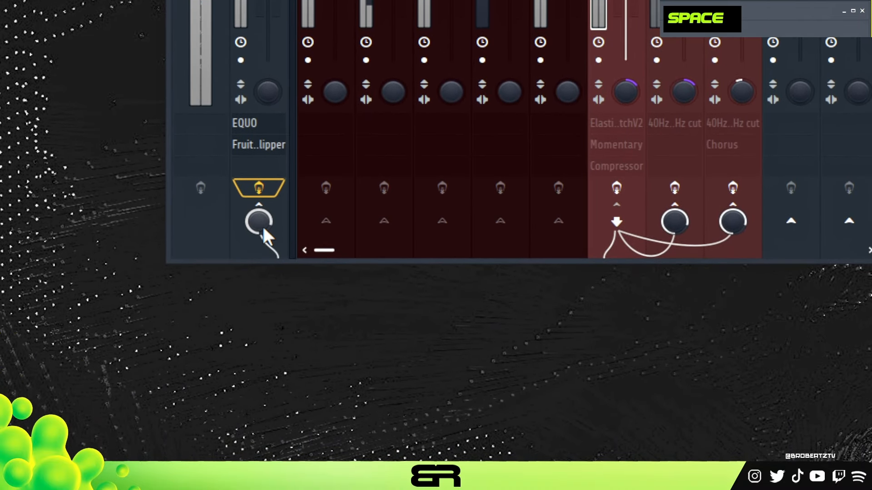
pyautogui.scroll(-5, 263, 225)
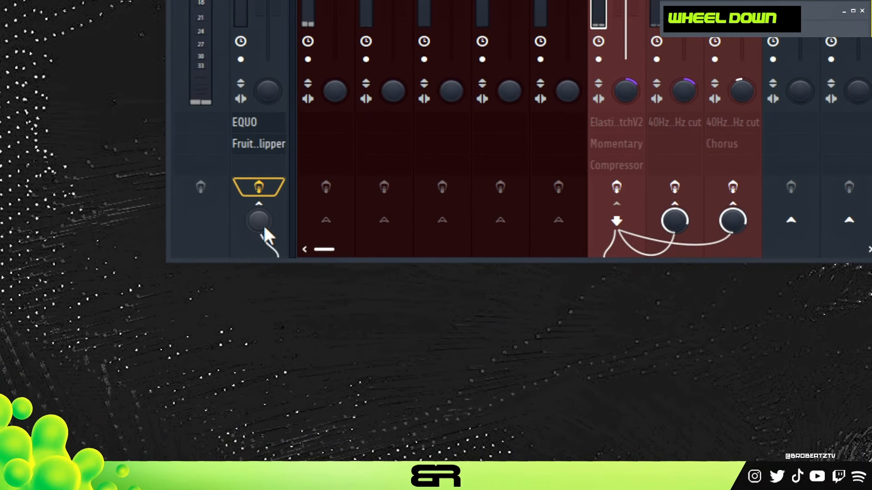
pyautogui.press('space')
pyautogui.press('space')
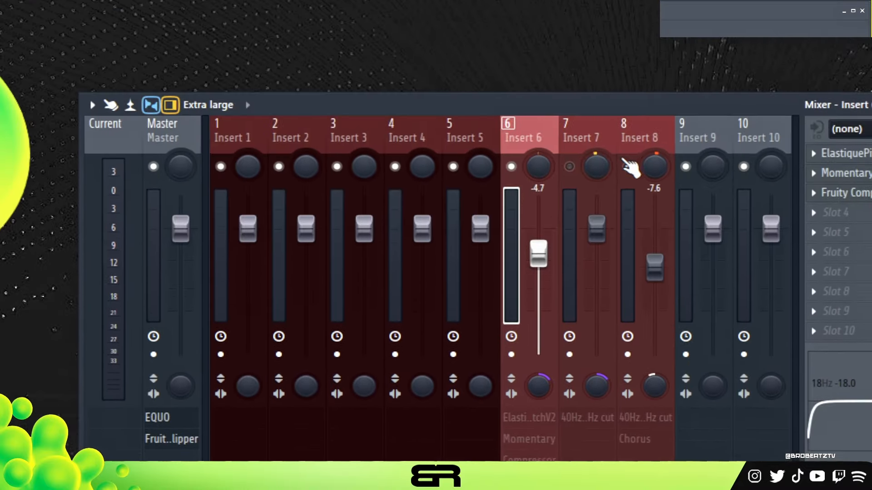
# Toggle the sends from Insert 6 to Inserts 7 and 8 off and back on.
pyautogui.click(641, 137)
pyautogui.click(522, 136)
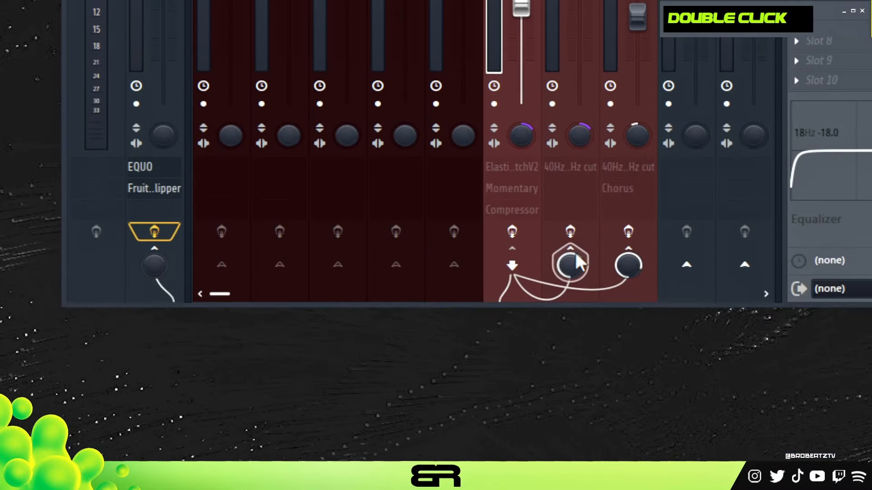
pyautogui.click(572, 253)
pyautogui.click(630, 254)
pyautogui.click(558, 245)
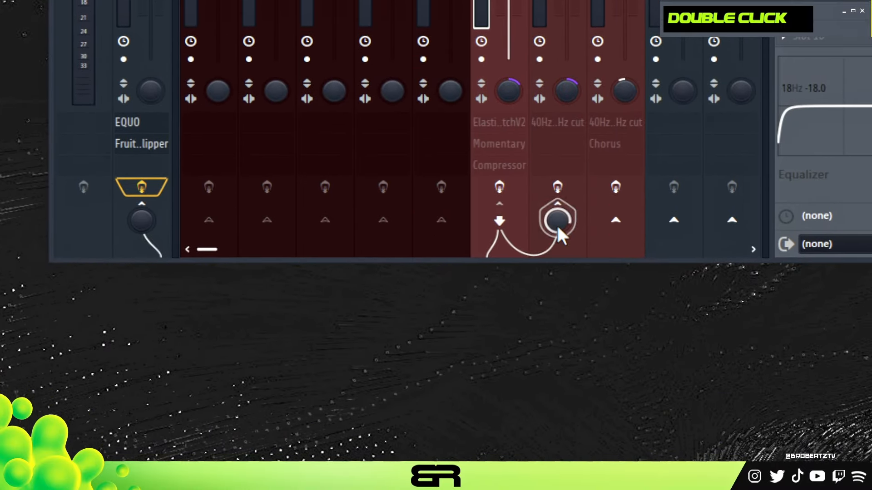
pyautogui.click(626, 230)
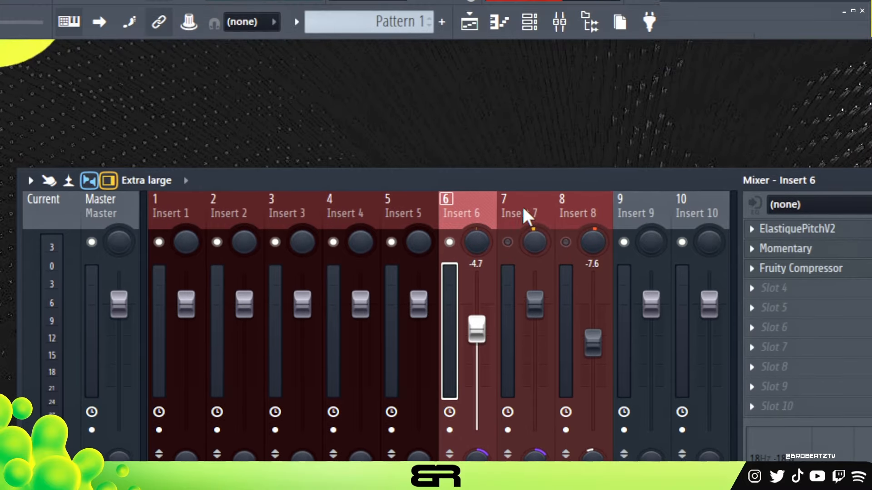
# Unmute Insert 7, play the pattern, open its 40Hz + 18kHz cut EQ and move the EQ window.
pyautogui.click(517, 145)
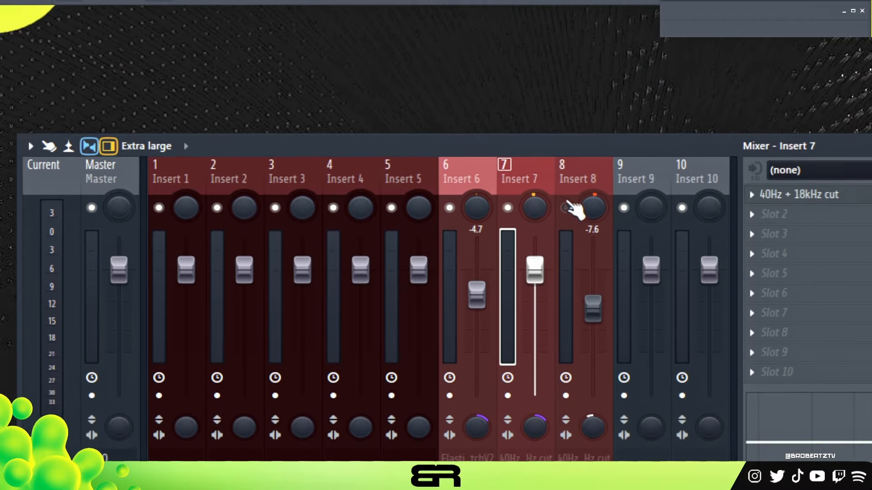
pyautogui.press('space')
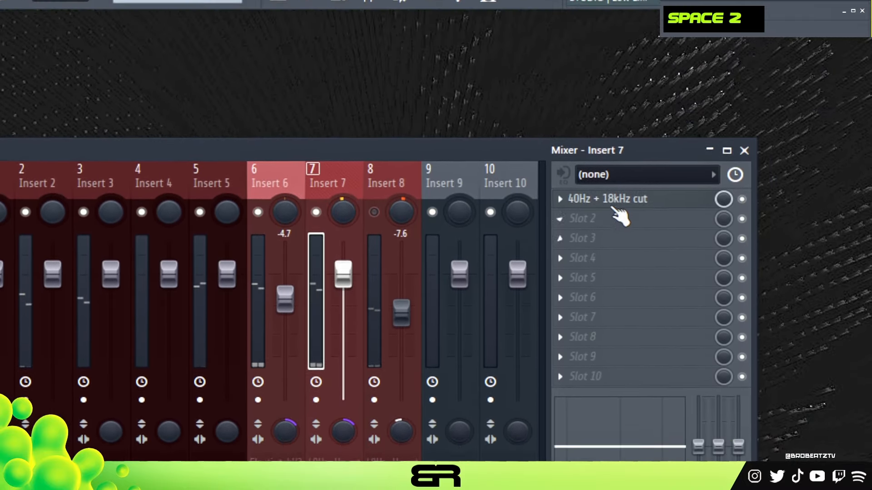
pyautogui.click(613, 227)
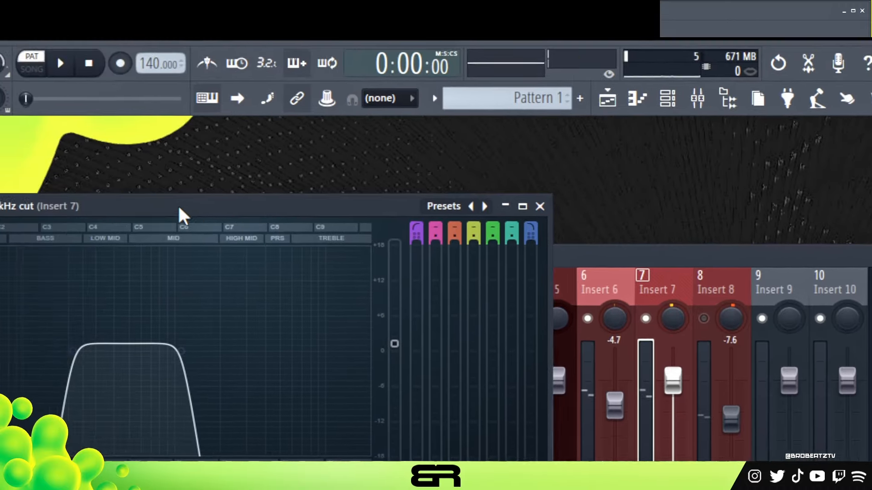
pyautogui.moveTo(180, 209); pyautogui.dragTo(602, 257)
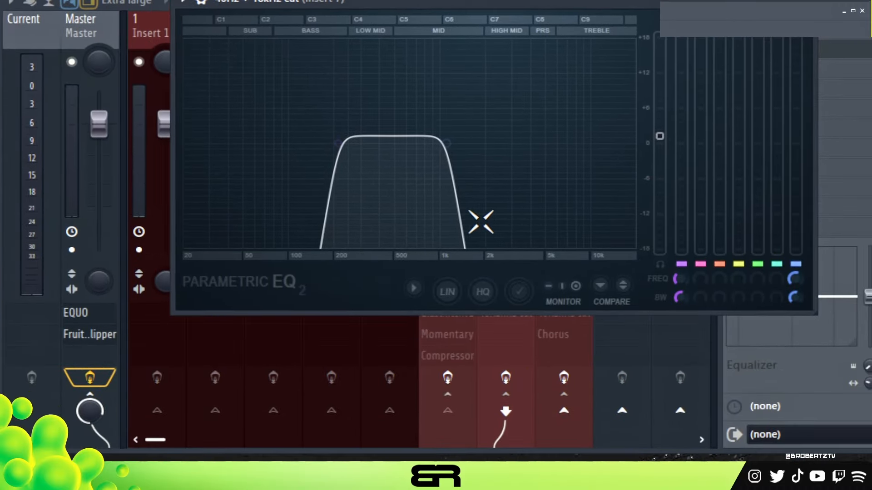
# Play the pattern and examine Insert 7's spectrum against the band-pass curve in its EQ.
pyautogui.press('space')
pyautogui.press('space')
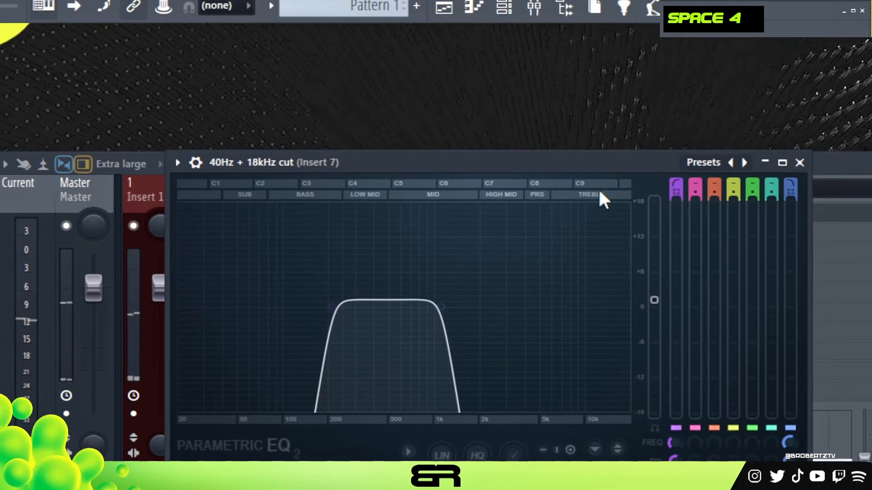
pyautogui.moveTo(589, 163); pyautogui.dragTo(479, 229)
pyautogui.press('space')
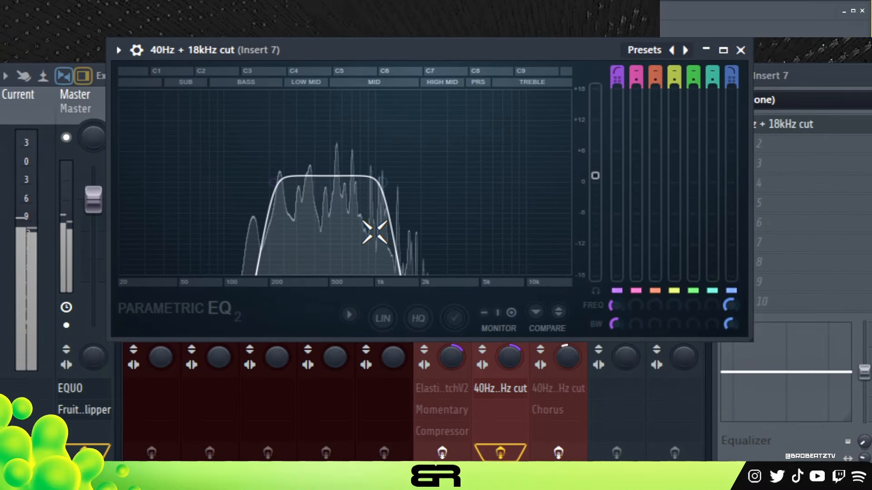
pyautogui.press('space')
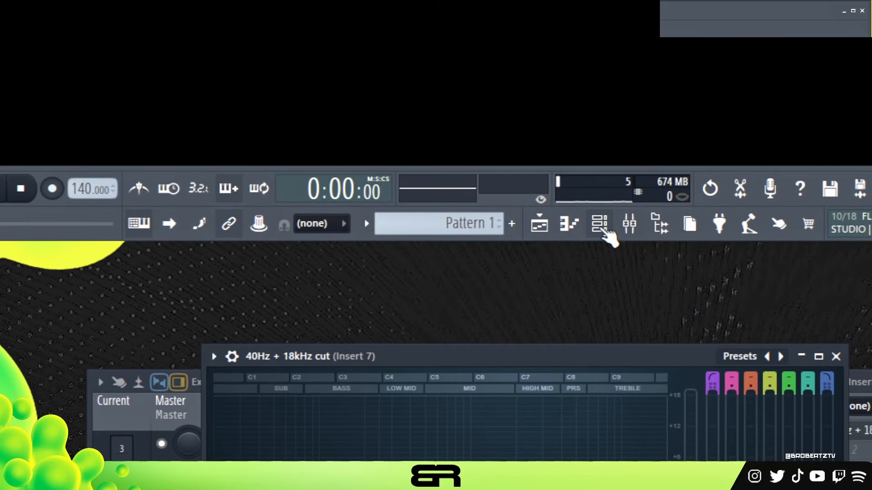
# Unmute the 808 Pounce, drum and percussion channels in the channel rack and listen to the full pattern.
pyautogui.click(603, 227)
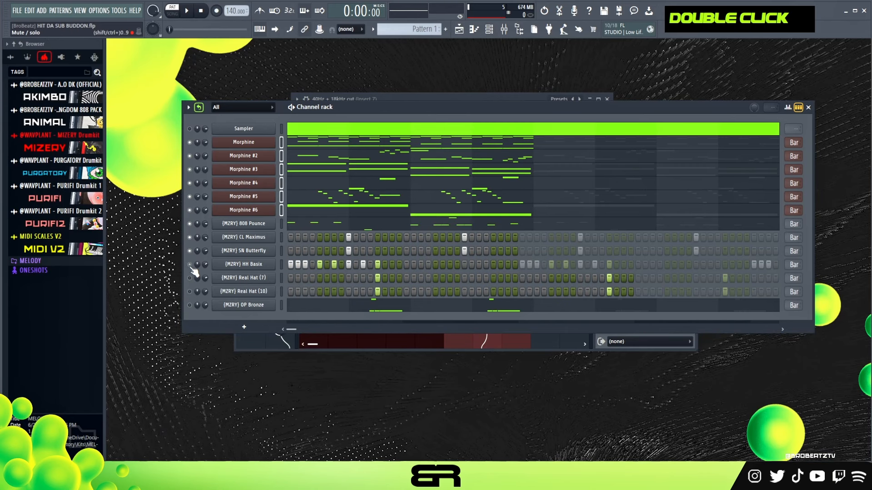
pyautogui.press('space')
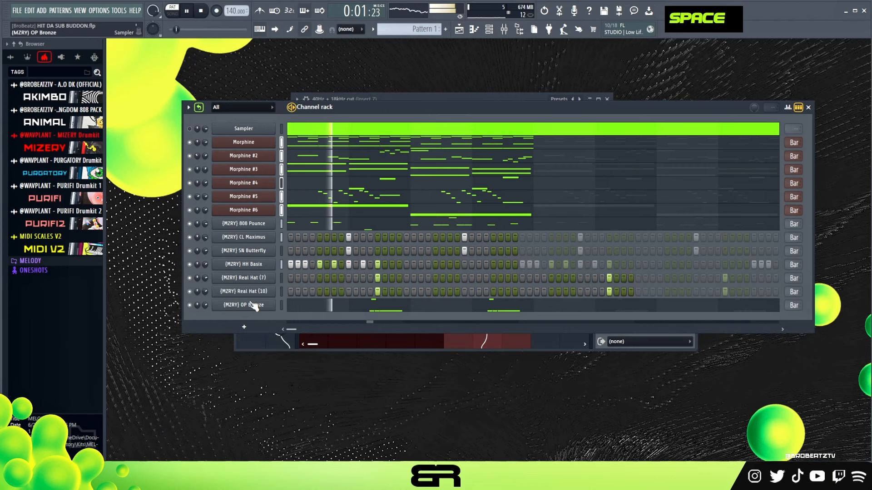
pyautogui.press('space')
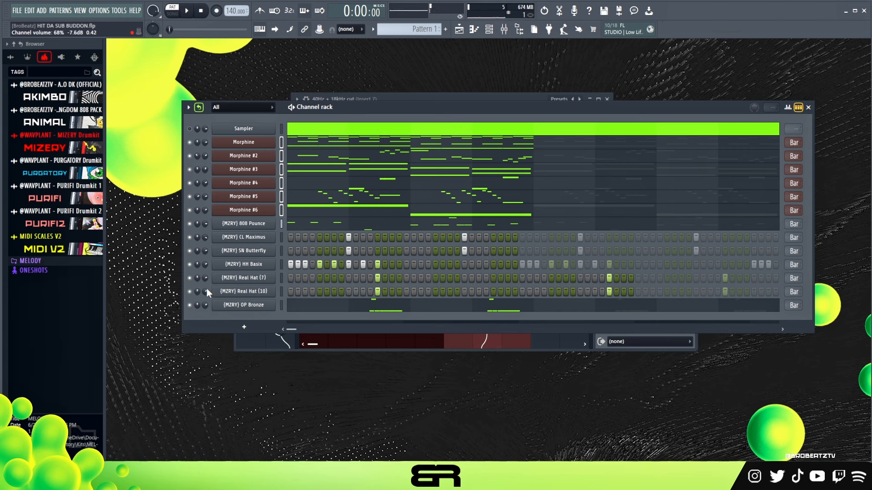
# Return to the mixer, open Insert 8's 40Hz + 18kHz cut EQ and move its window.
pyautogui.click(504, 37)
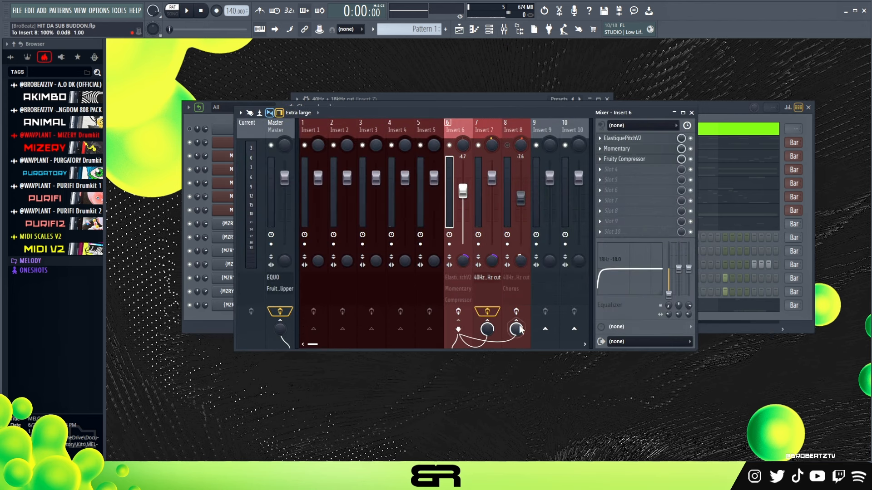
pyautogui.click(513, 125)
pyautogui.click(633, 138)
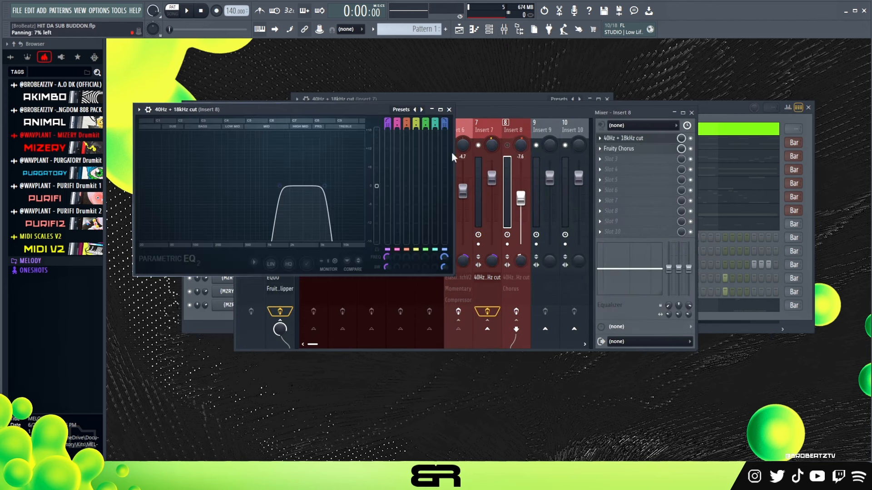
pyautogui.moveTo(329, 112); pyautogui.dragTo(469, 115)
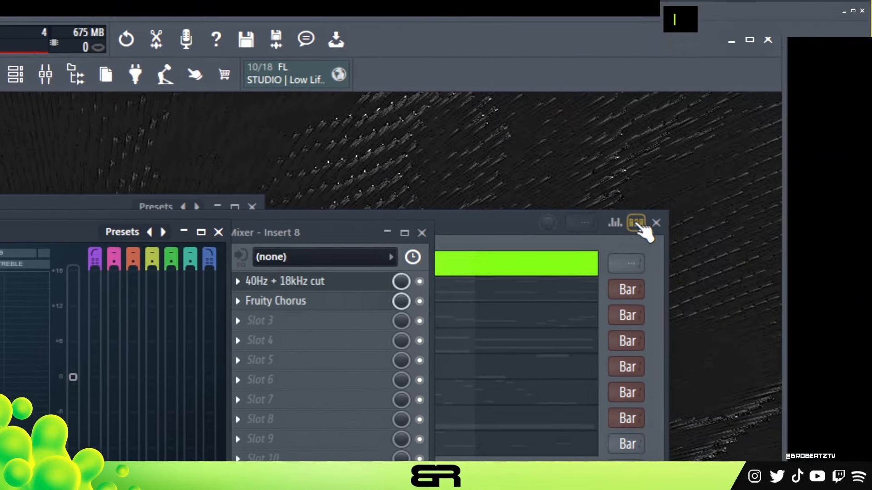
# Close the channel rack and arrange the mixer and Insert 8's EQ window side by side.
pyautogui.click(655, 222)
pyautogui.moveTo(25, 237); pyautogui.dragTo(233, 222)
pyautogui.moveTo(579, 180); pyautogui.dragTo(749, 141)
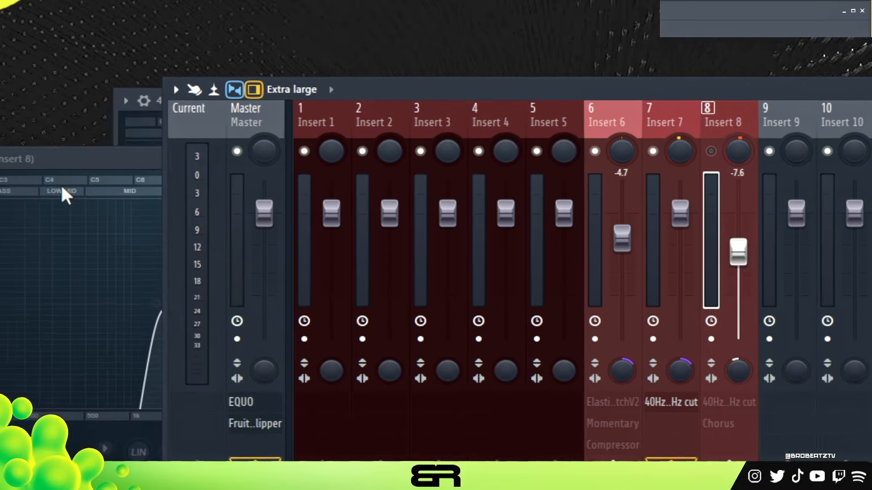
pyautogui.click(61, 184)
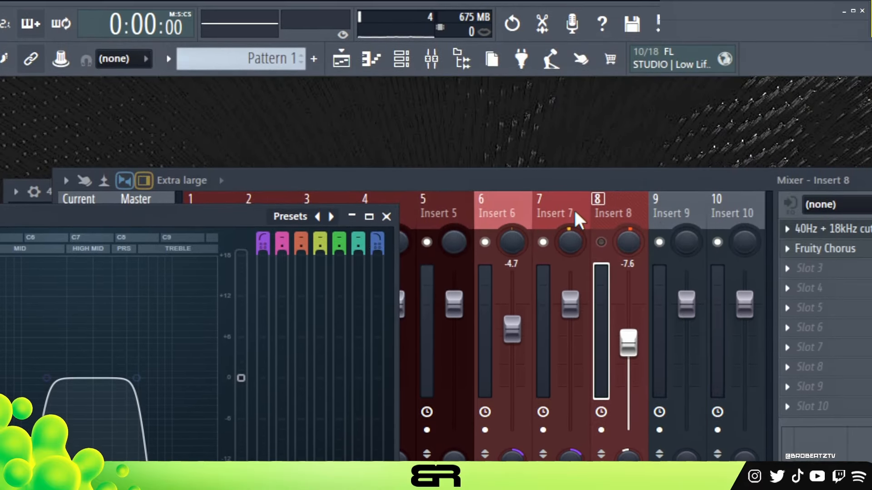
# Rename mixer Insert 7 as 1, Insert 8 as 2 and Insert 6 as bus.
pyautogui.click(568, 221)
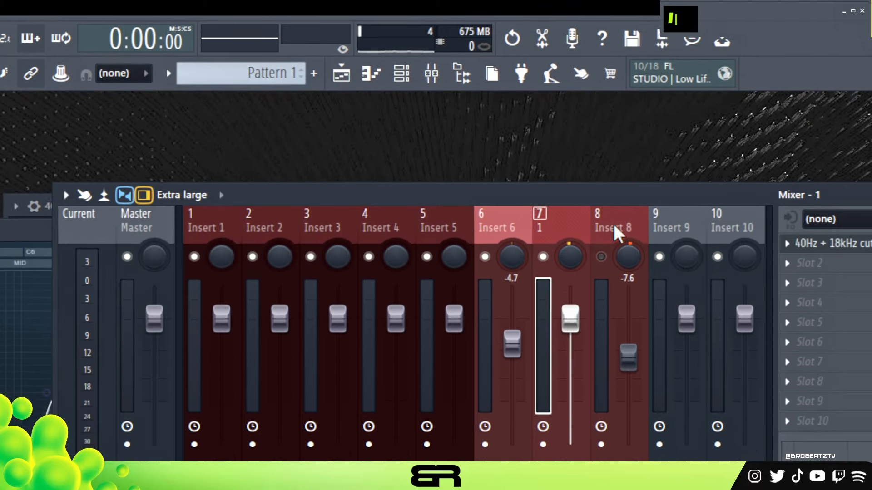
pyautogui.click(613, 230)
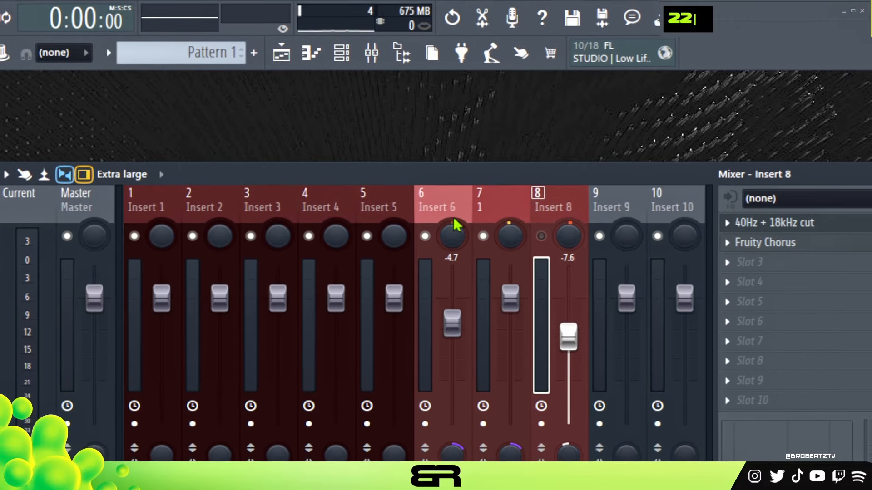
pyautogui.click(452, 234)
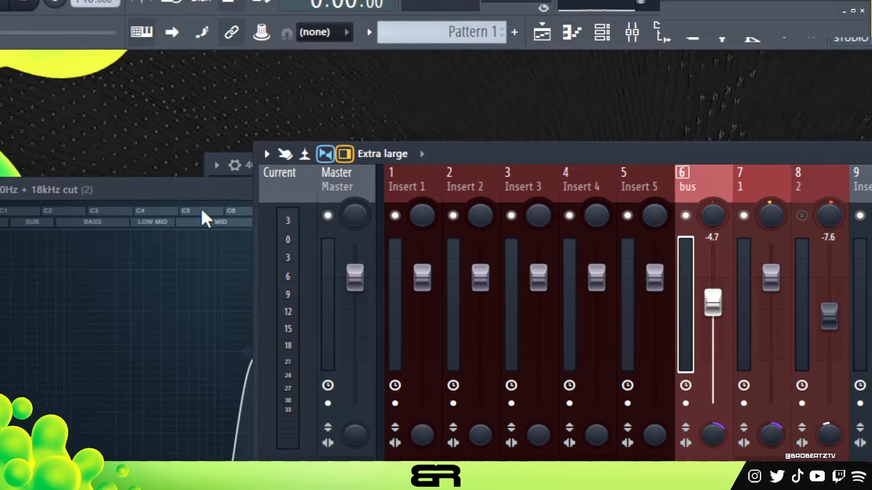
# Unmute mixer track 2, review its Fruity Chorus settings and close the plugin.
pyautogui.click(802, 327)
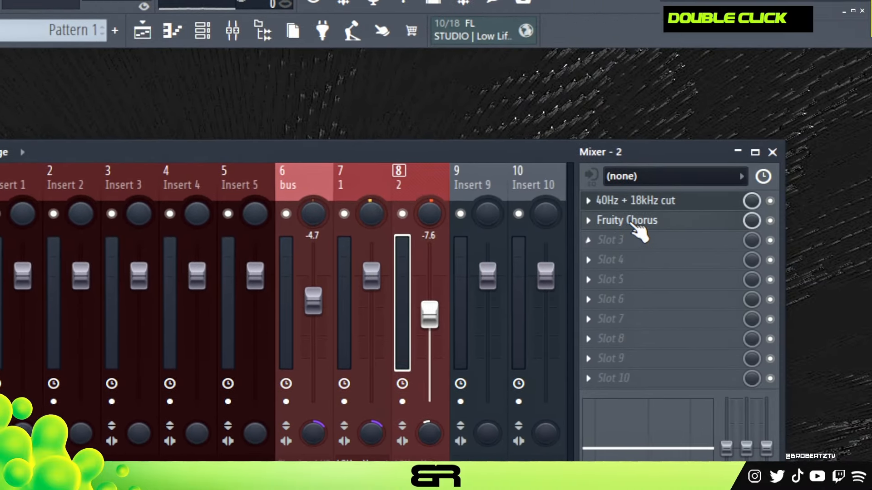
pyautogui.doubleClick(631, 221)
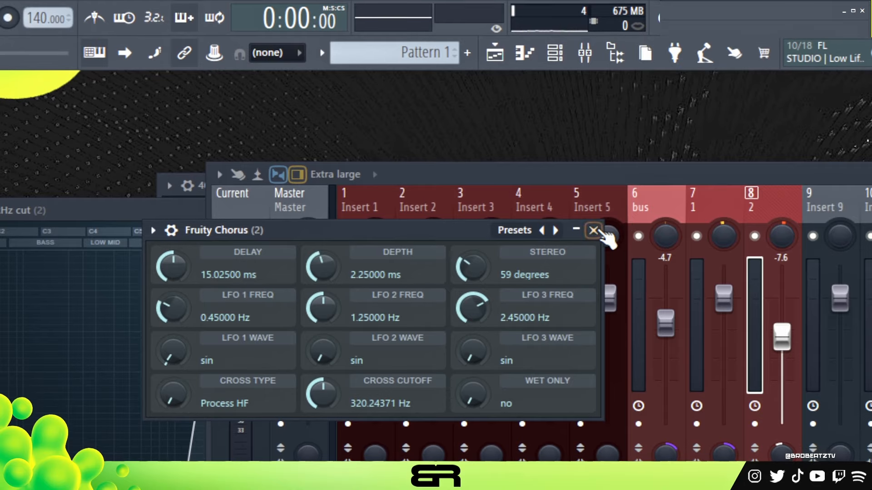
pyautogui.click(712, 134)
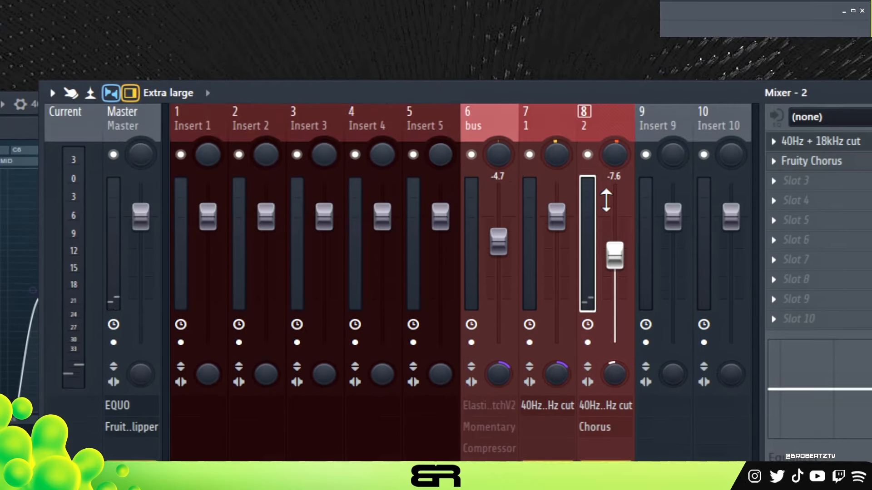
# Play the pattern, switch track 2 off and on to compare, and raise its fader to about -7.2 dB.
pyautogui.press('space')
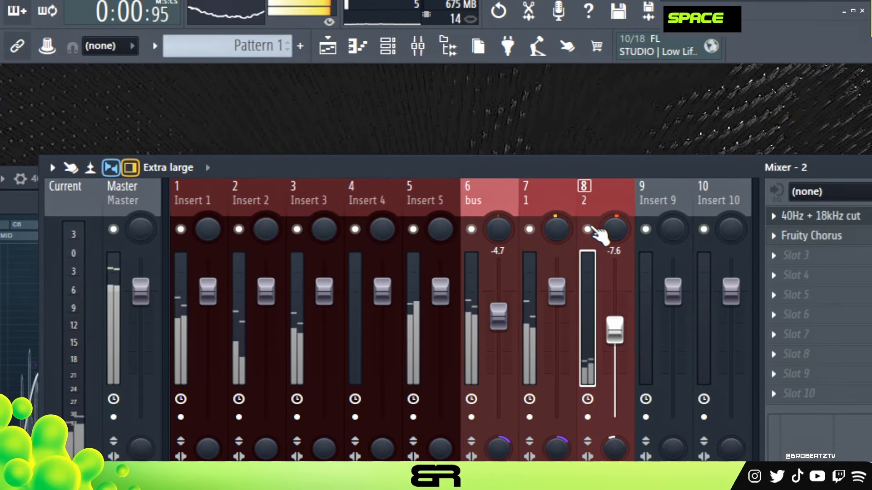
pyautogui.doubleClick(589, 230)
pyautogui.moveTo(614, 330); pyautogui.dragTo(621, 310)
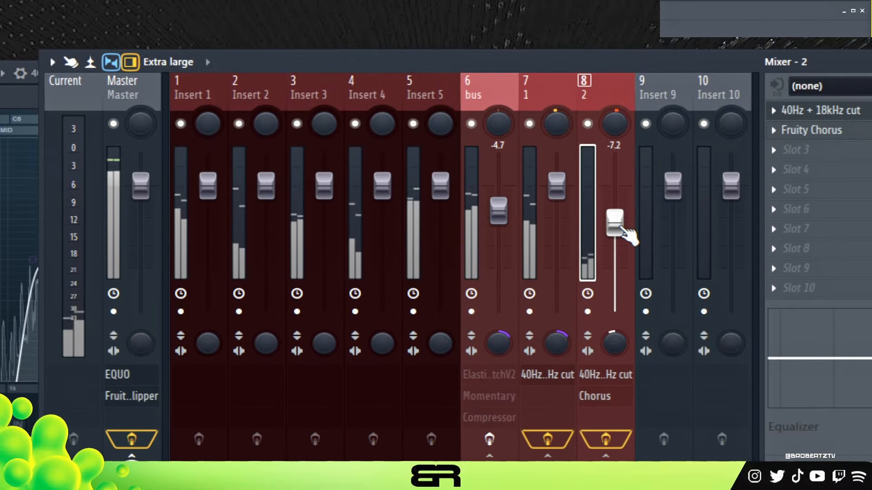
# Lower the fader of mixer track 2 to about -8.4 dB and stop playback.
pyautogui.moveTo(623, 229); pyautogui.dragTo(623, 234)
pyautogui.press('space')
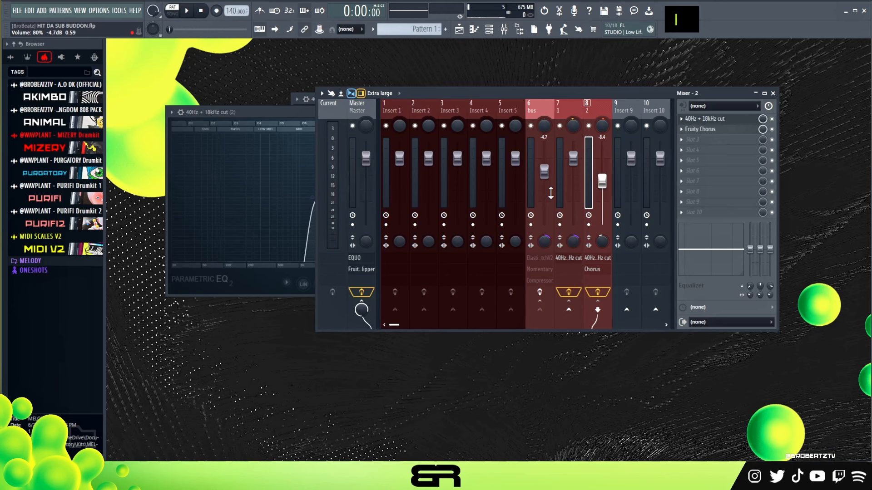
# Bring up and close the 40Hz + 18kHz cut EQ windows of mixer tracks 2 and 1.
pyautogui.click(252, 119)
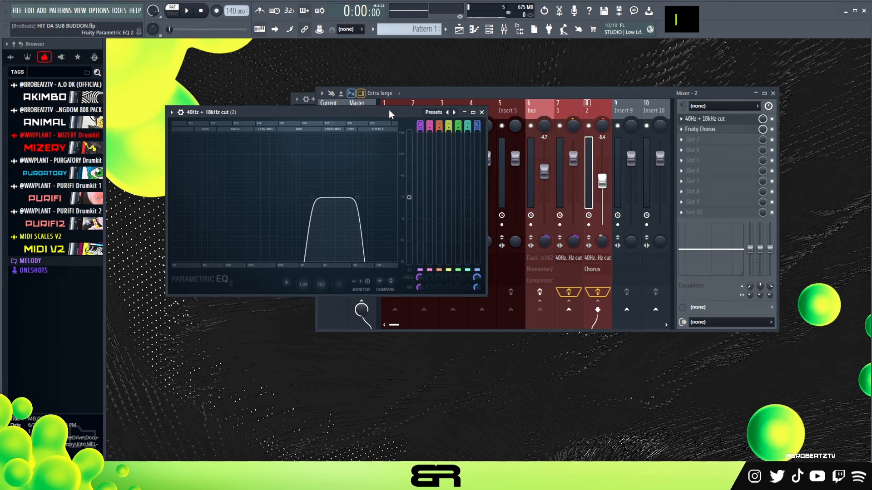
pyautogui.click(473, 112)
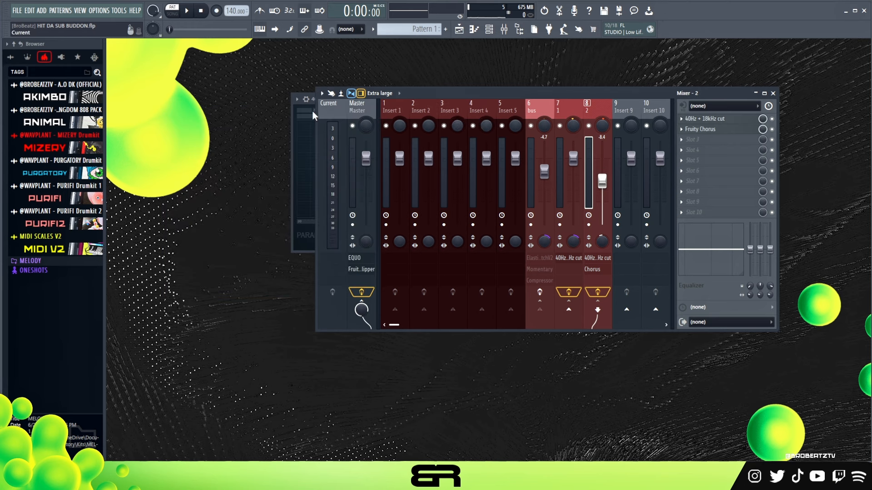
pyautogui.click(293, 116)
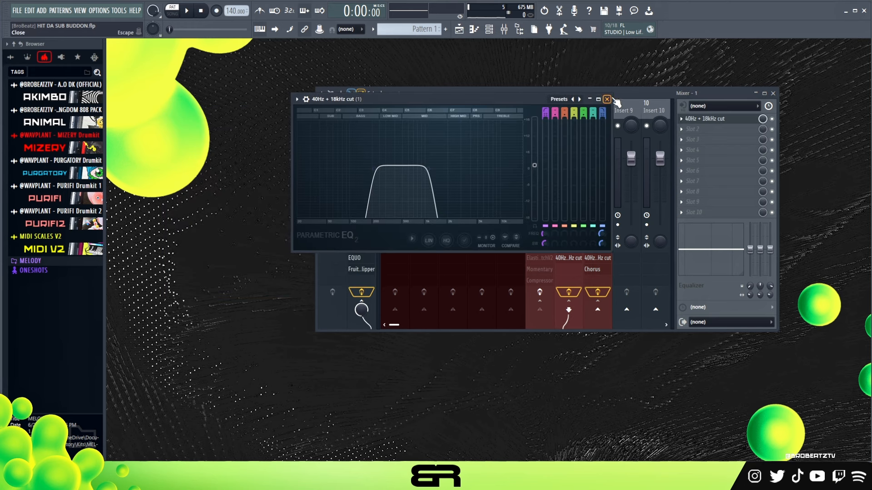
pyautogui.click(608, 99)
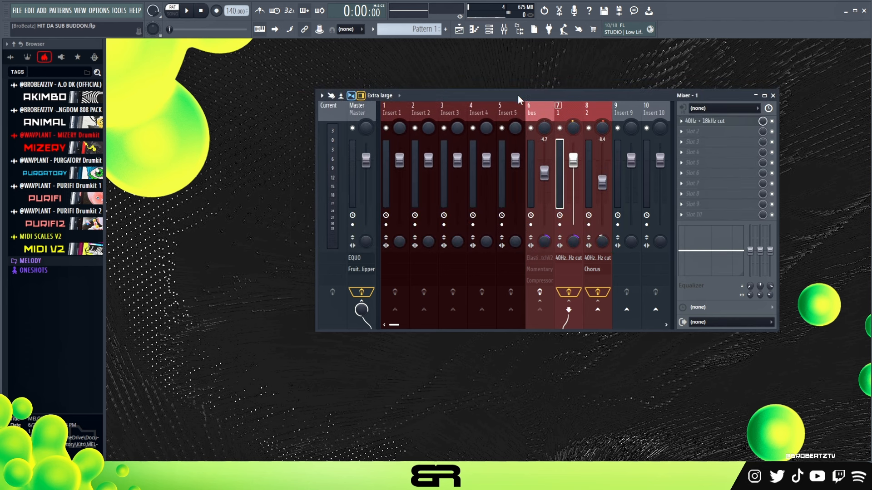
# Select the bus track, open the channel rack and reposition the mixer in front of it.
pyautogui.moveTo(520, 94); pyautogui.dragTo(455, 95)
pyautogui.click(475, 113)
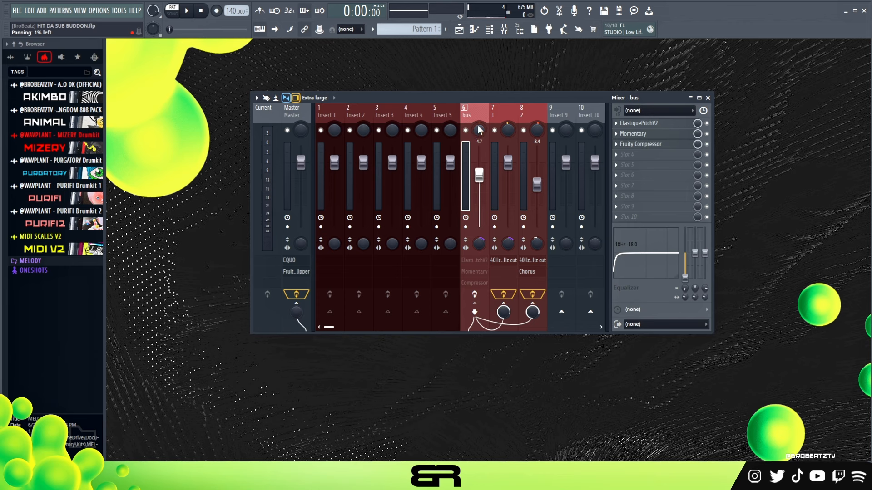
pyautogui.click(489, 29)
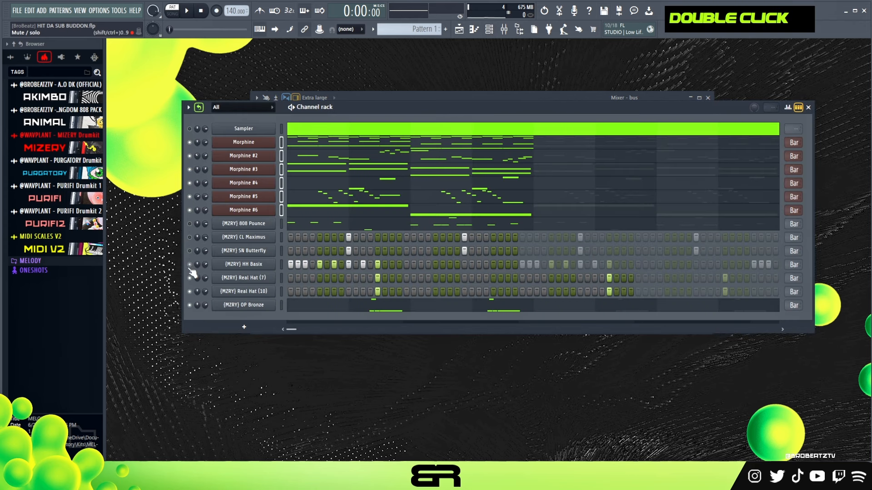
pyautogui.moveTo(425, 98); pyautogui.dragTo(409, 105)
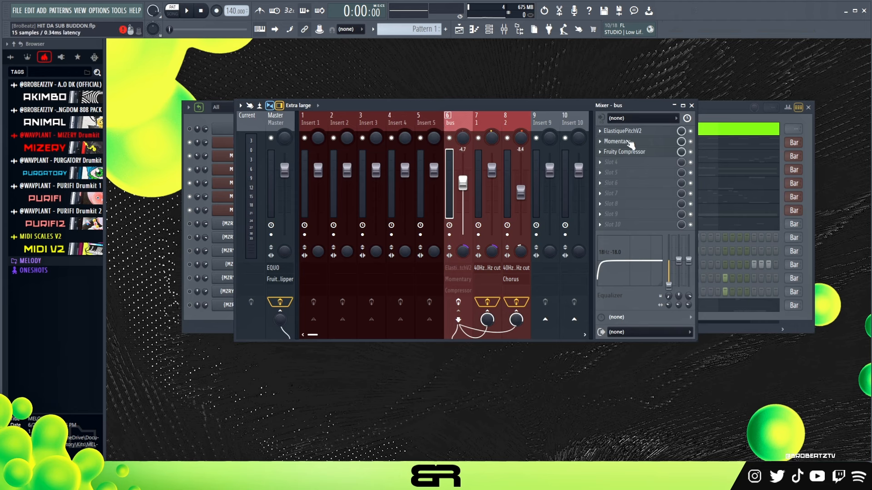
# Look at ElastiquePitchV2 on the bus, and enable the bus track's effects with only ElastiquePitchV2 active.
pyautogui.click(632, 132)
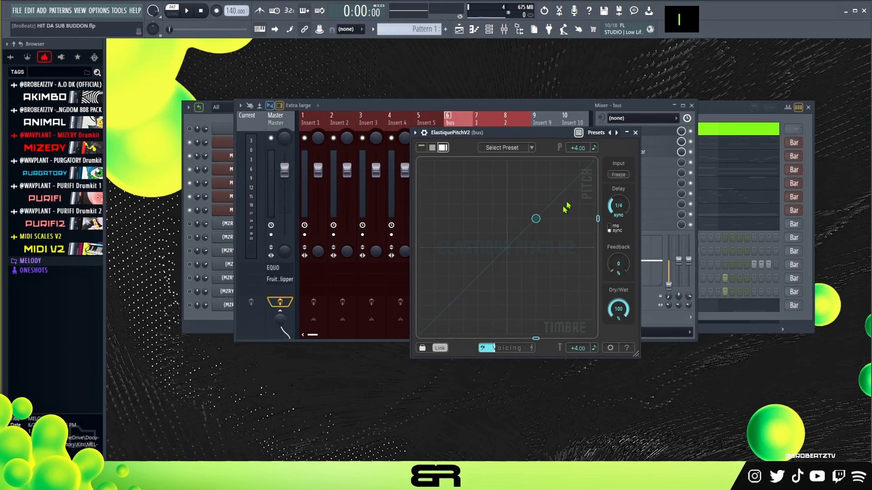
pyautogui.click(625, 107)
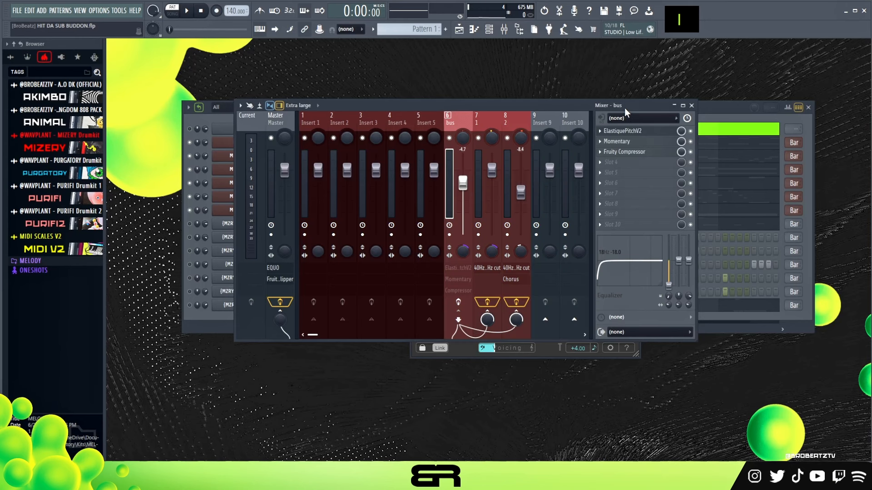
pyautogui.click(459, 302)
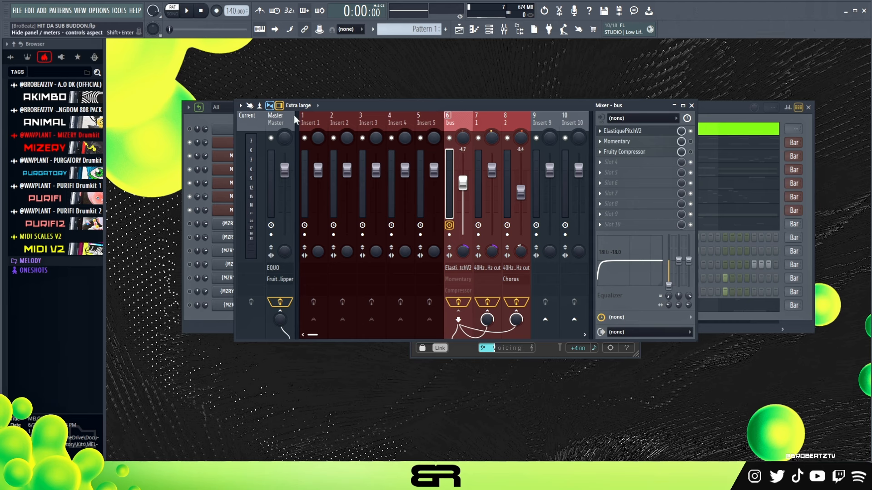
# Open ElastiquePitchV2 on the bus, lower its pitch and timbre to about -0.06 and play the pattern briefly.
pyautogui.doubleClick(626, 130)
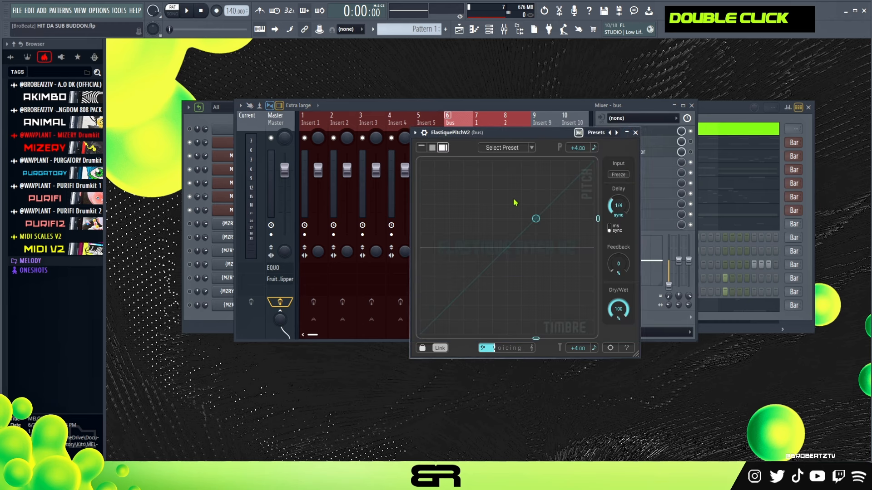
pyautogui.press('space')
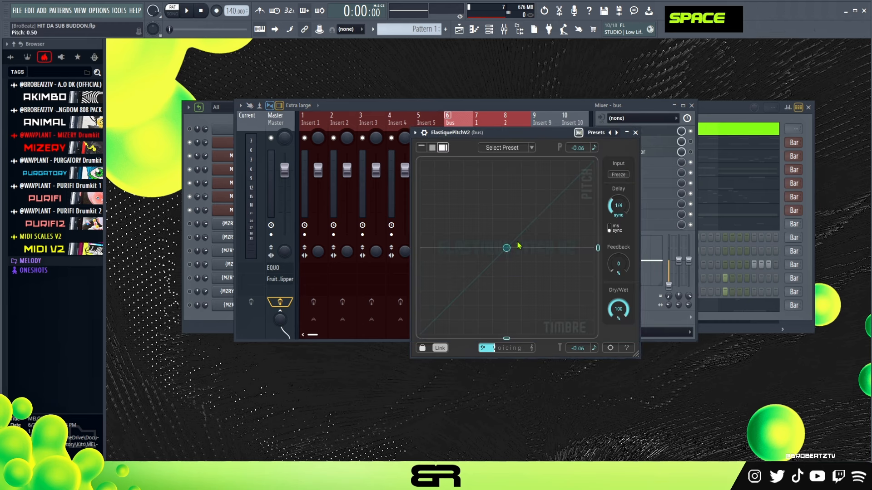
pyautogui.press('space')
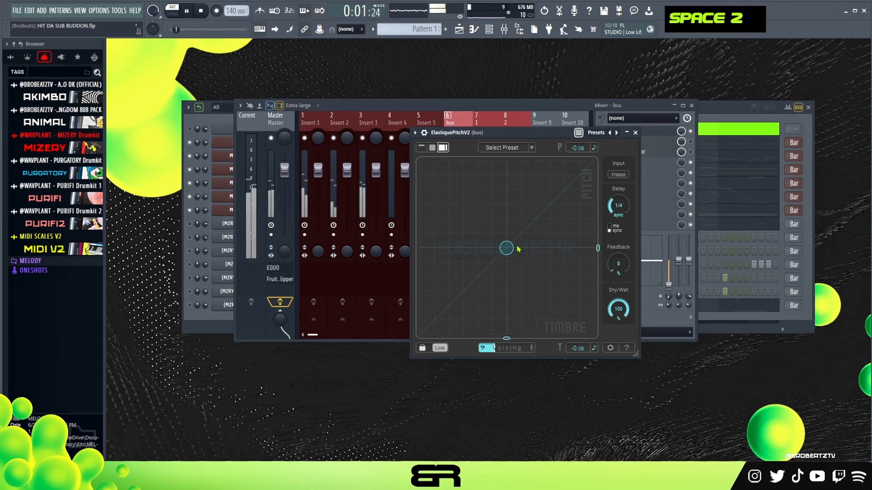
pyautogui.press('space')
# Raise the ElastiquePitchV2 pitch and timbre to about +7.94 and audition the pattern.
pyautogui.moveTo(512, 251); pyautogui.dragTo(574, 202)
pyautogui.press('space')
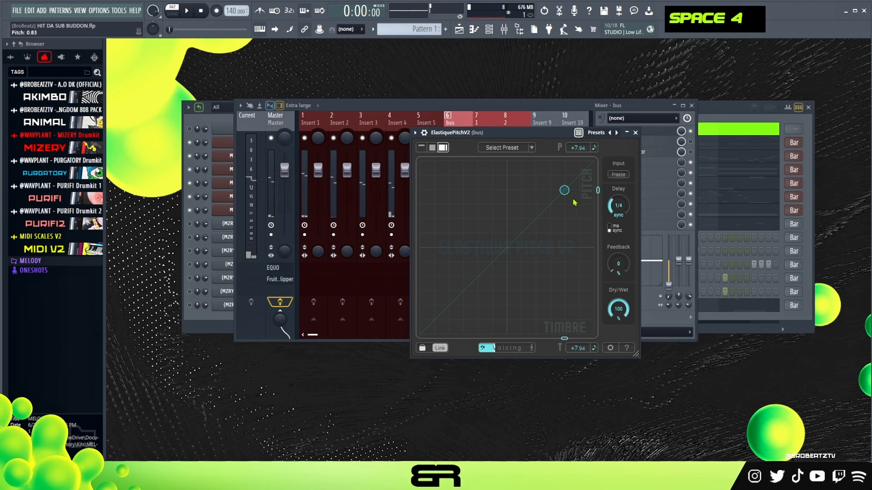
pyautogui.press('space')
pyautogui.moveTo(526, 132)
pyautogui.mouseDown()
pyautogui.moveTo(533, 154)
pyautogui.moveTo(503, 197)
pyautogui.moveTo(512, 130)
pyautogui.mouseUp()
pyautogui.press('space')
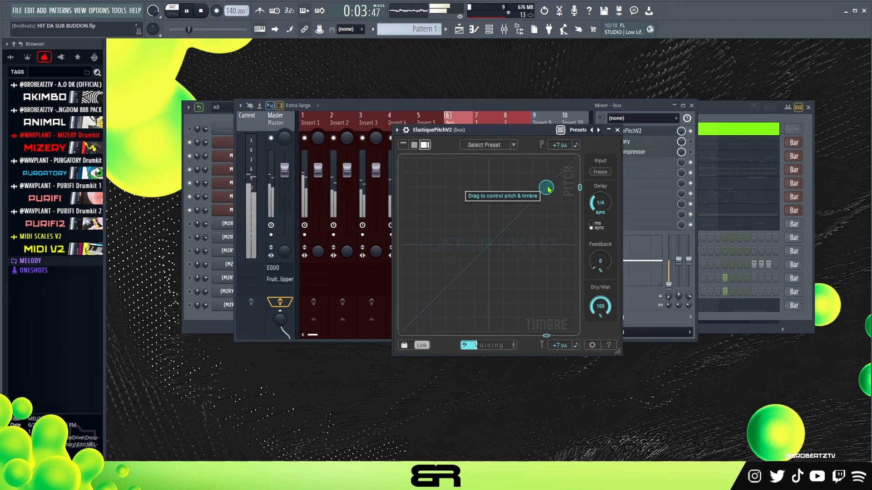
pyautogui.press('space')
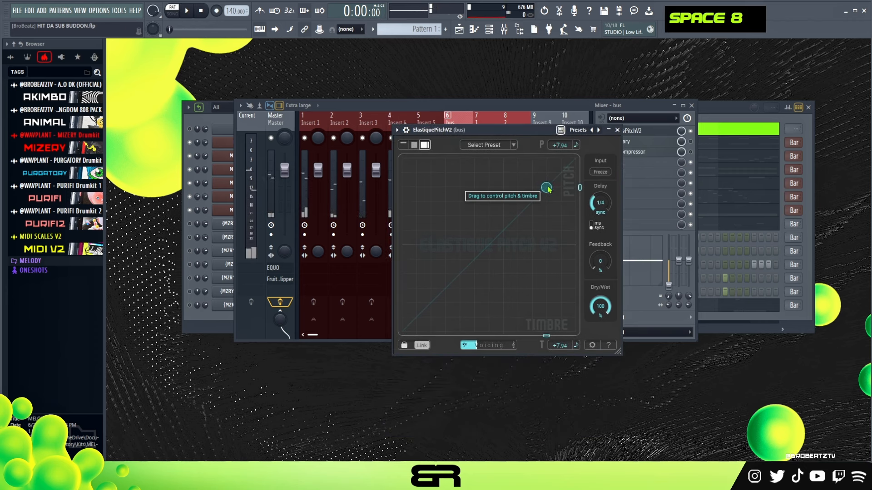
# Reset the bus's send level to Master to 100%, and bypass the effects on tracks 1 and 2 and mute both.
pyautogui.click(494, 101)
pyautogui.rightClick(281, 320)
pyautogui.click(296, 325)
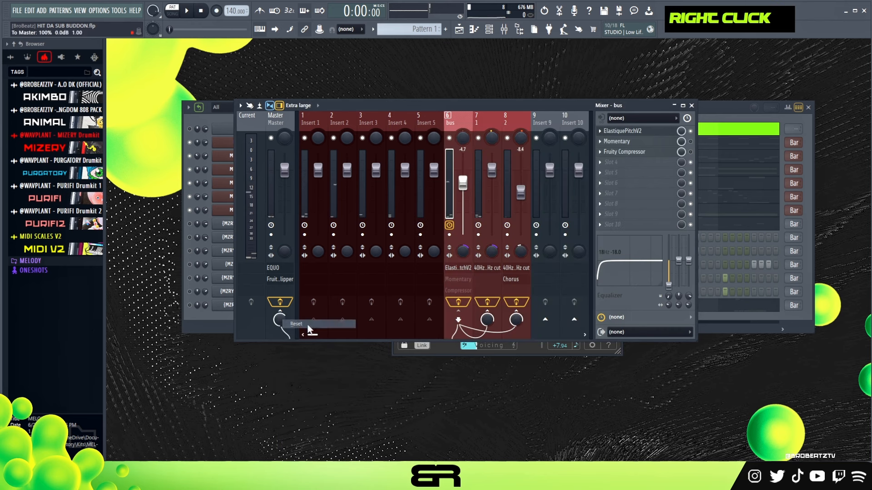
pyautogui.doubleClick(511, 299)
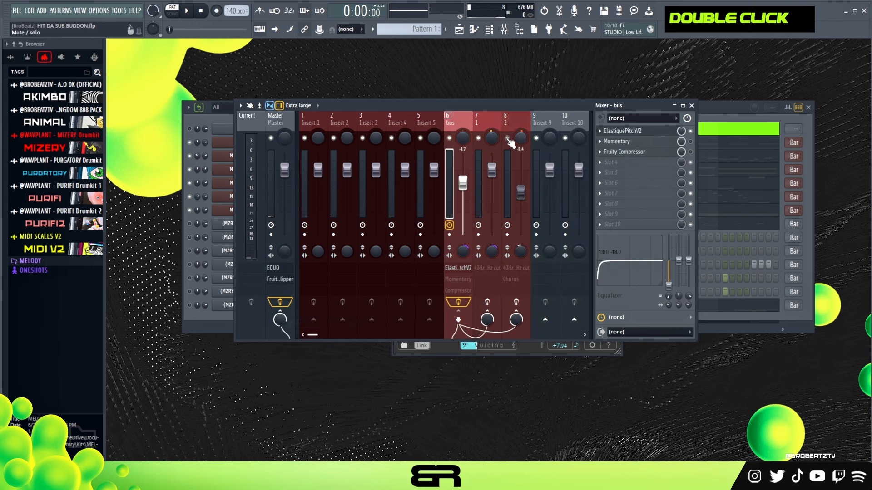
pyautogui.click(479, 138)
# Play the pattern and reopen ElastiquePitchV2 on the bus to hear the shifted melody, and stop playback.
pyautogui.press('space')
pyautogui.click(625, 132)
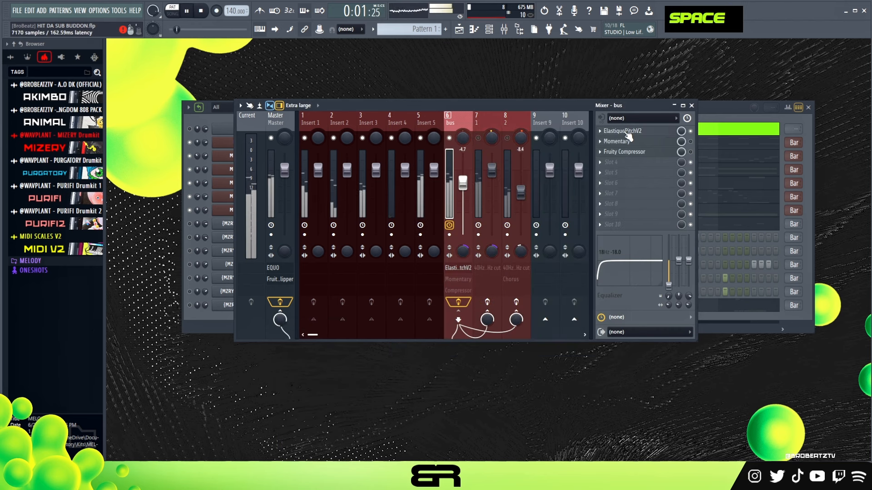
pyautogui.doubleClick(627, 133)
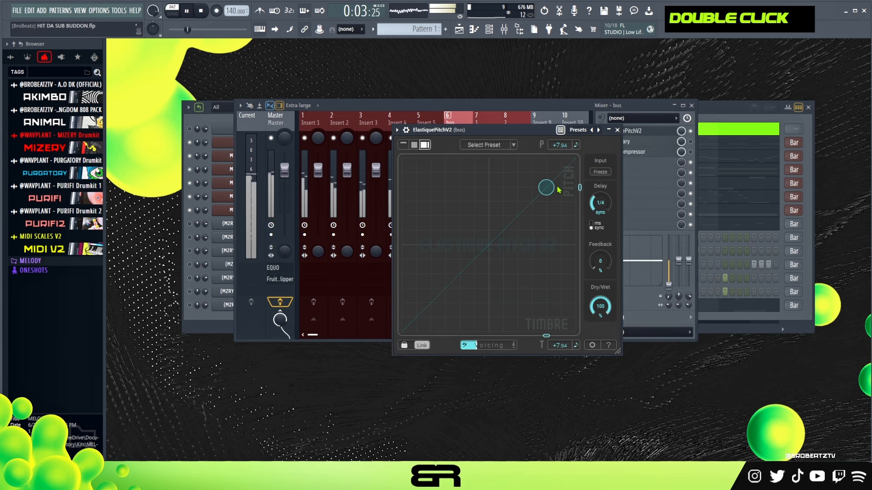
pyautogui.press('space')
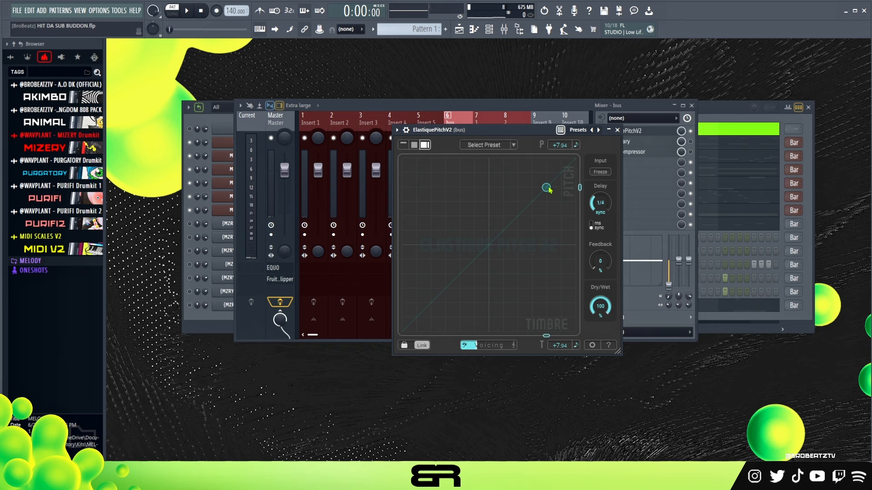
# Set the ElastiquePitchV2 pitch to exactly 4 semitones.
pyautogui.moveTo(549, 188); pyautogui.dragTo(542, 213)
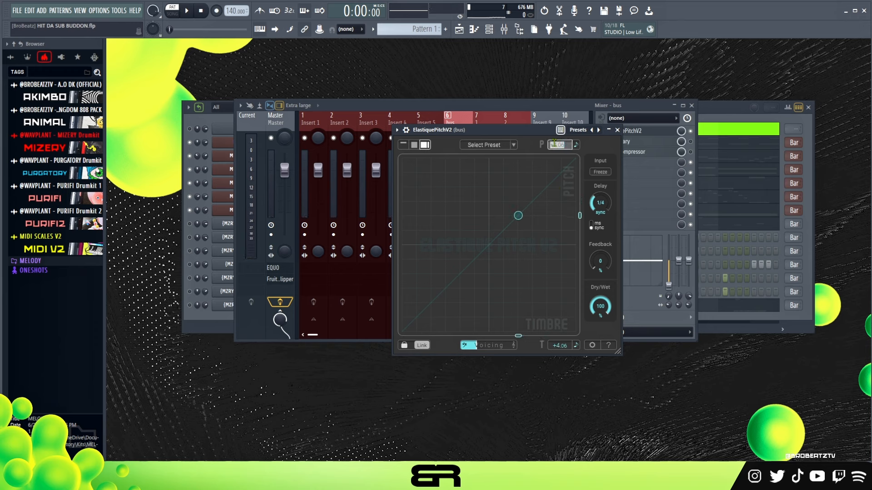
pyautogui.write('4')
pyautogui.press('Return')
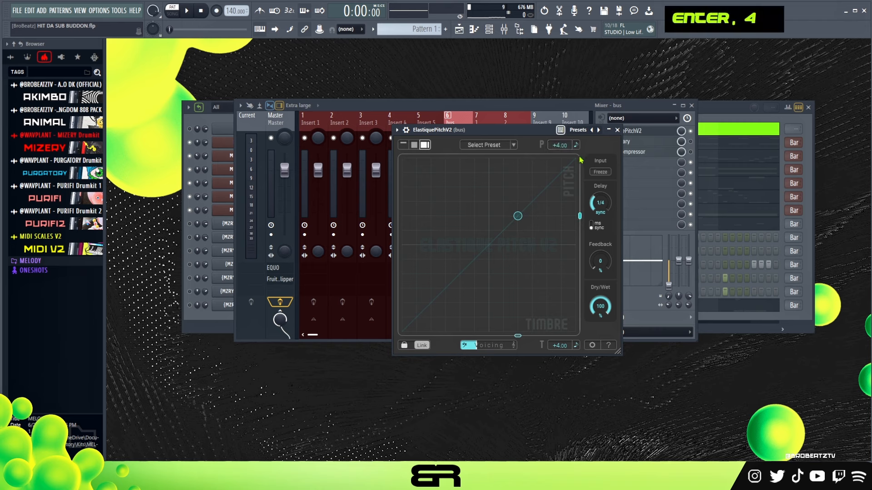
# Play the pattern to audition the bus with the new pitch, stop playback and close ElastiquePitchV2.
pyautogui.press('space')
pyautogui.moveTo(537, 132); pyautogui.dragTo(531, 146)
pyautogui.press('space')
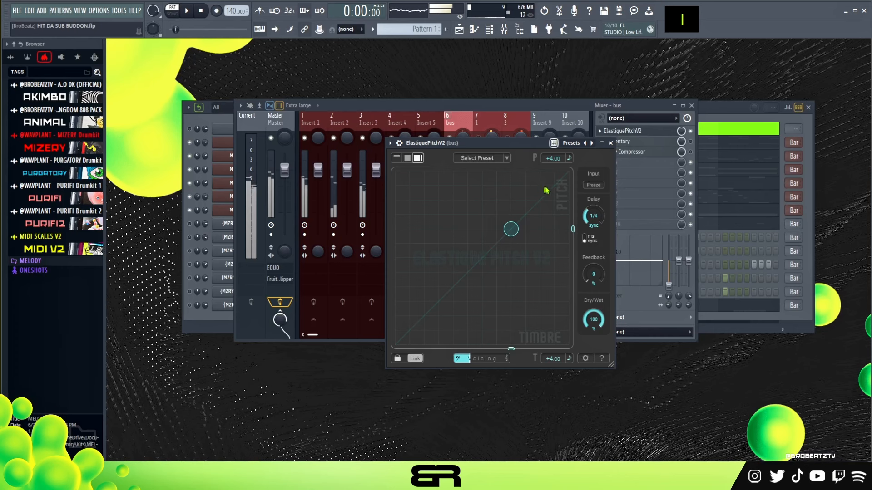
pyautogui.press('space')
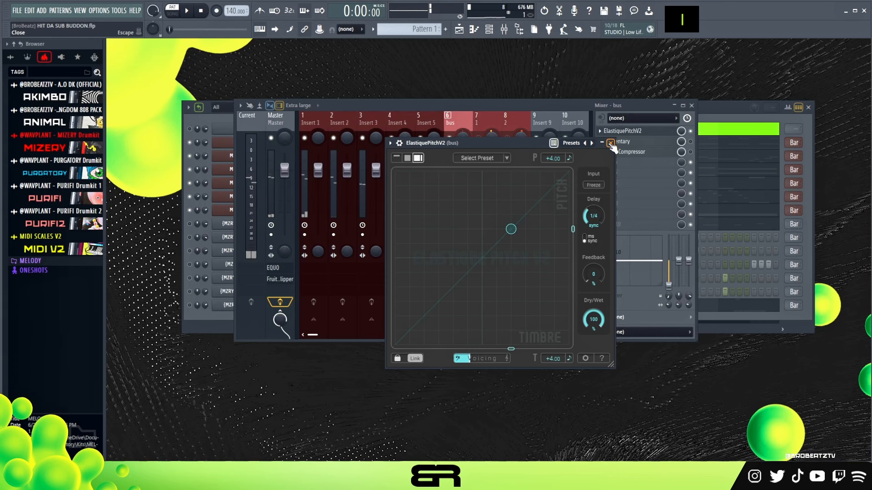
pyautogui.click(610, 143)
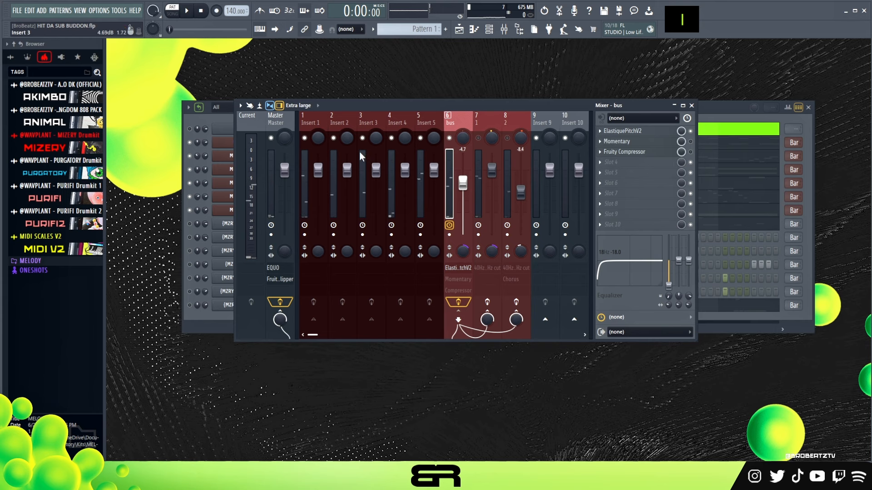
# Transpose all notes of the 808 Pounce channel up four semitones in the piano roll and deselect them.
pyautogui.click(197, 119)
pyautogui.click(311, 224)
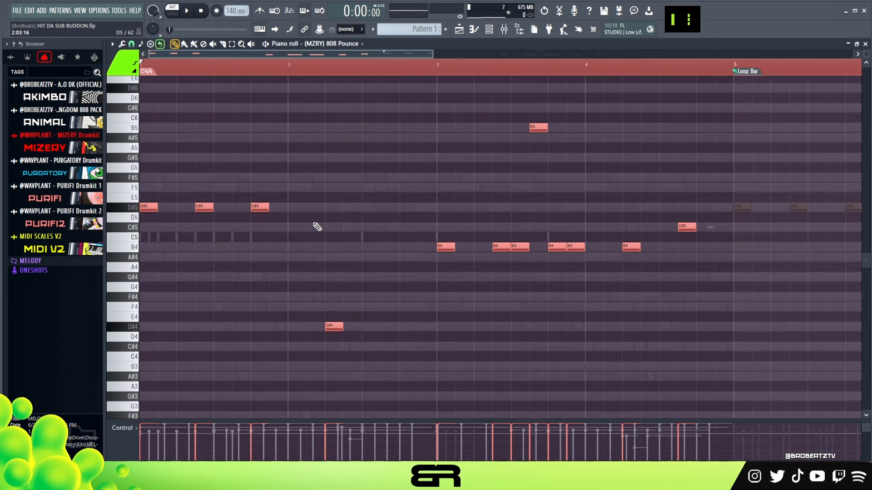
pyautogui.hotkey('shift', 'Up')
pyautogui.hotkey('shift', 'Up')
pyautogui.hotkey('shift', 'Up')
pyautogui.hotkey('shift', 'Up')
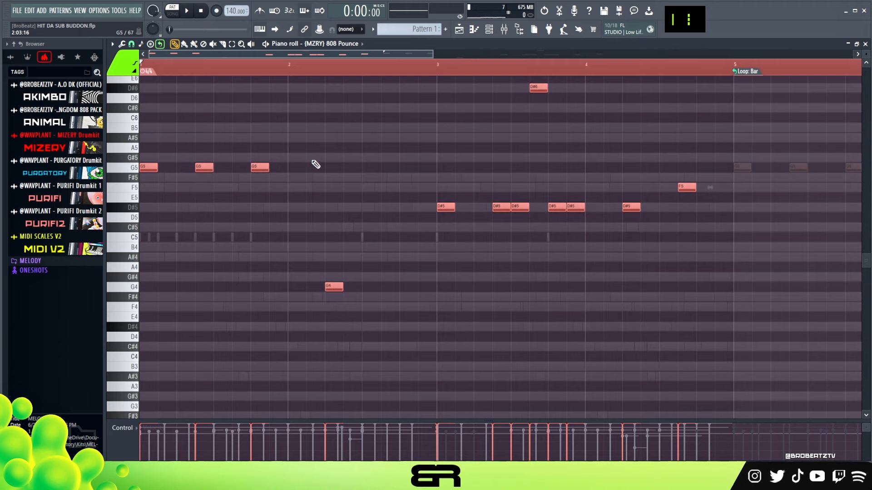
pyautogui.keyDown('ctrl'); pyautogui.click(339, 147); pyautogui.keyUp('ctrl')
pyautogui.scroll(2, 362, 195)
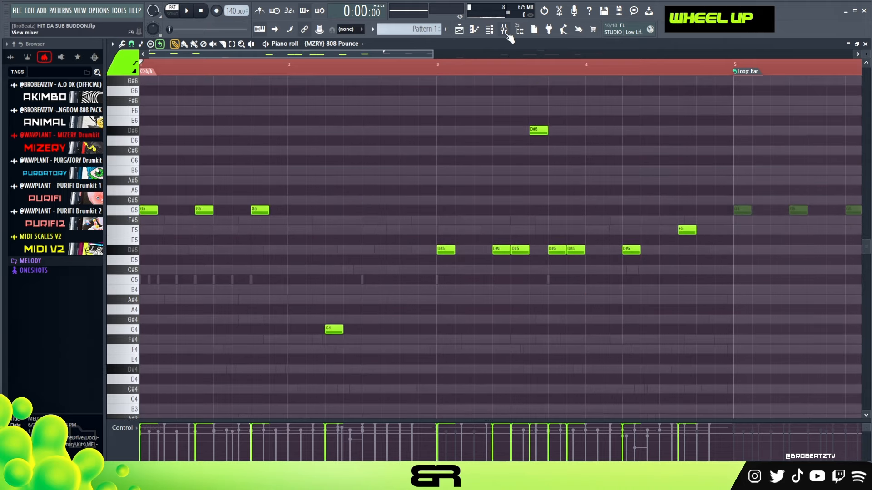
# Close the playlist and the 808 piano roll, and bring the mixer back to the front.
pyautogui.click(507, 34)
pyautogui.click(460, 32)
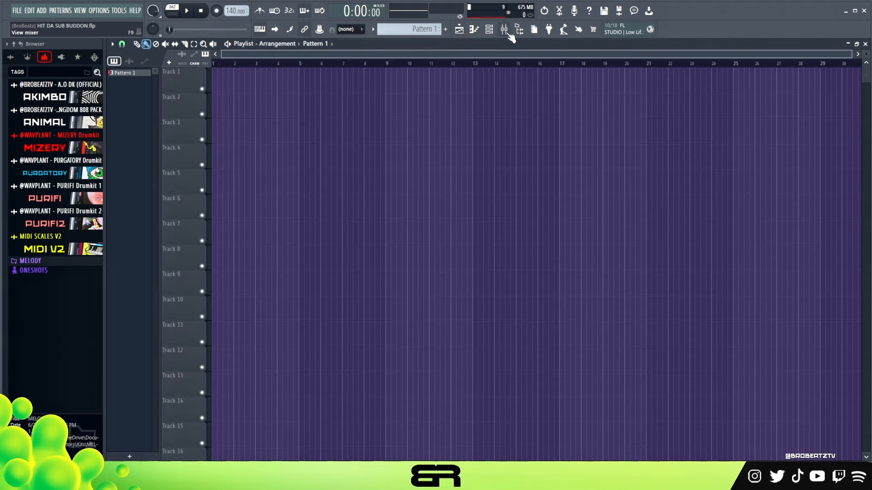
pyautogui.click(866, 46)
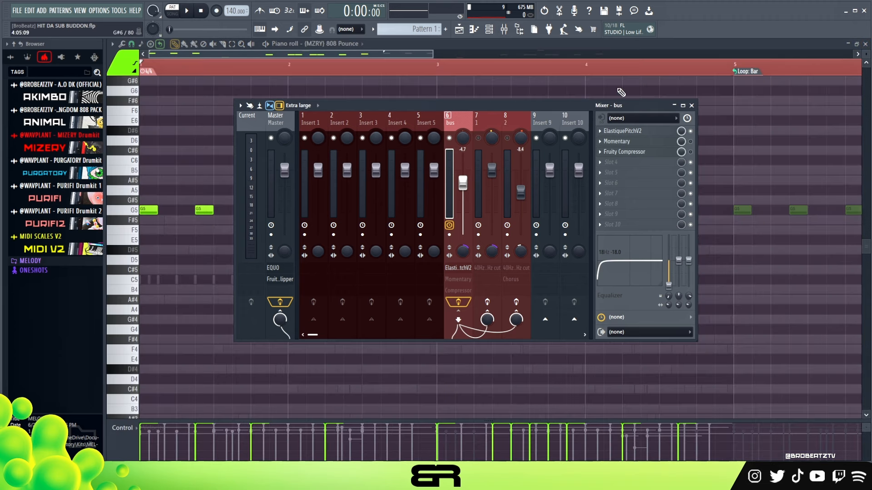
pyautogui.click(865, 45)
pyautogui.moveTo(658, 105); pyautogui.dragTo(657, 107)
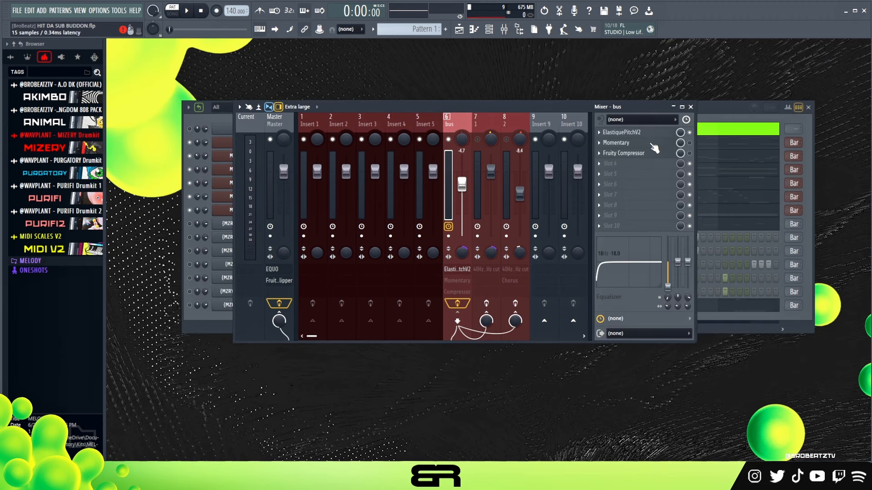
# Review the 1/2 Speed time setting in the Momentary Gross Beat plugin on the bus and return to the mixer.
pyautogui.click(653, 144)
pyautogui.moveTo(505, 124); pyautogui.dragTo(495, 117)
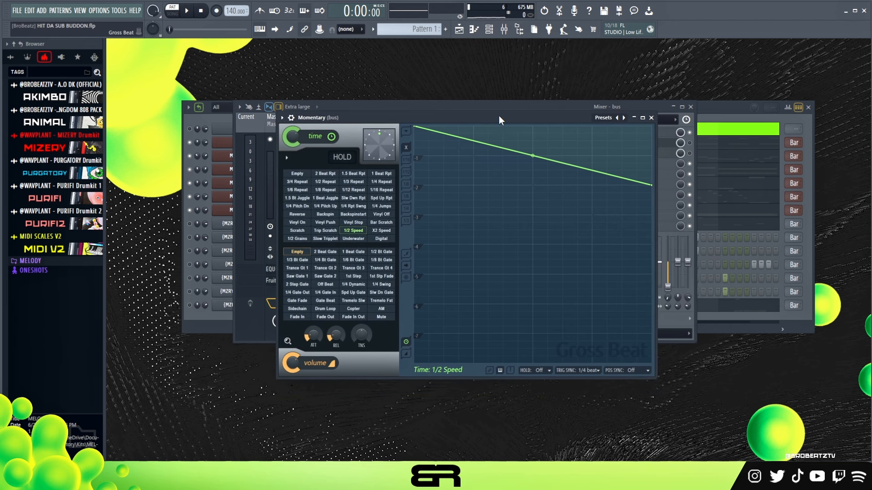
pyautogui.click(681, 151)
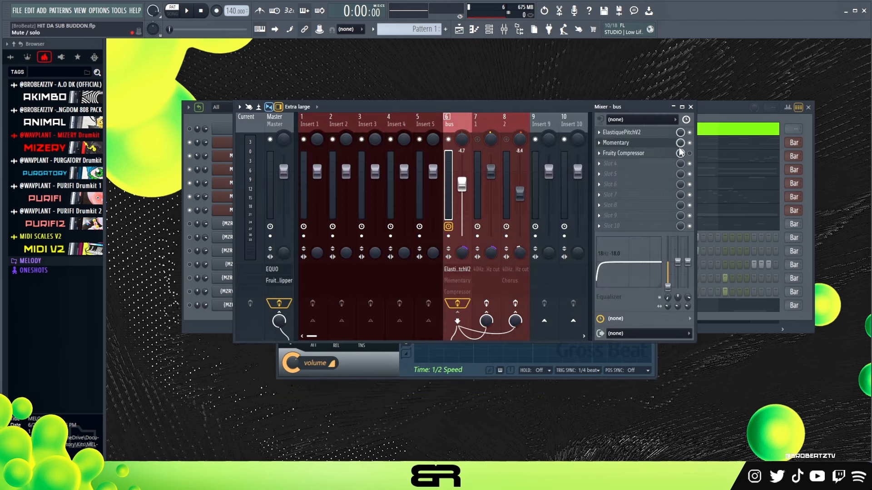
# Enable the Momentary and Fruity Compressor effects on the bus and open each plugin to check its settings.
pyautogui.click(626, 153)
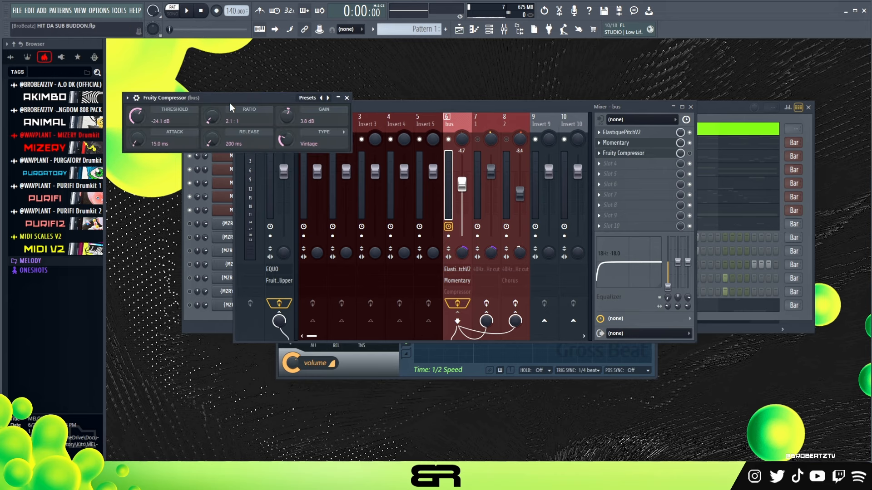
pyautogui.moveTo(244, 97); pyautogui.dragTo(413, 165)
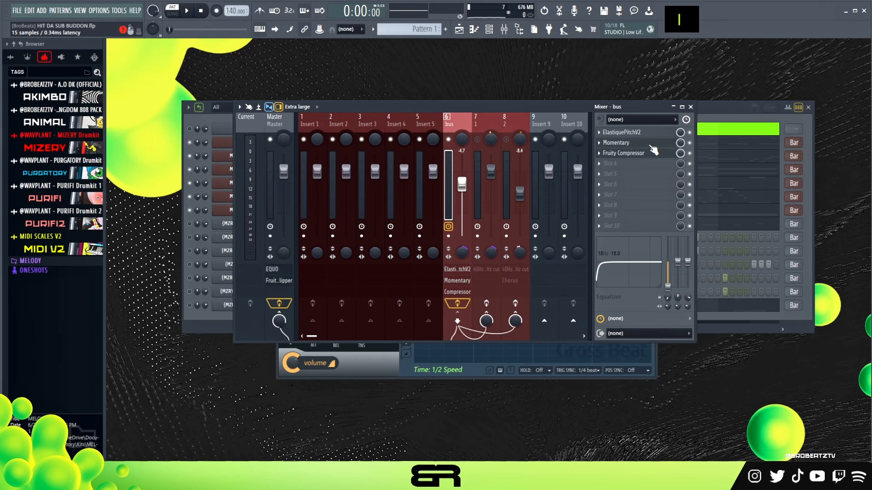
pyautogui.doubleClick(616, 143)
pyautogui.moveTo(519, 108)
pyautogui.mouseDown()
pyautogui.moveTo(410, 136)
pyautogui.moveTo(517, 101)
pyautogui.mouseUp()
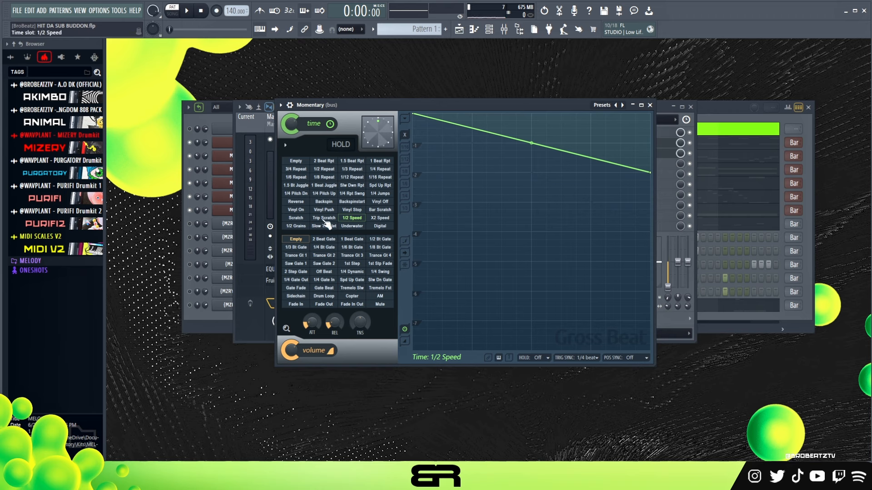
# Audition the 1/2 Speed, Trip Scratch and Scratch time slots in Momentary, restarting the pattern for each one.
pyautogui.press('space')
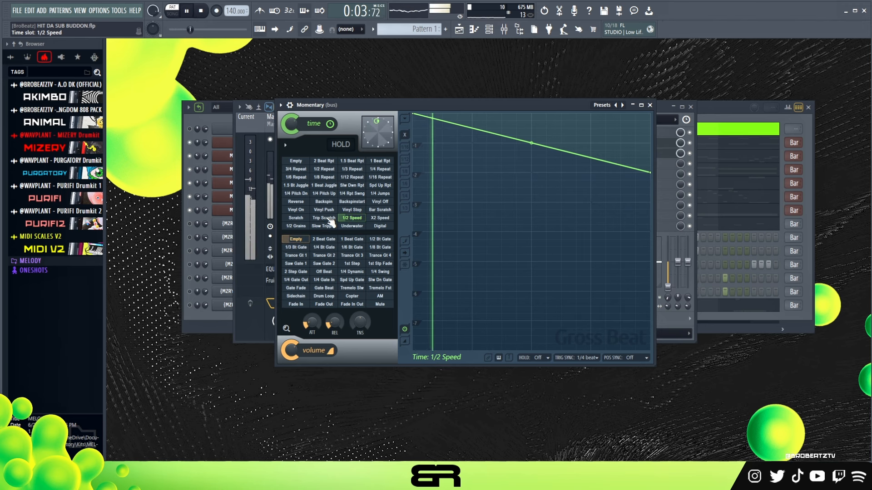
pyautogui.press('space')
pyautogui.press('space')
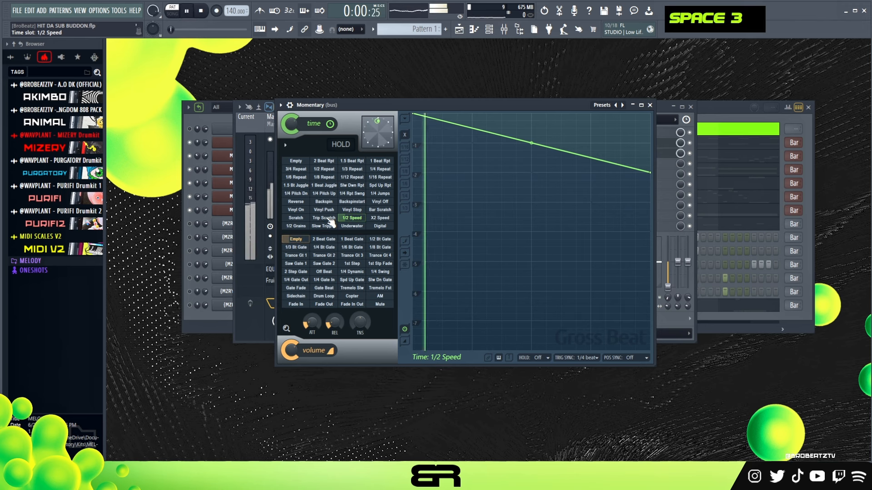
pyautogui.click(326, 219)
pyautogui.press('space')
pyautogui.press('space')
pyautogui.press('space')
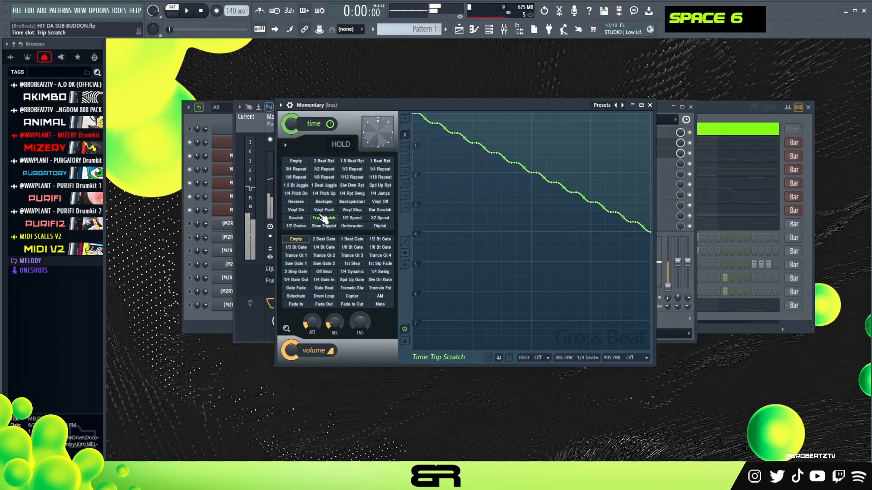
pyautogui.press('space')
pyautogui.click(305, 220)
pyautogui.press('space')
pyautogui.press('space')
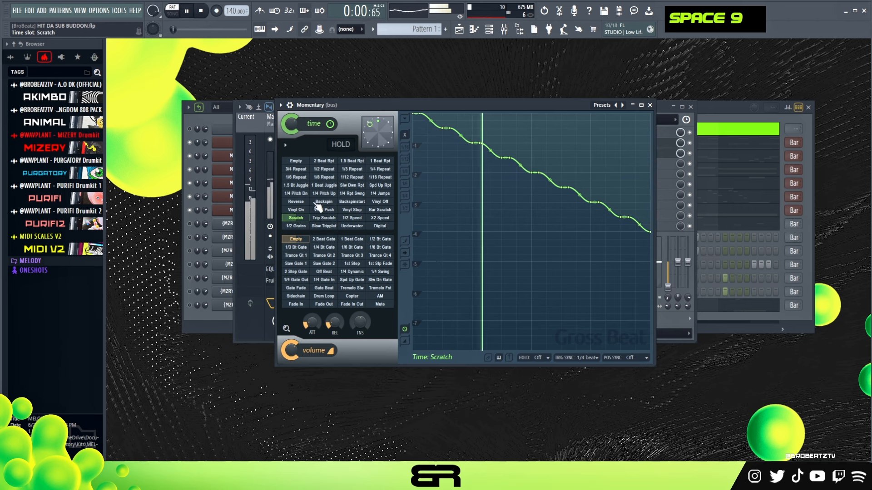
pyautogui.press('space')
# Audition the Reverse time slot in Momentary with the 808 Pounce channel muted during playback.
pyautogui.click(296, 202)
pyautogui.press('space')
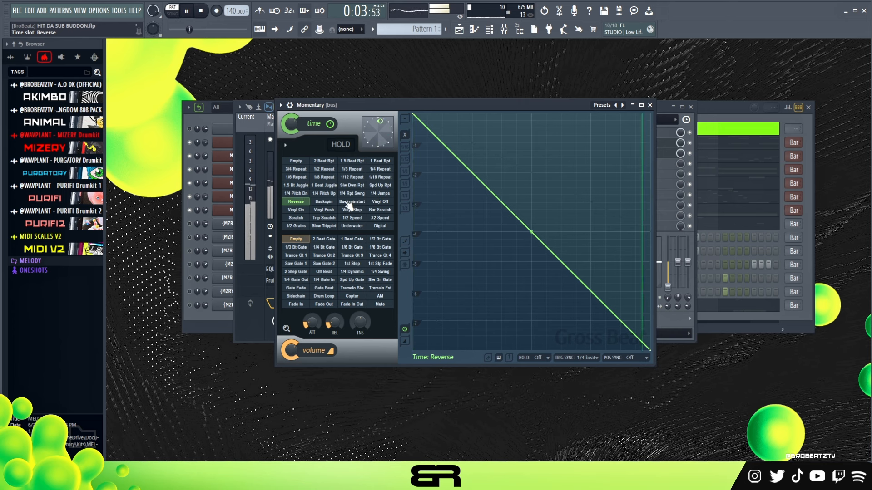
pyautogui.click(195, 230)
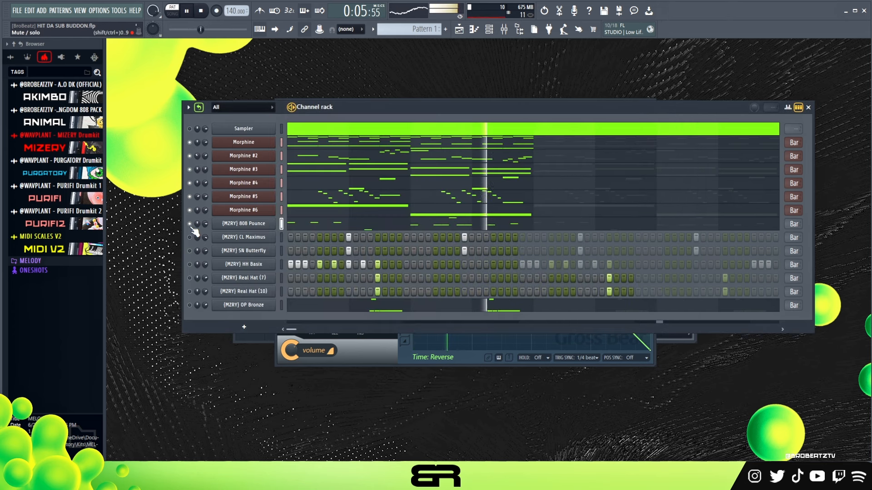
pyautogui.click(398, 351)
pyautogui.press('space')
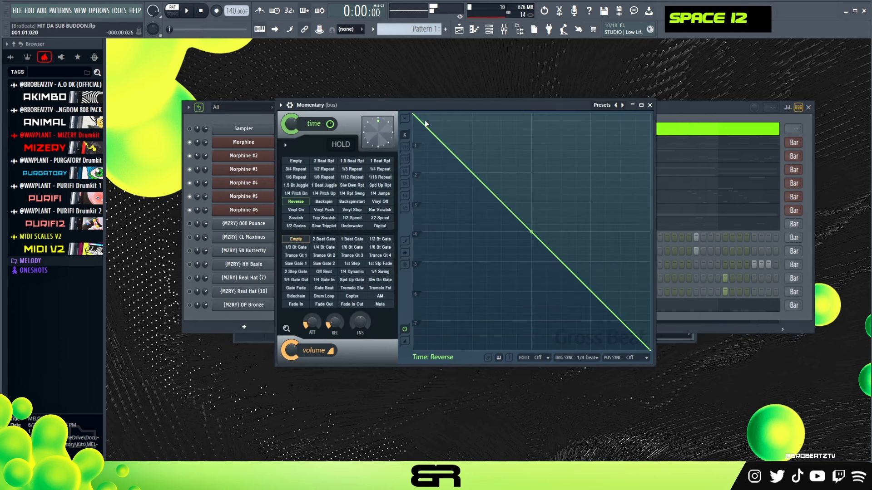
# Preview the Backspinstart, Backspin, 1/2 Speed, Underwater and Digital time slots in the Momentary plugin.
pyautogui.moveTo(425, 108); pyautogui.dragTo(437, 105)
pyautogui.doubleClick(363, 191)
pyautogui.click(363, 199)
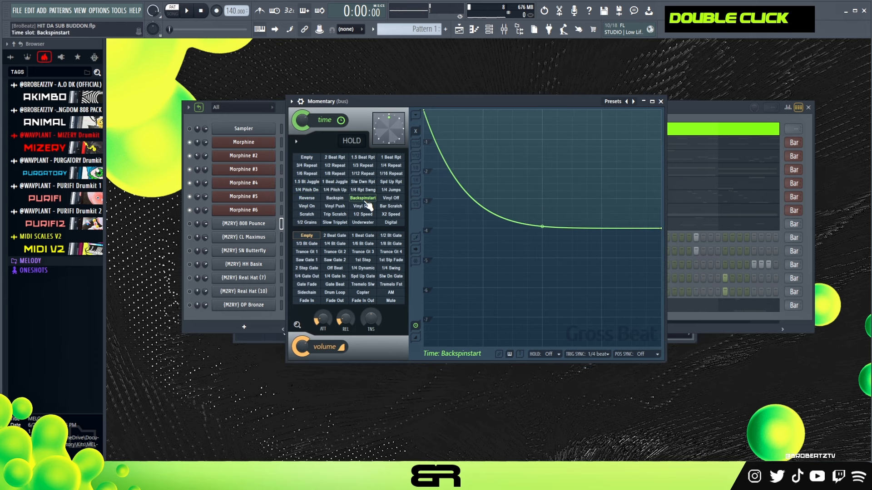
pyautogui.click(341, 198)
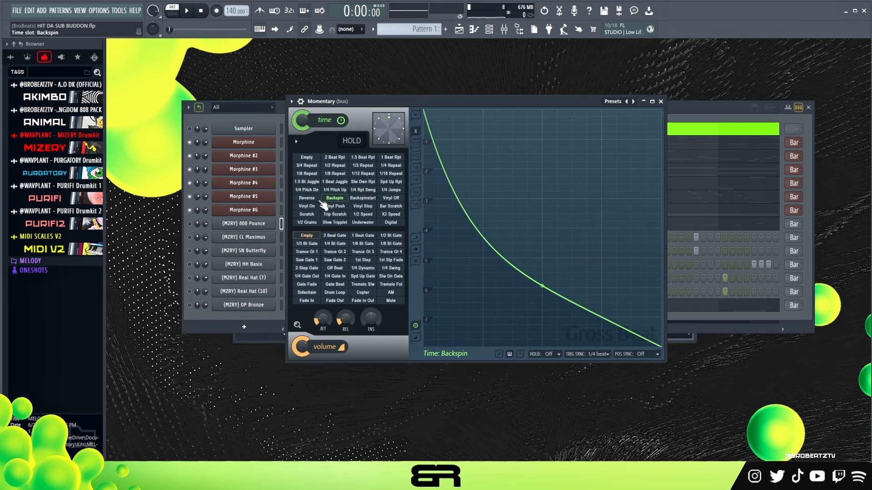
pyautogui.click(361, 214)
pyautogui.click(363, 223)
pyautogui.click(391, 222)
pyautogui.click(390, 214)
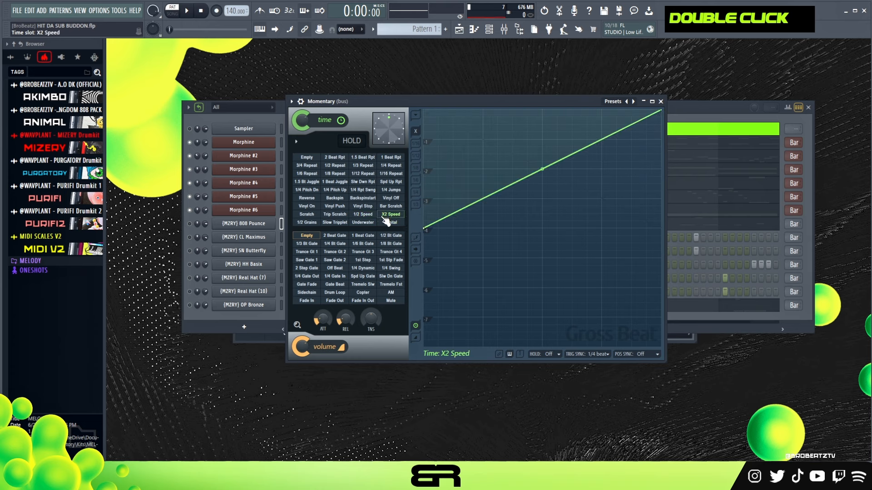
pyautogui.click(363, 223)
pyautogui.click(390, 223)
# Set Momentary's time slot to X2 Speed, audition it with the 2 Beat Gate volume slot and restore the Empty volume slot.
pyautogui.click(390, 215)
pyautogui.press('space')
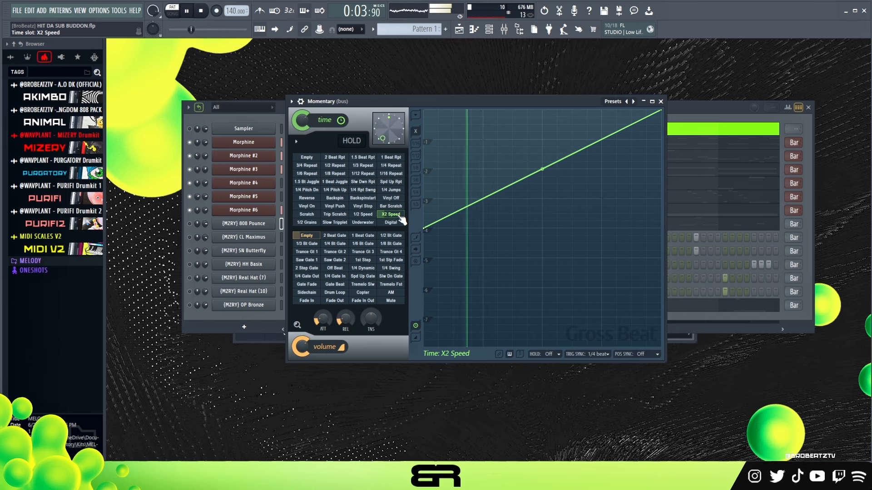
pyautogui.click(334, 236)
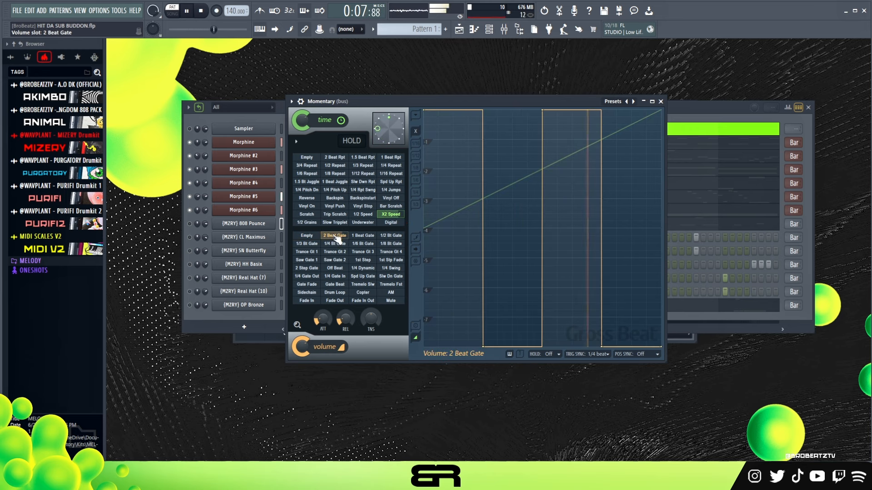
pyautogui.click(307, 236)
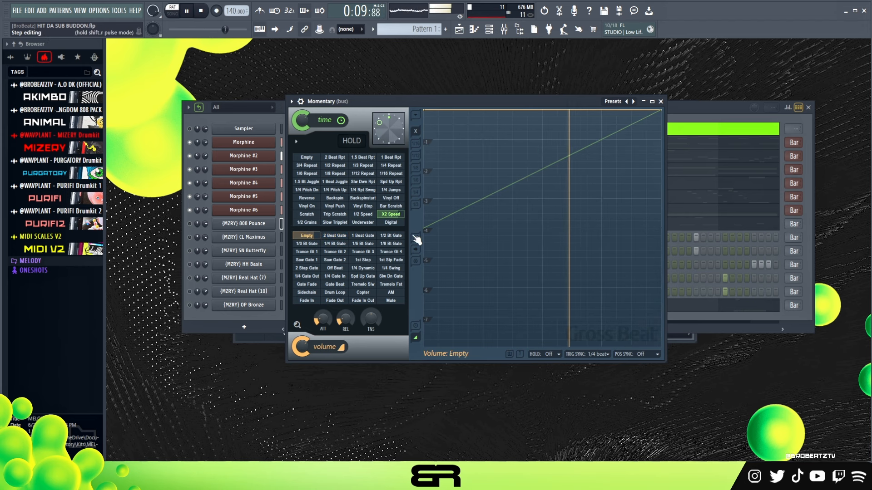
pyautogui.press('space')
pyautogui.click(659, 102)
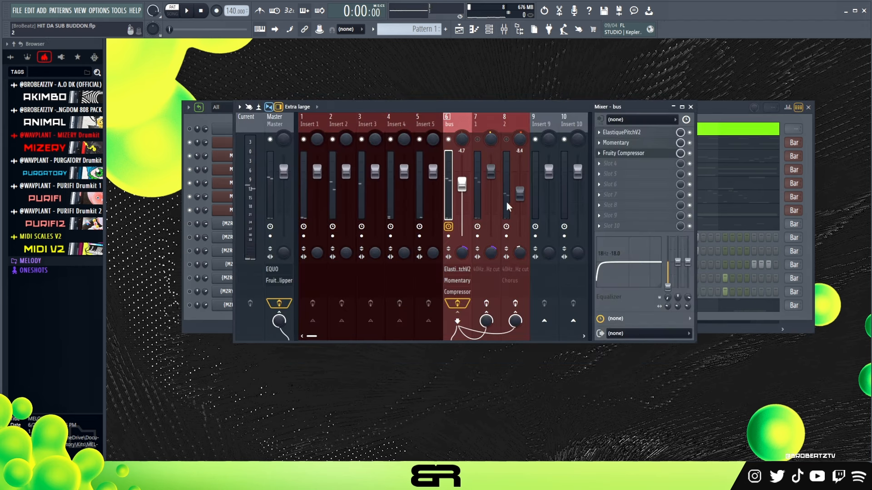
# Unmute mixer track 1, enable the effects on tracks 1 and 2, and reset track 1's send to the Master.
pyautogui.click(481, 127)
pyautogui.click(477, 139)
pyautogui.rightClick(463, 141)
pyautogui.click(467, 145)
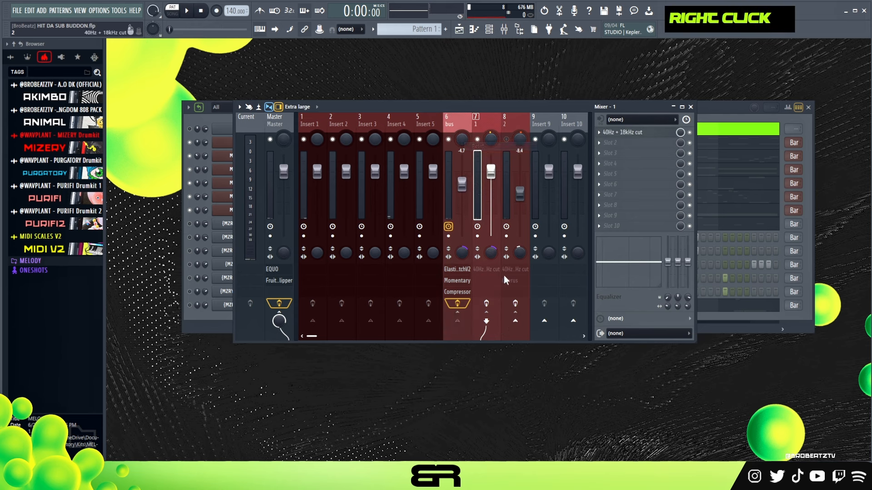
pyautogui.click(516, 304)
pyautogui.rightClick(278, 320)
pyautogui.click(283, 327)
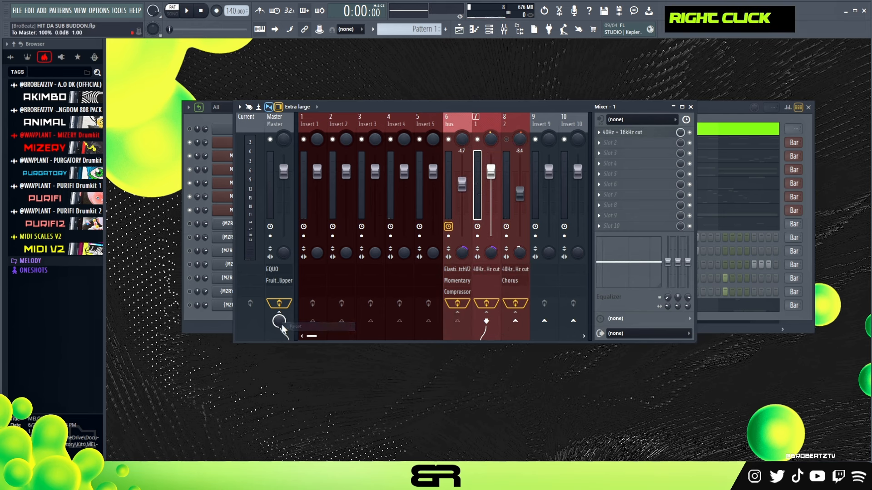
# Lower the bus track's send to the Master to 0%, reset track 1's send and audition the parallel melody routing.
pyautogui.press('space')
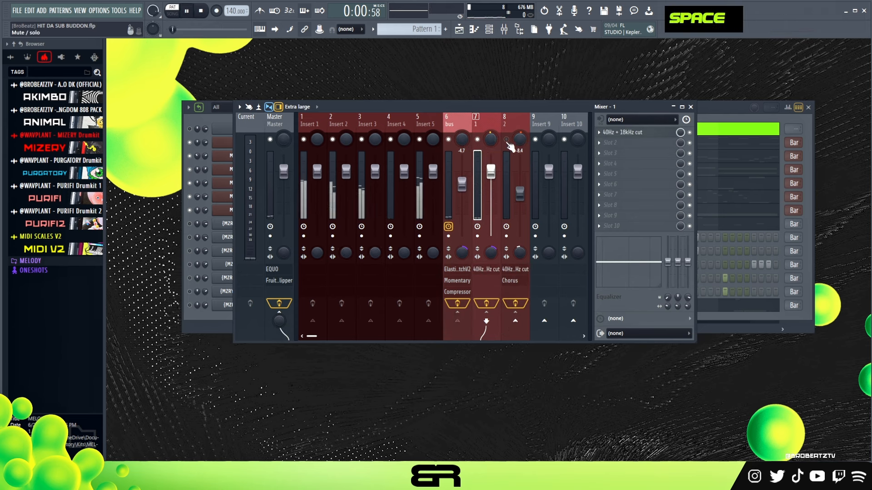
pyautogui.press('space')
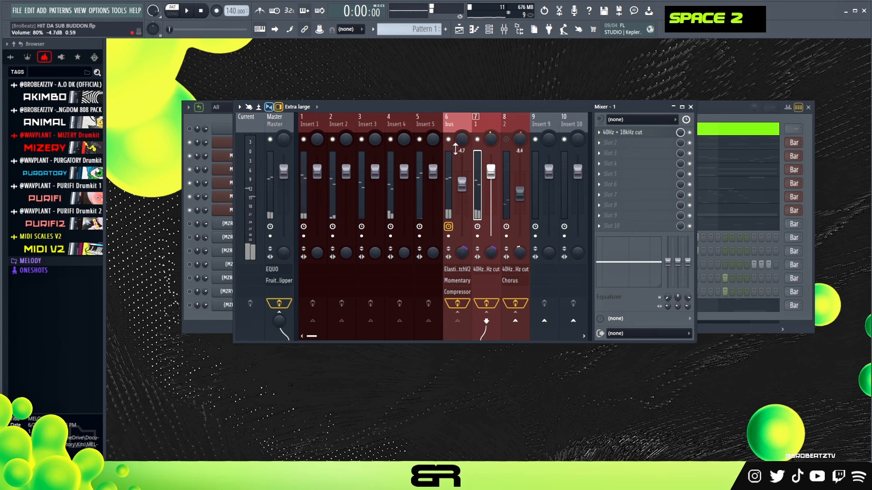
pyautogui.click(458, 125)
pyautogui.moveTo(283, 319); pyautogui.dragTo(283, 368)
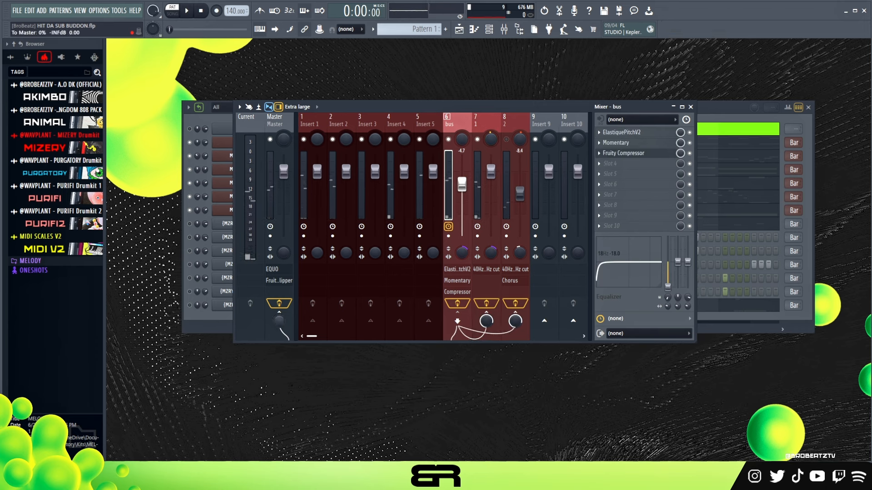
pyautogui.click(487, 132)
pyautogui.rightClick(279, 323)
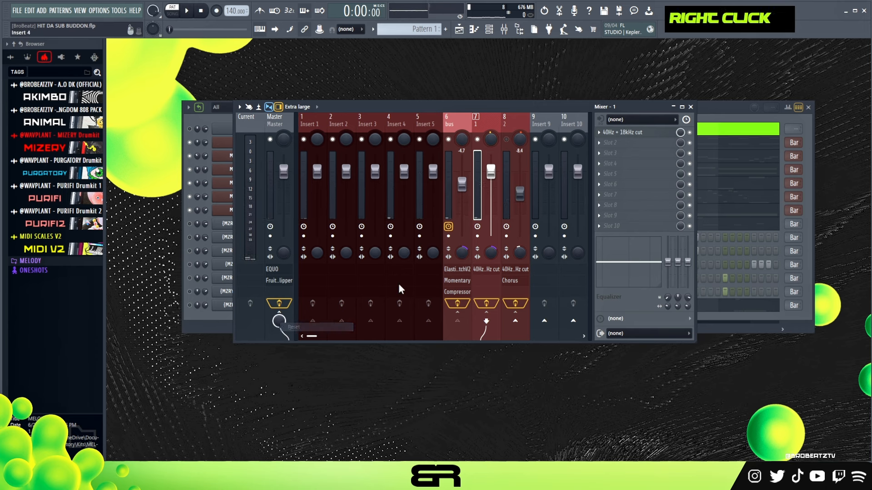
pyautogui.press('space')
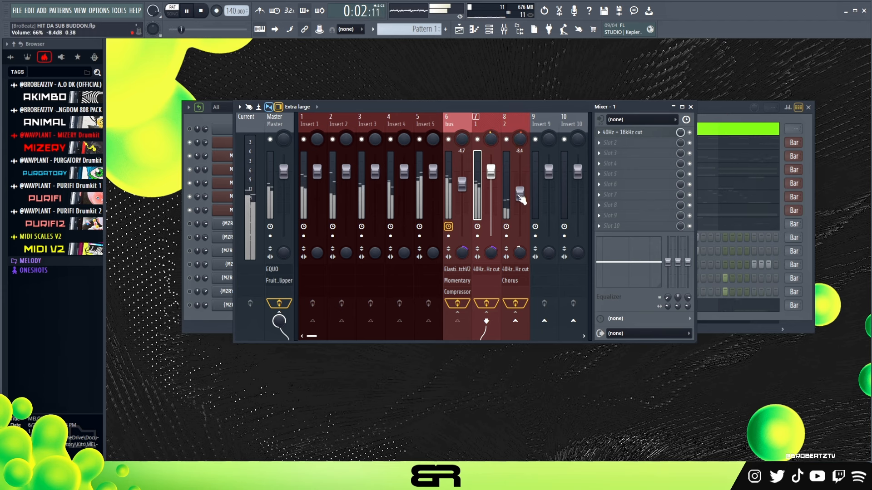
pyautogui.press('space')
# Unmute all channels in the channel rack and play the full beat with the mixer in front.
pyautogui.click(208, 121)
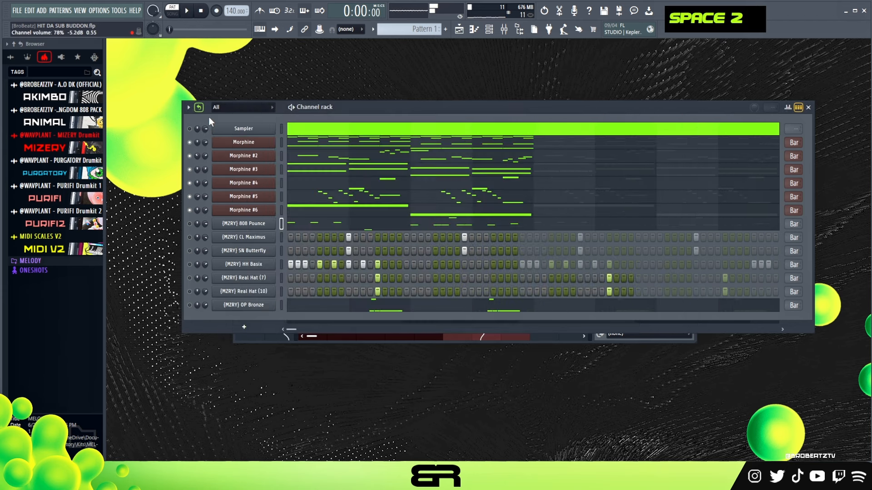
pyautogui.keyDown('ctrl'); pyautogui.click(193, 226); pyautogui.keyUp('ctrl')
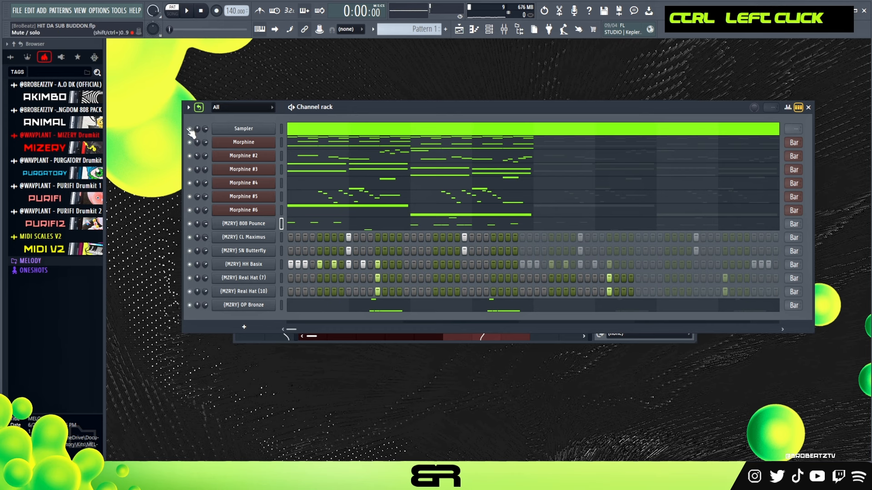
pyautogui.click(504, 29)
pyautogui.press('space')
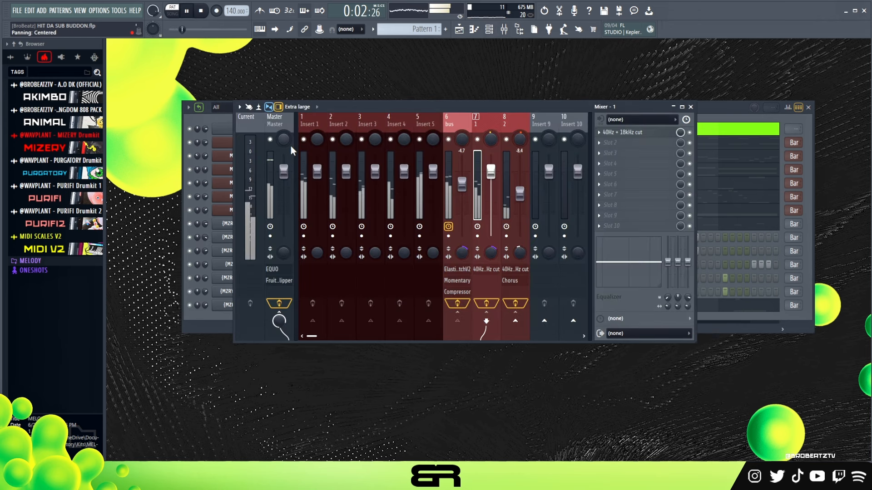
# Boost the Master track's EQ by about 1.4 at 3.0 kHz and 0.3 at 8.0 kHz, and stop playback in the channel rack.
pyautogui.click(283, 124)
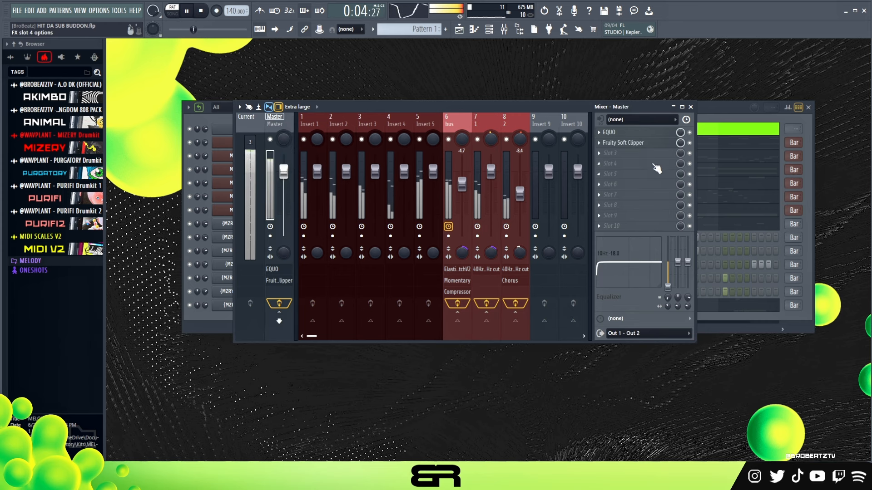
pyautogui.moveTo(628, 283)
pyautogui.mouseDown()
pyautogui.moveTo(608, 247)
pyautogui.moveTo(629, 278)
pyautogui.mouseUp()
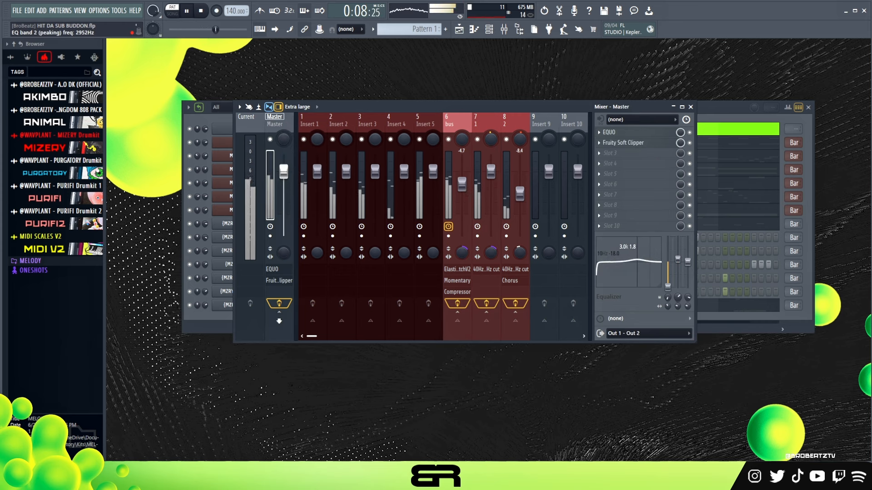
pyautogui.moveTo(688, 262); pyautogui.dragTo(678, 261)
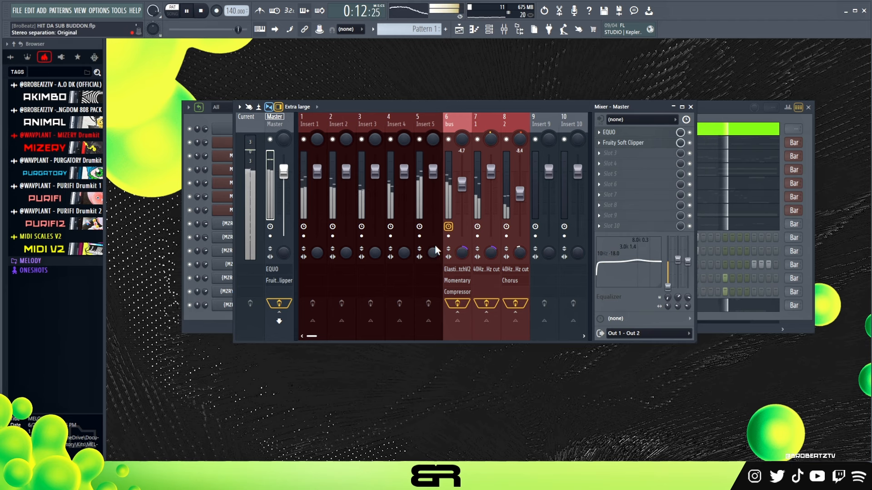
pyautogui.click(727, 111)
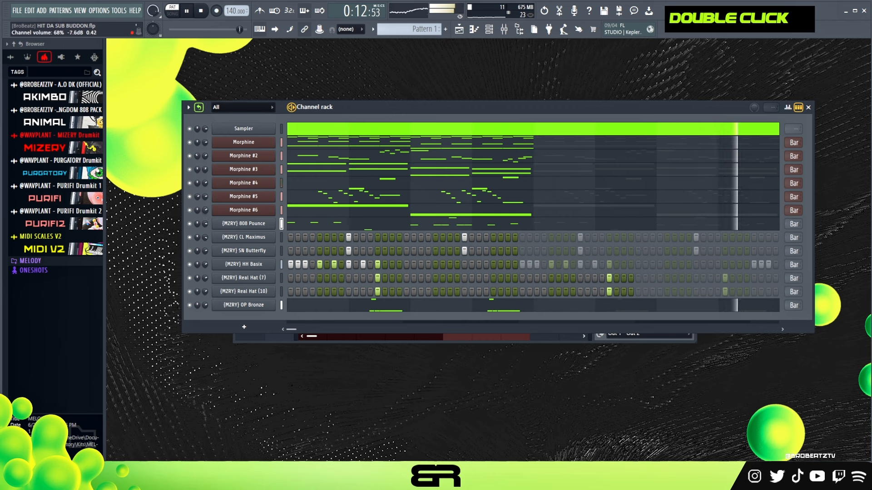
pyautogui.press('space')
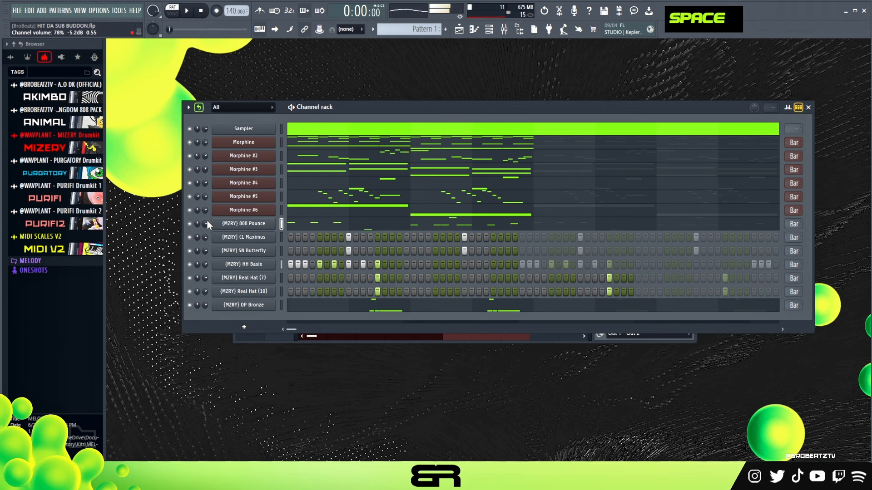